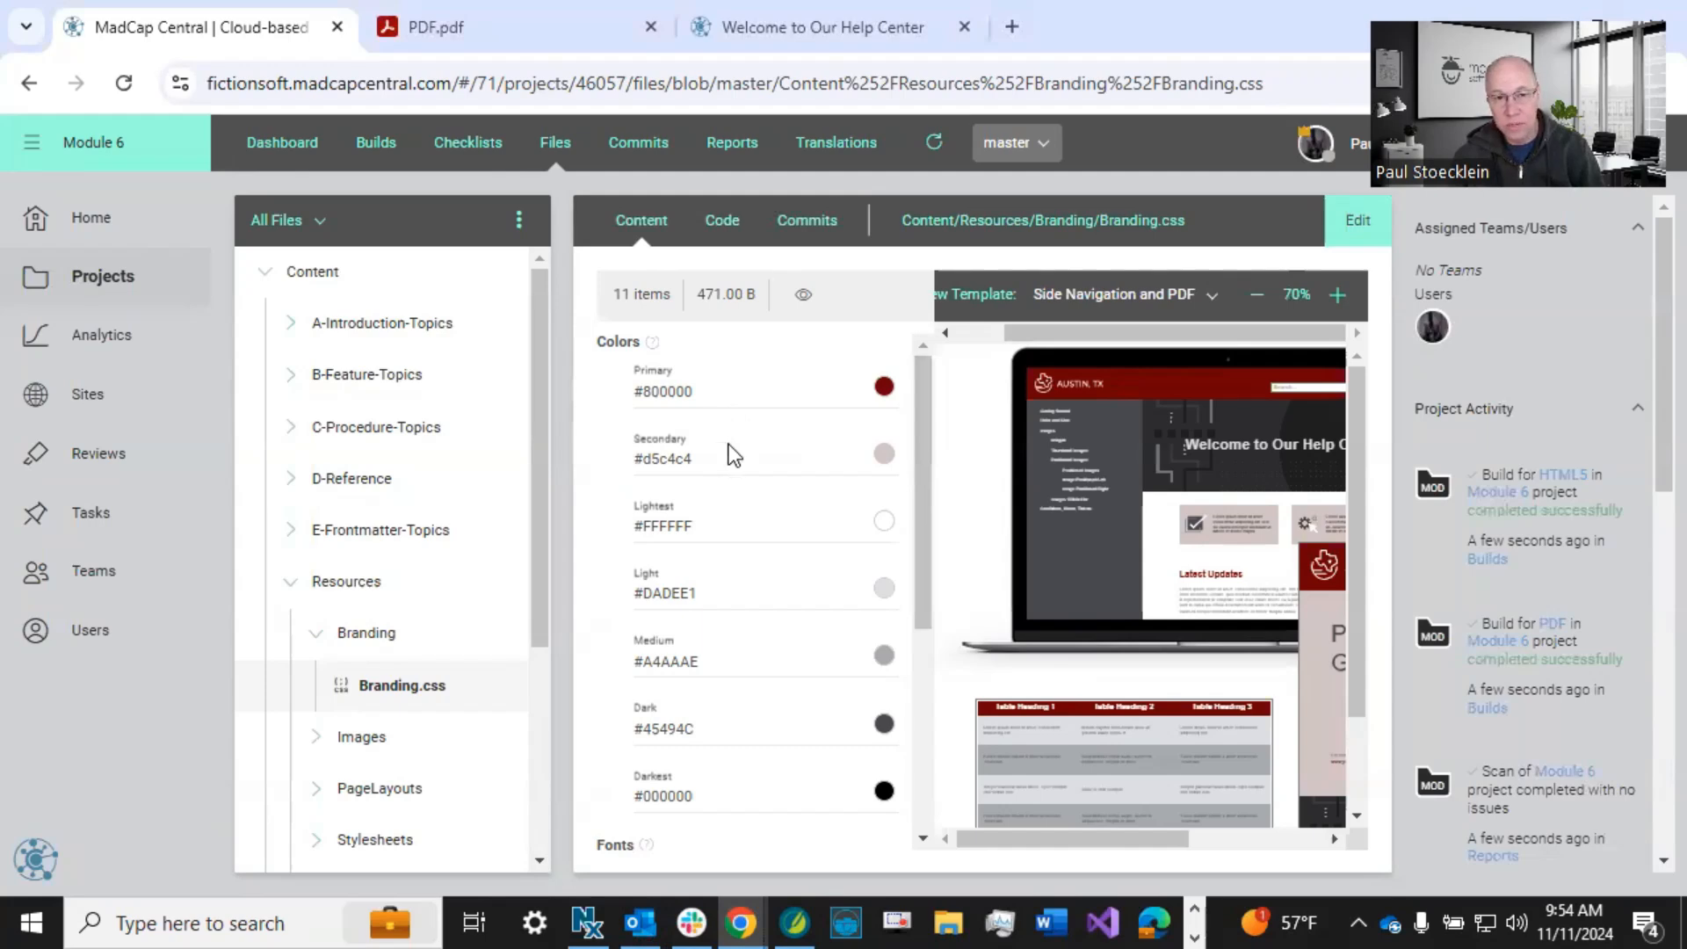
# - Open Branding.css for editing and start a new branding property of type Color named Third-Color
pyautogui.scroll(-4, 713, 557)
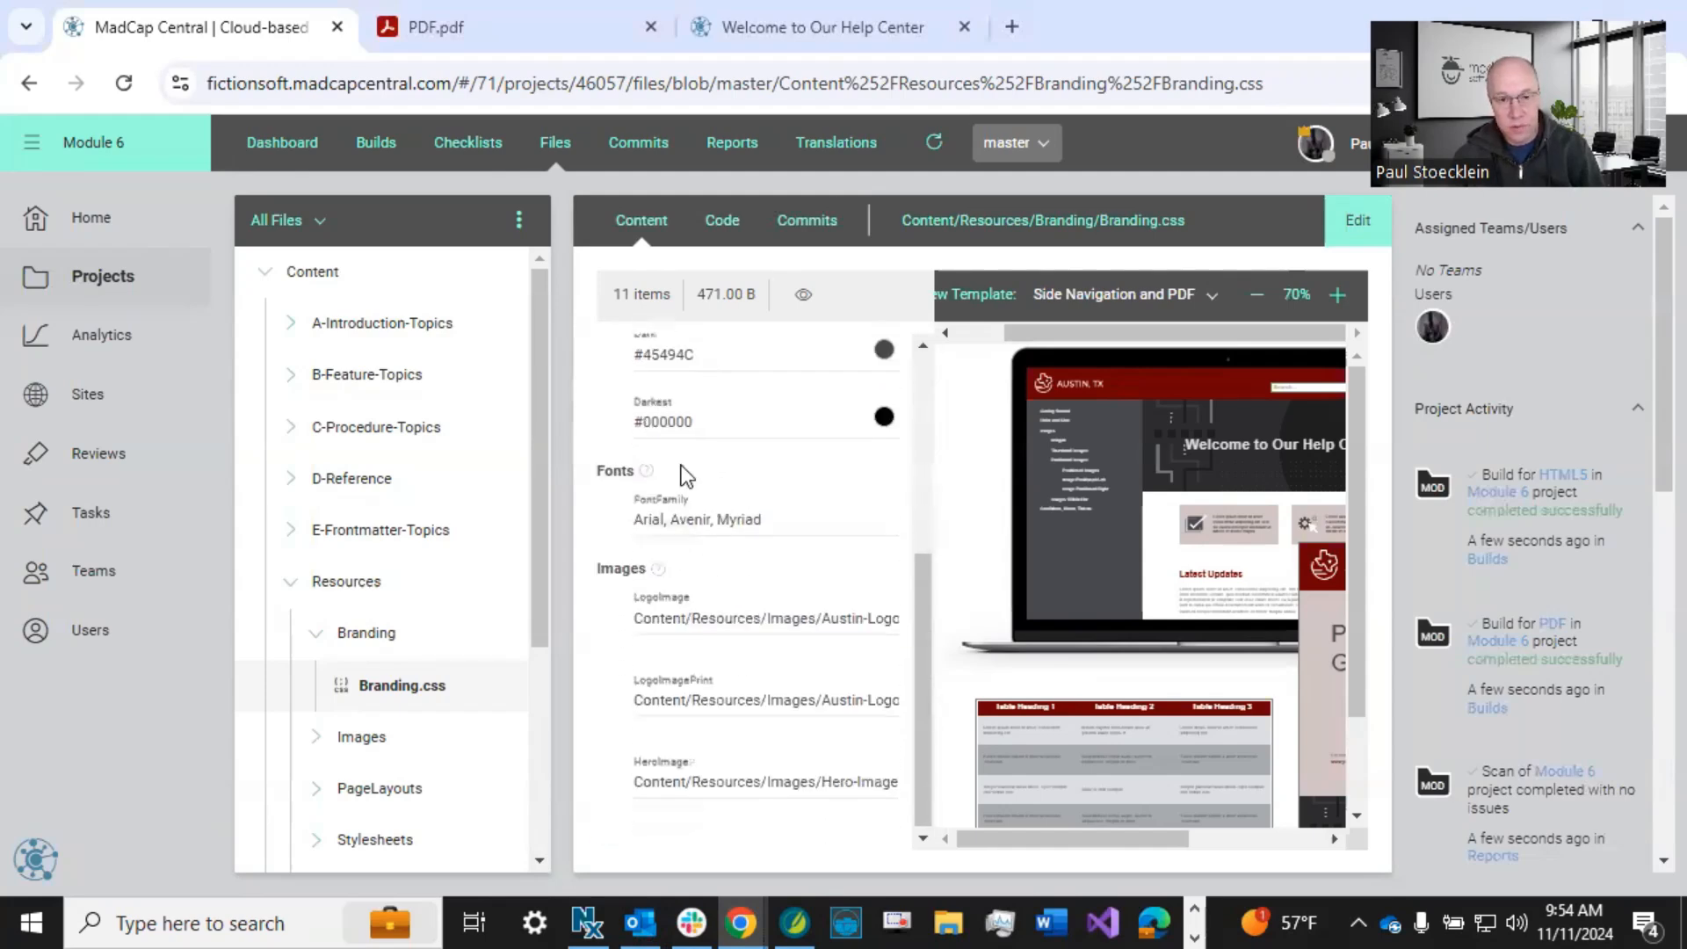
pyautogui.scroll(5, 714, 527)
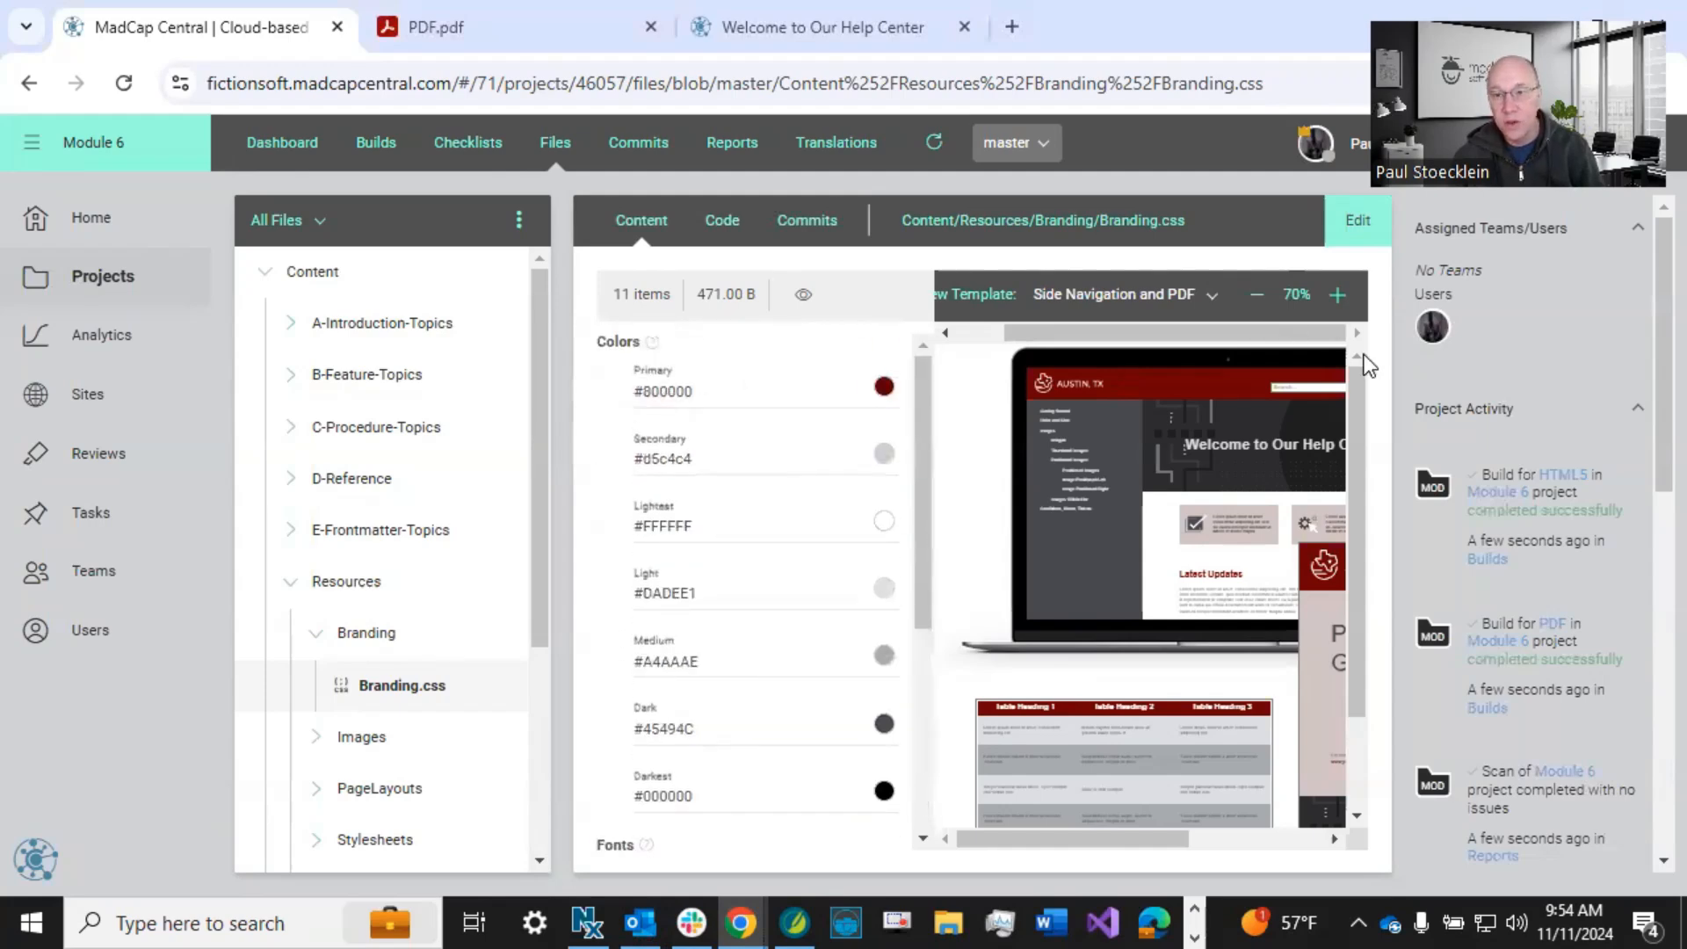
pyautogui.click(1356, 227)
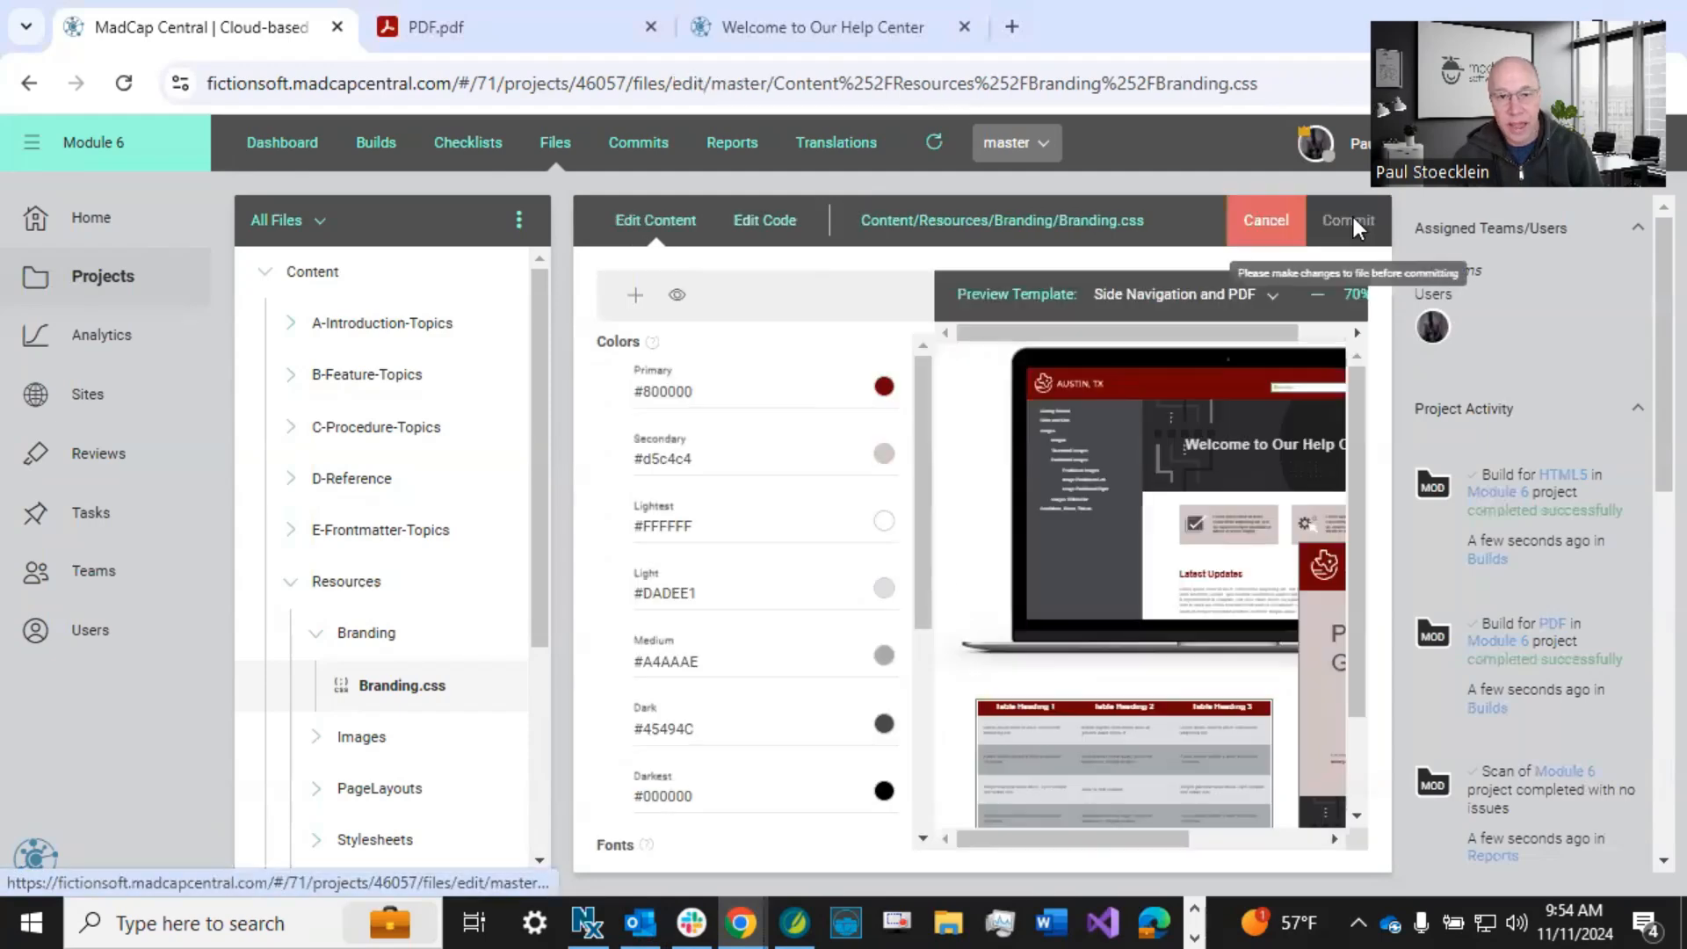
pyautogui.click(635, 303)
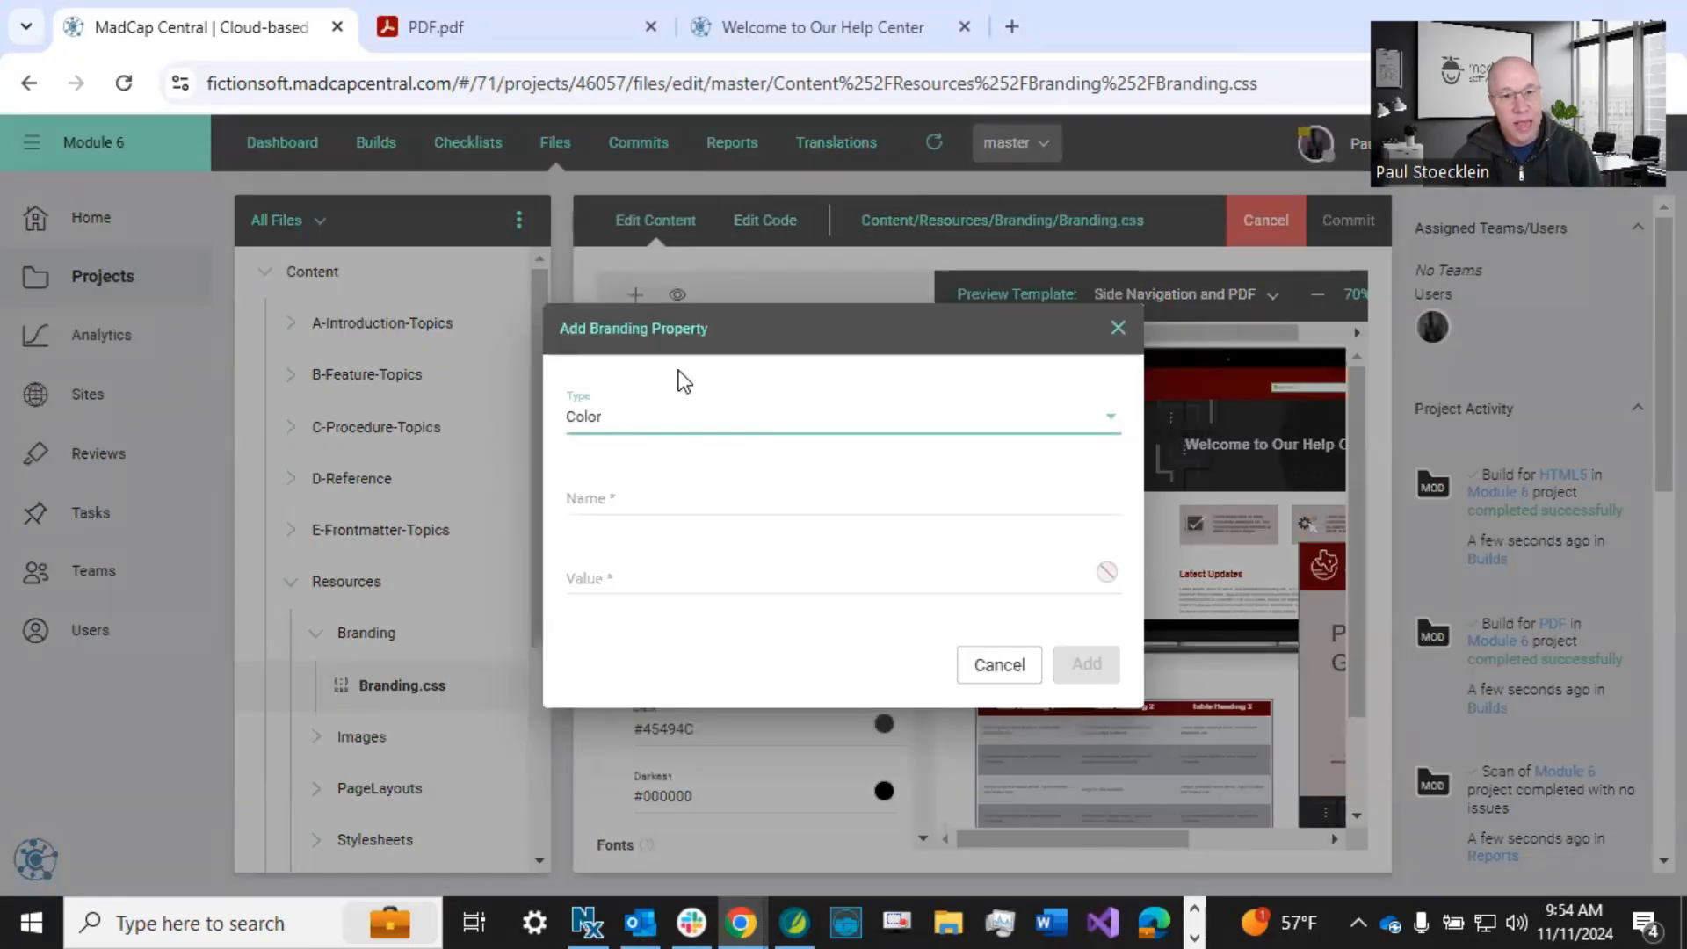
pyautogui.click(641, 417)
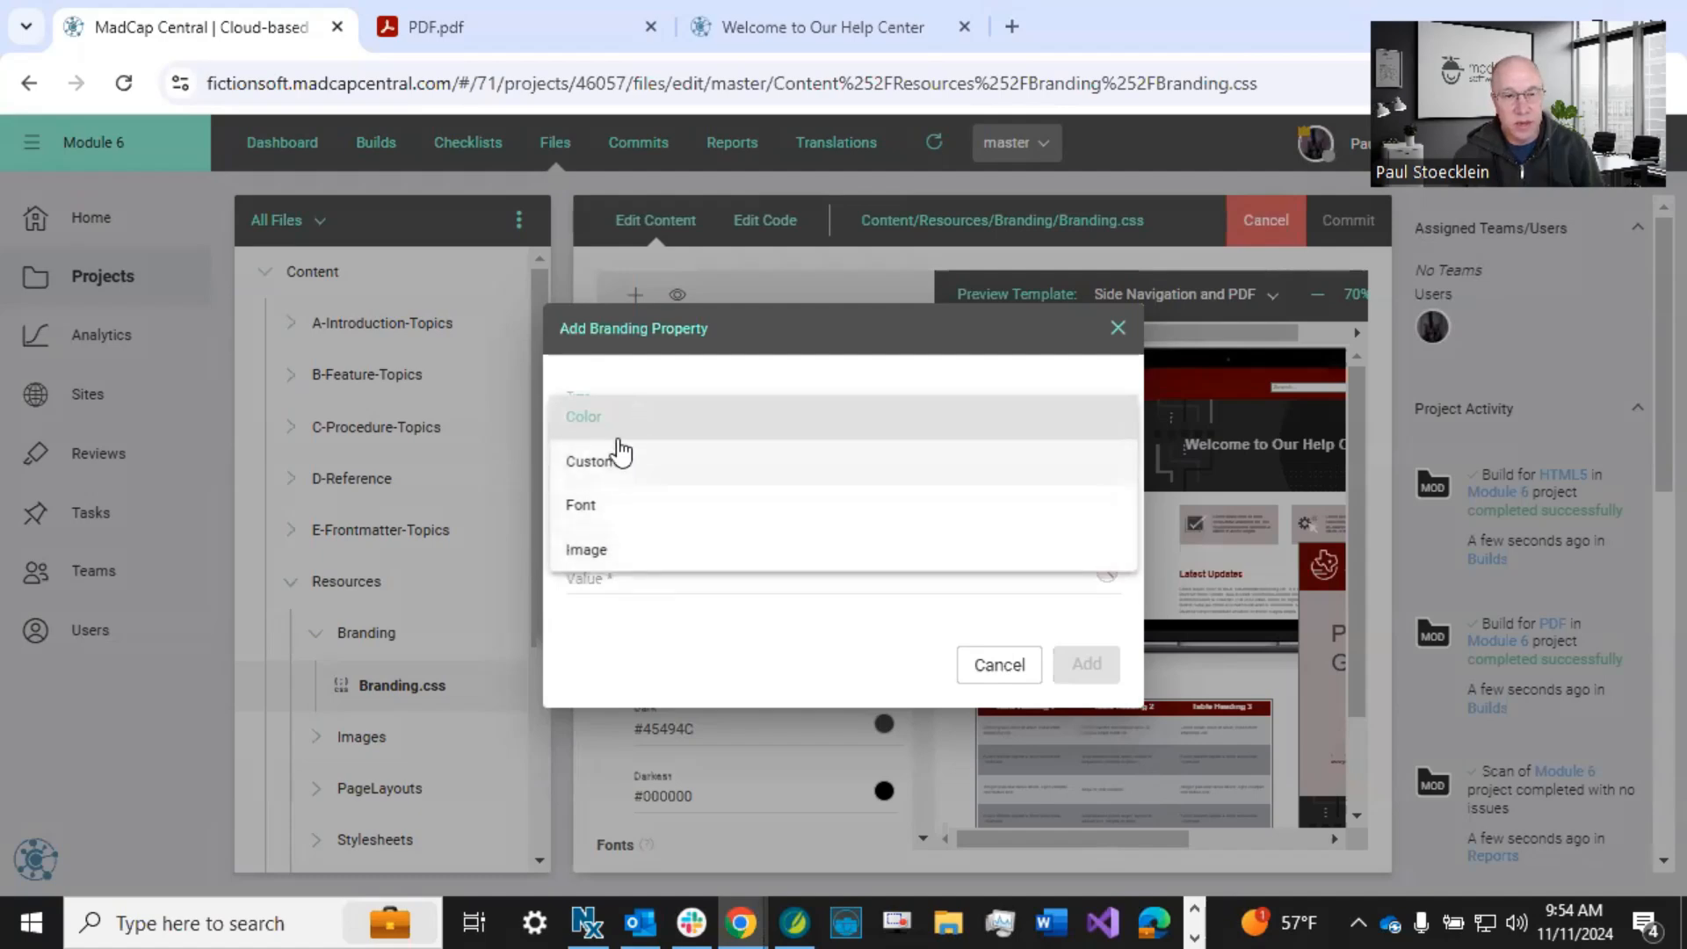
pyautogui.click(631, 390)
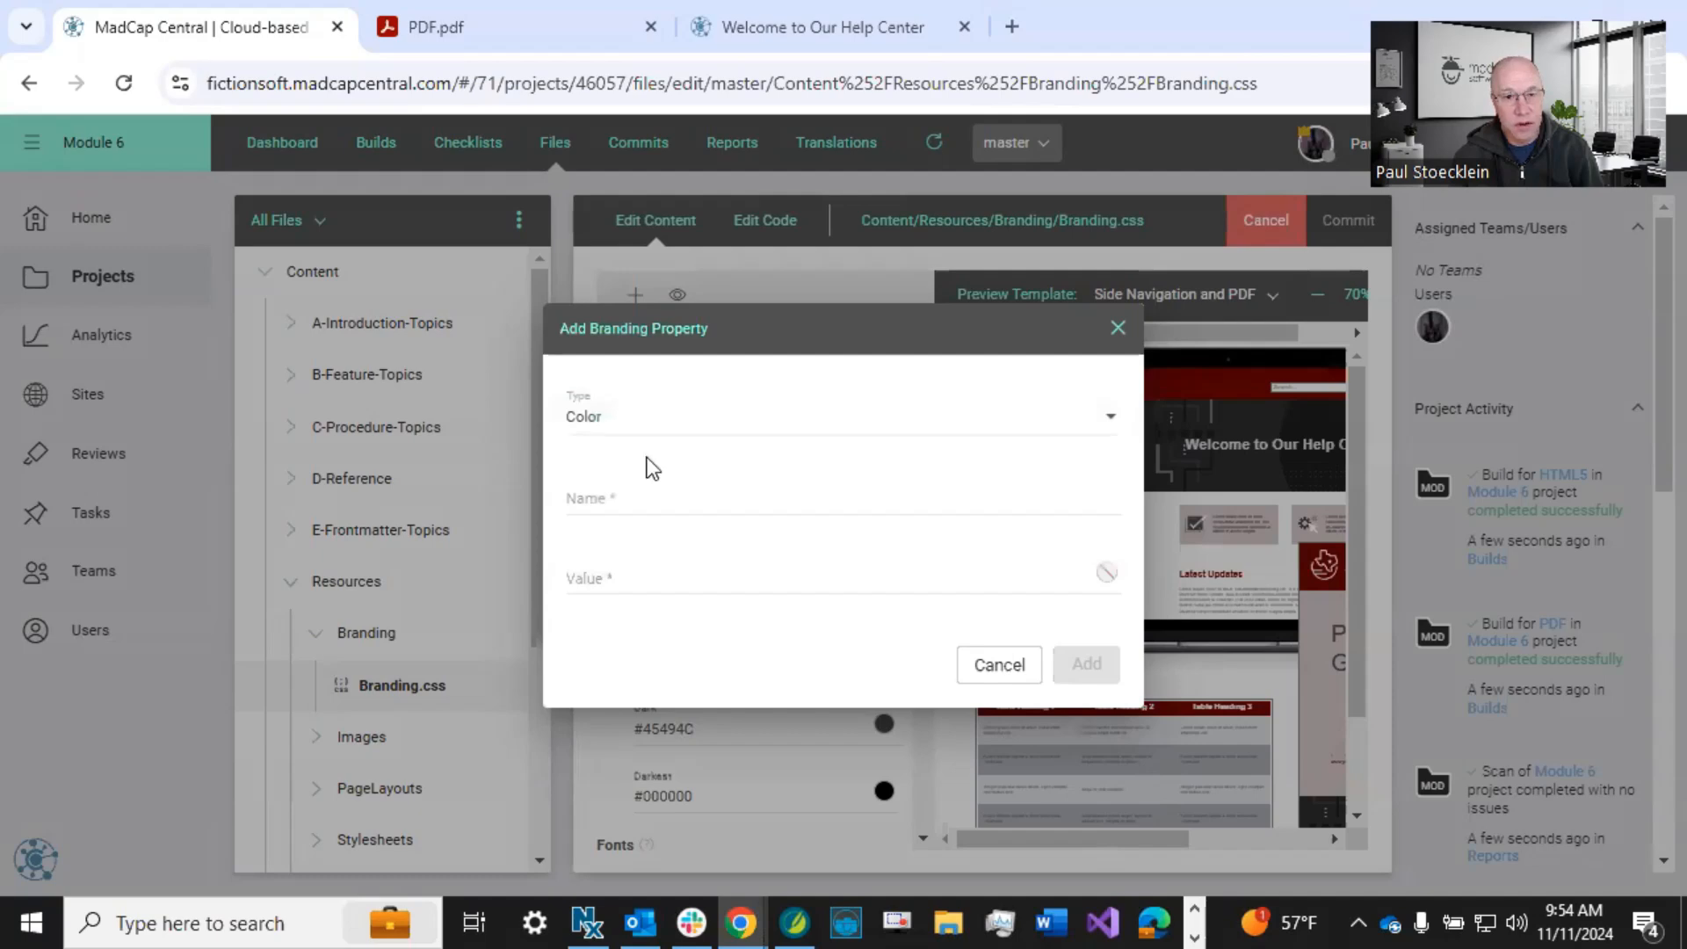
pyautogui.click(654, 488)
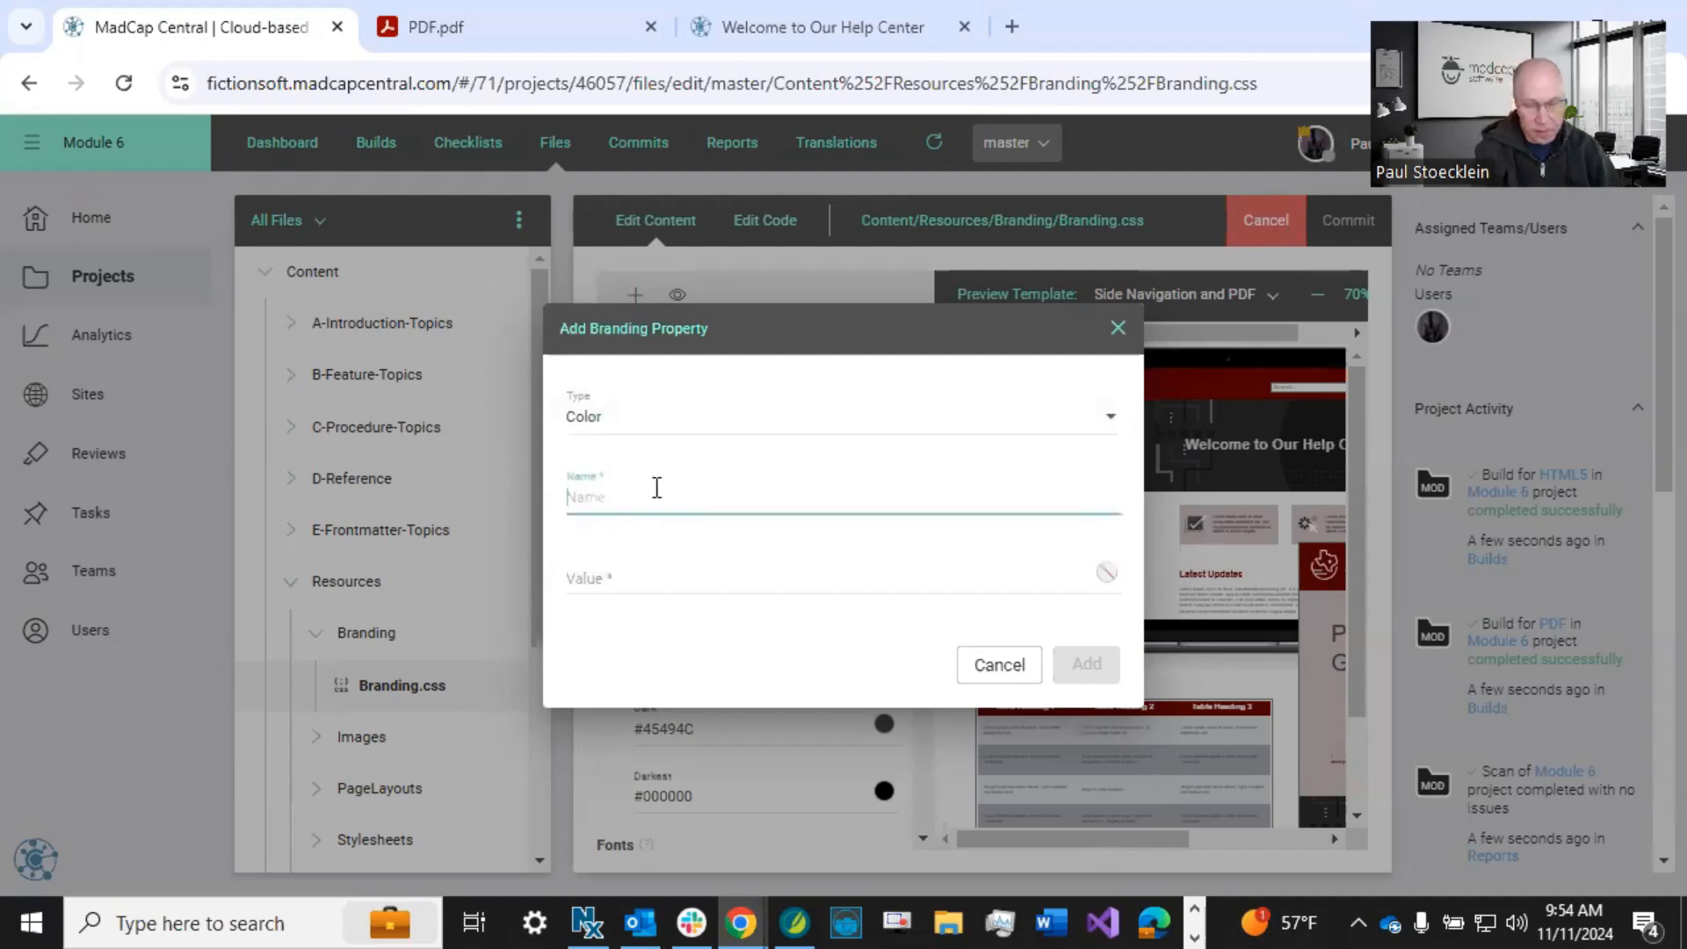
pyautogui.write('Third')
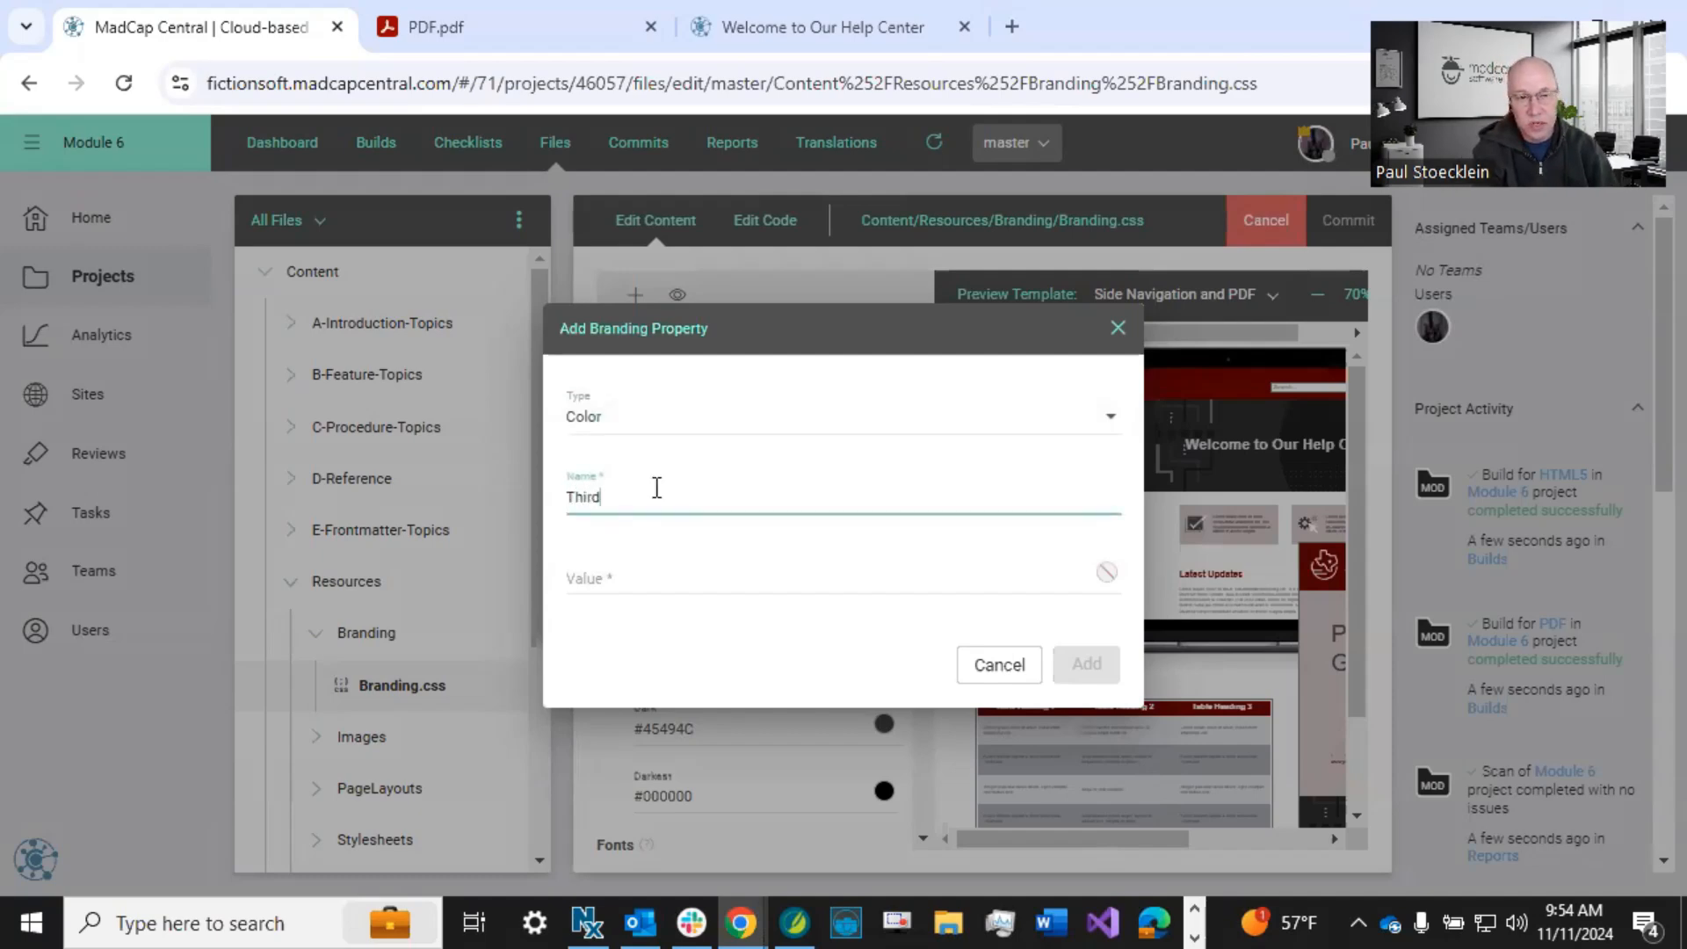
pyautogui.write('-Color')
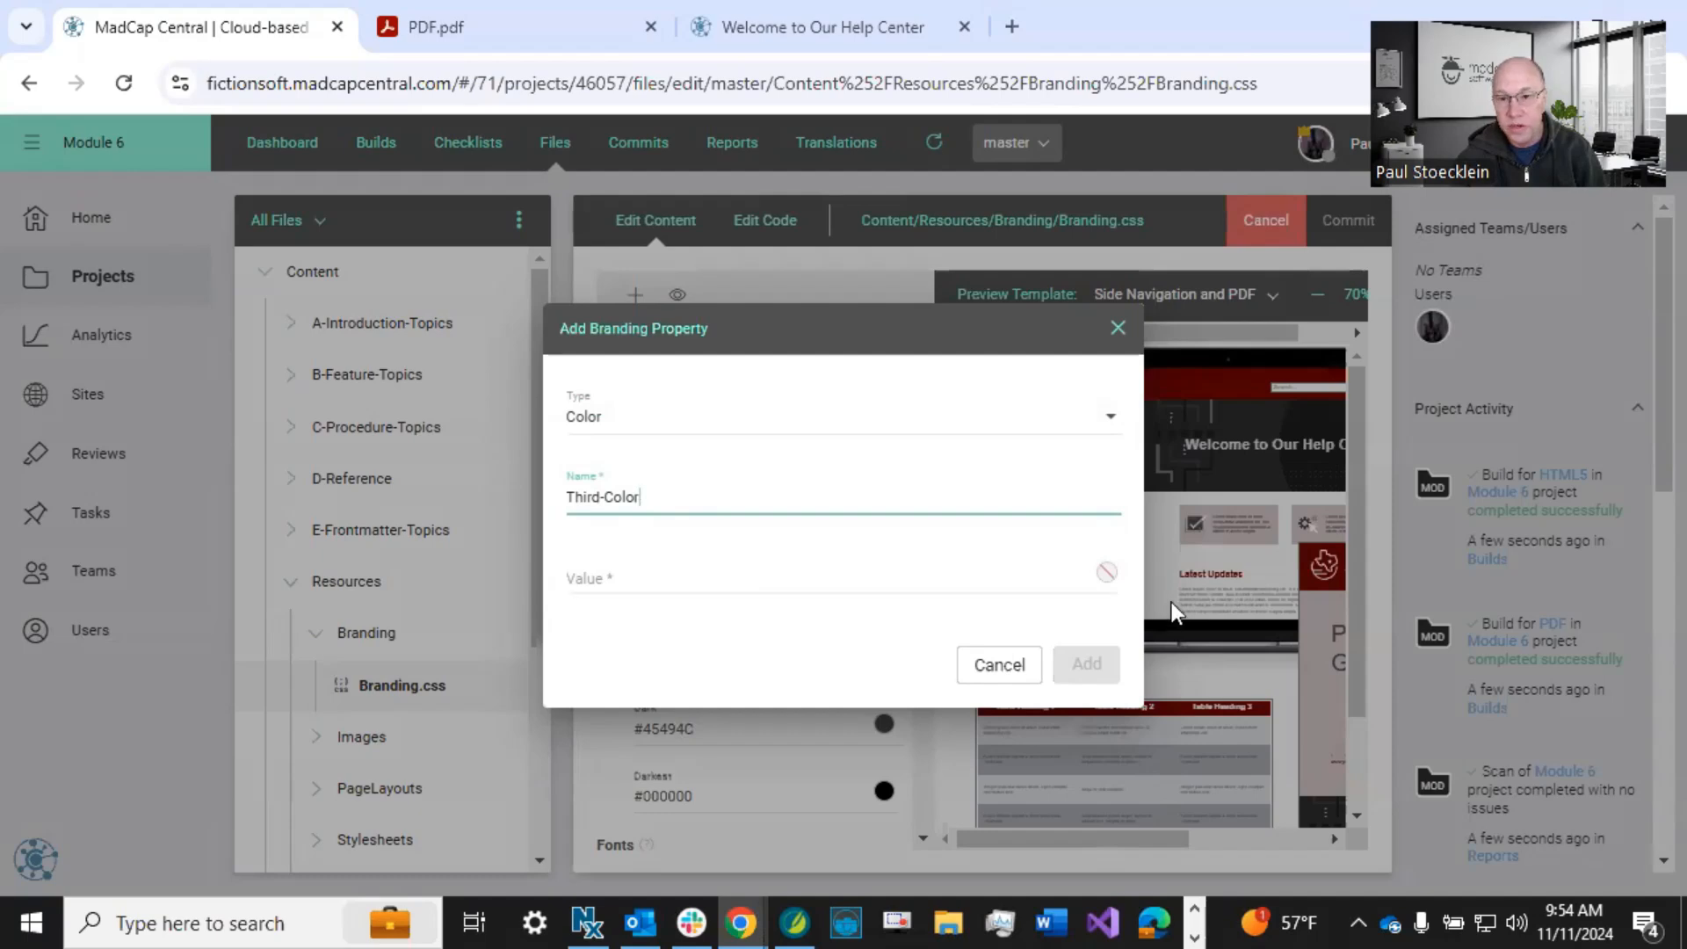
# - Set the new color property's value to the magenta swatch #ff00ff and add it to the branding colors
pyautogui.click(1107, 576)
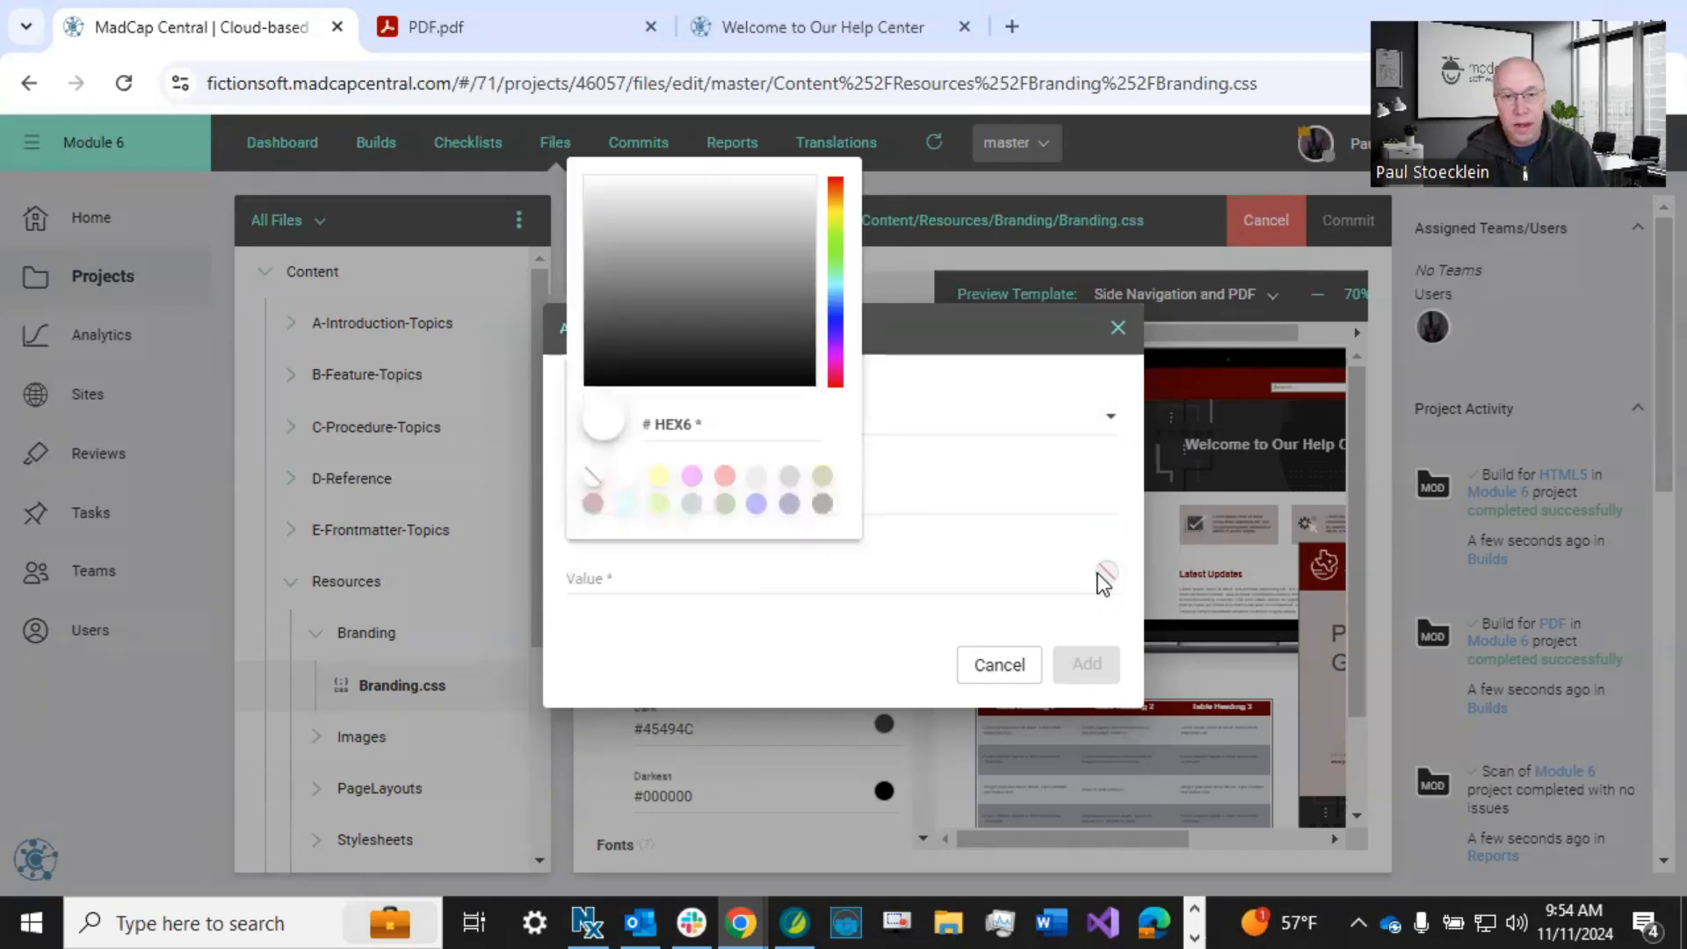
pyautogui.click(692, 477)
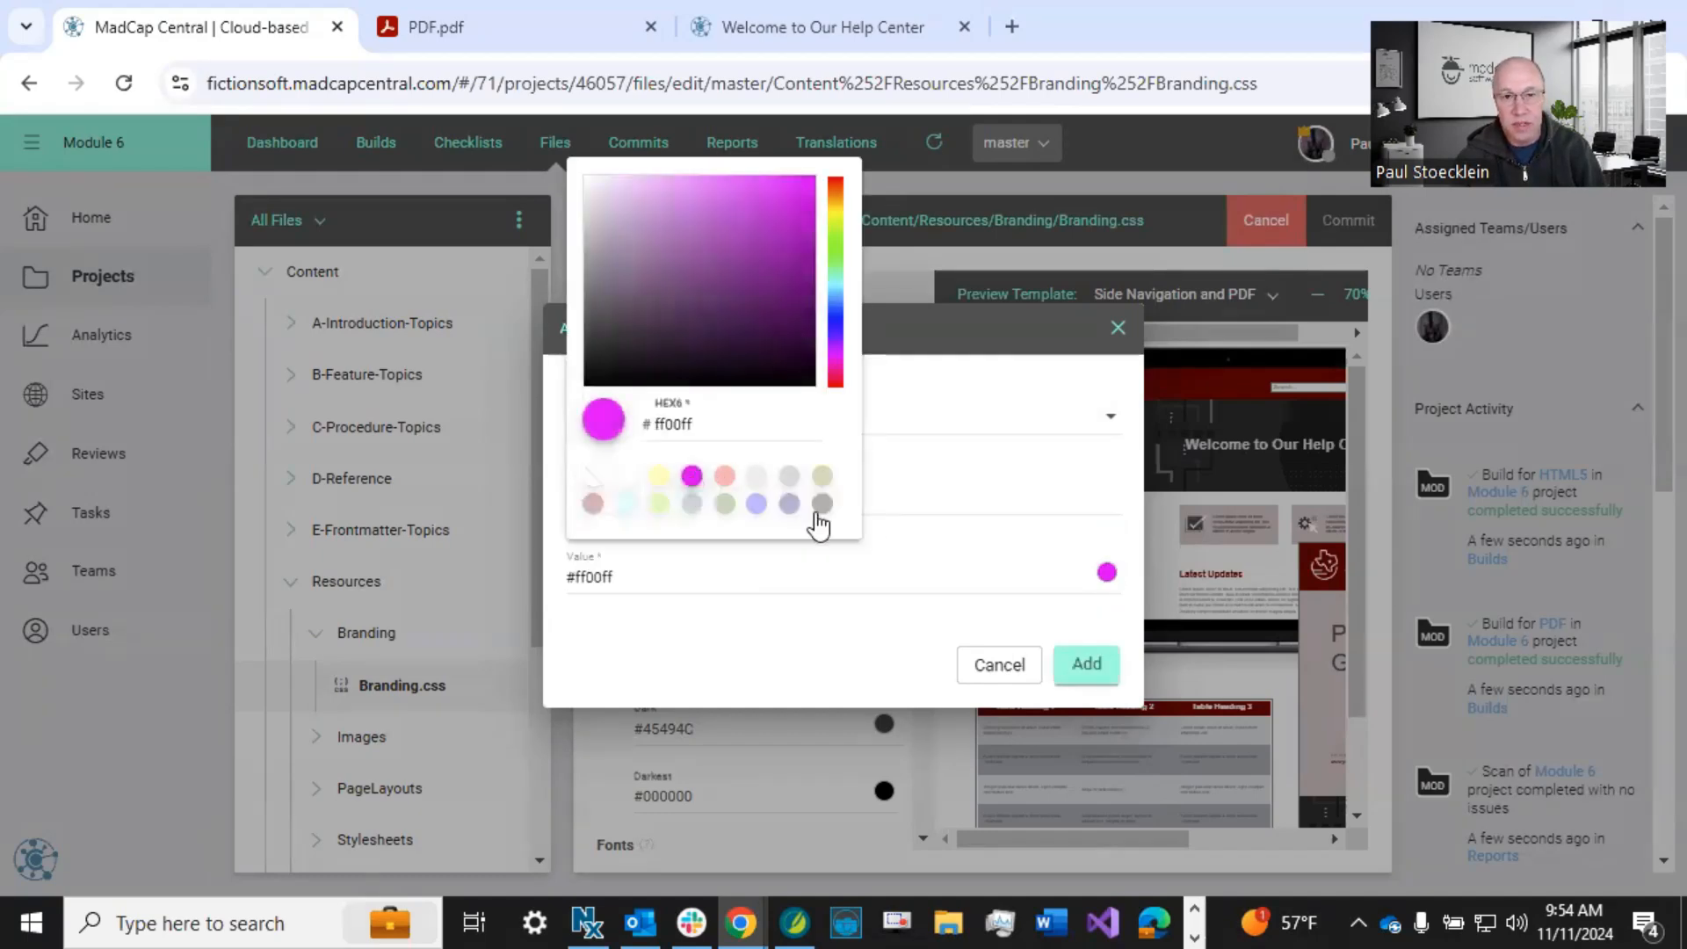
pyautogui.click(968, 337)
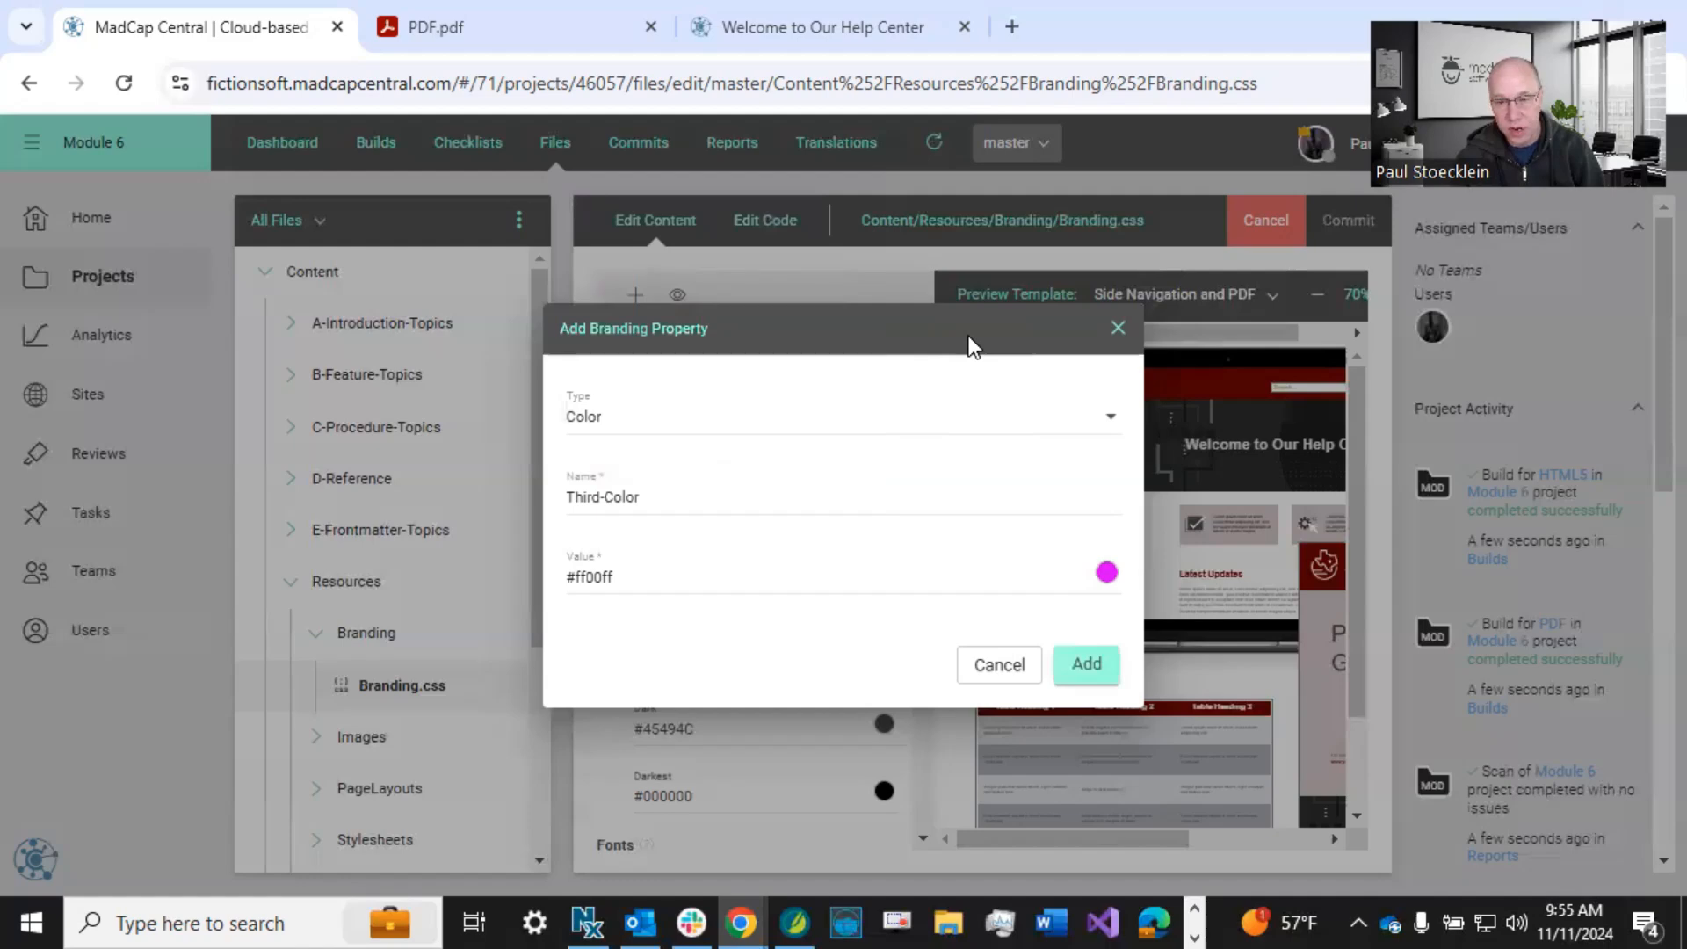
pyautogui.click(1081, 671)
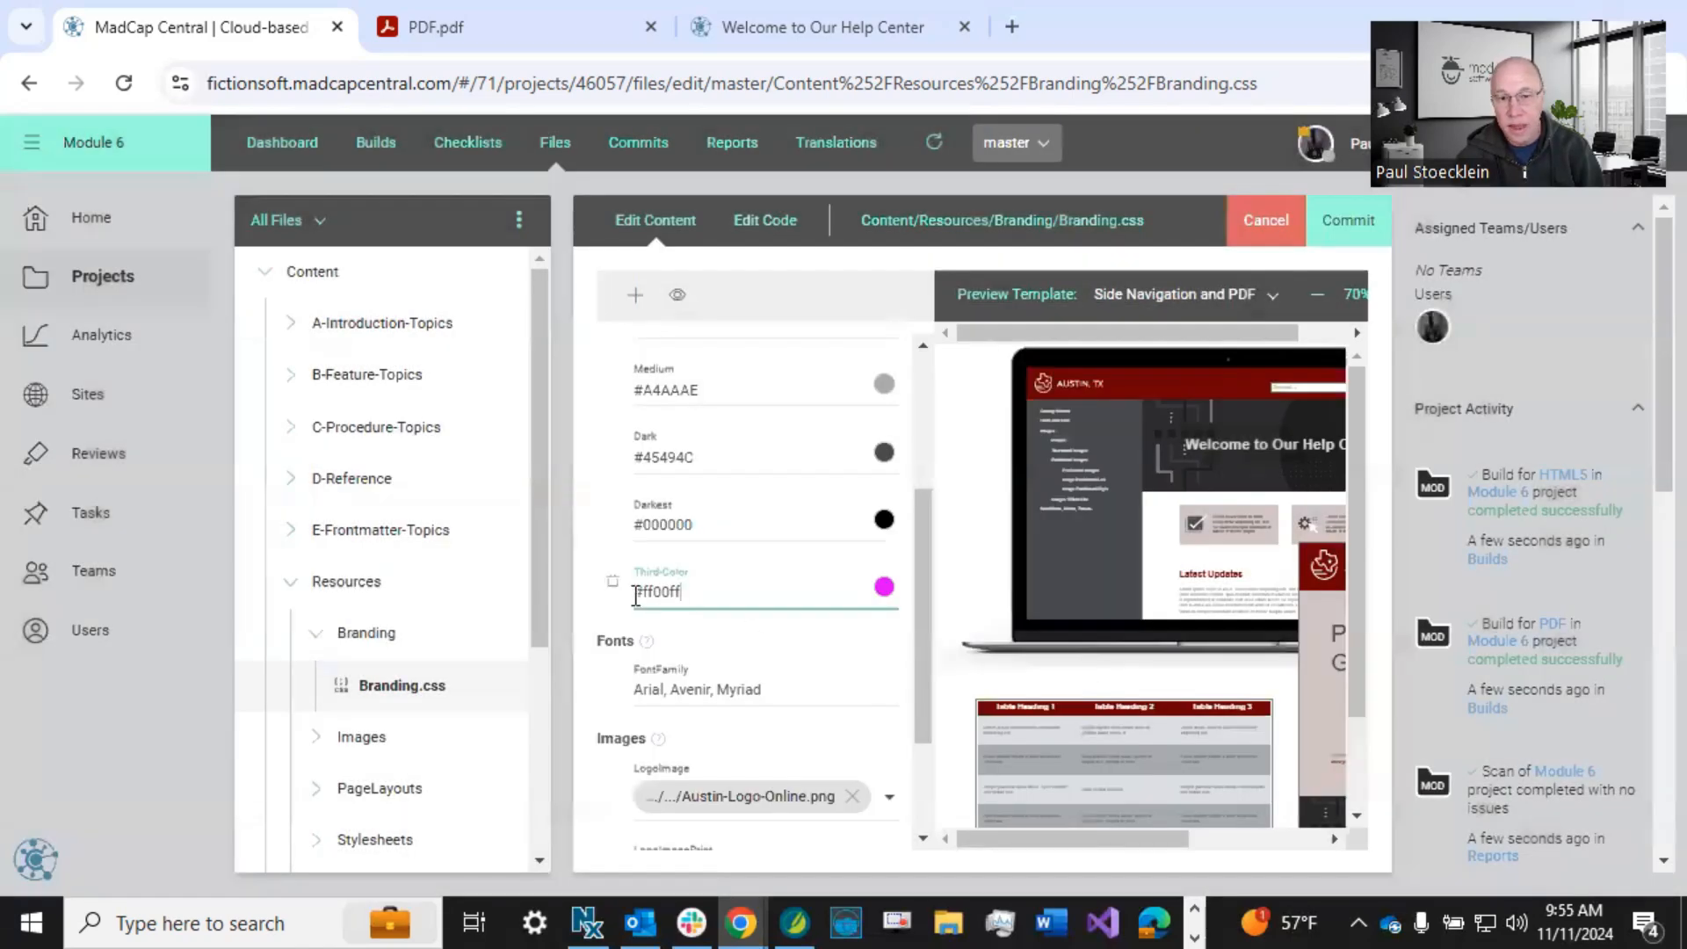
pyautogui.click(748, 632)
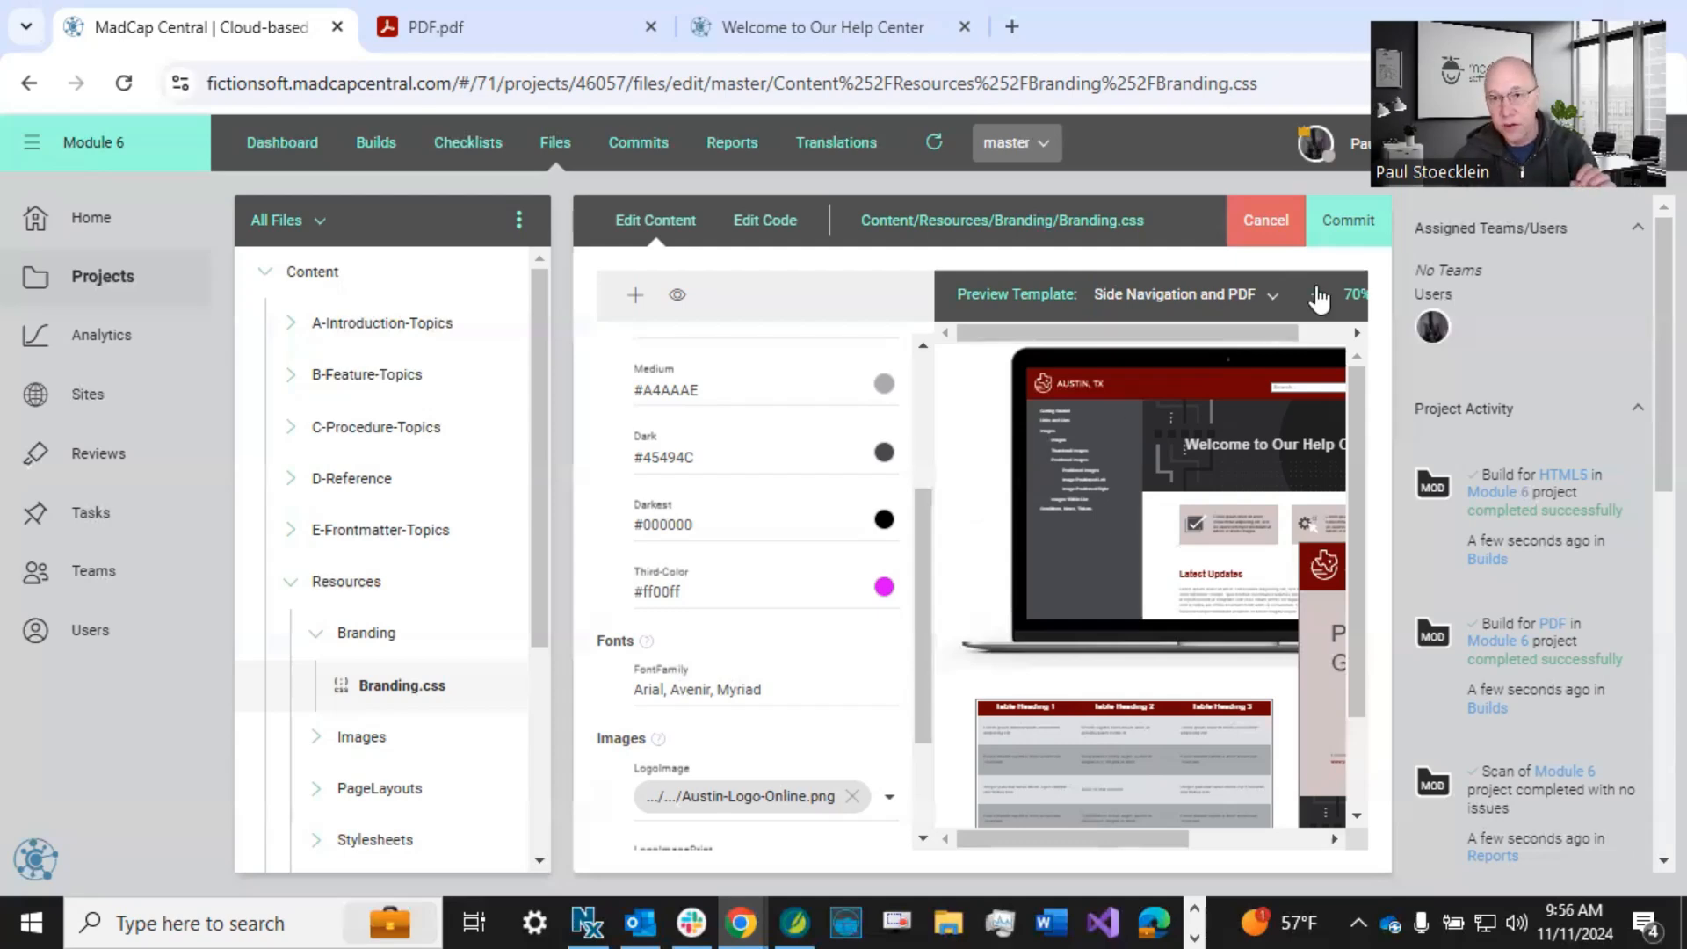
# - Commit the Branding.css changes with the message "Added custom color"
pyautogui.click(1362, 230)
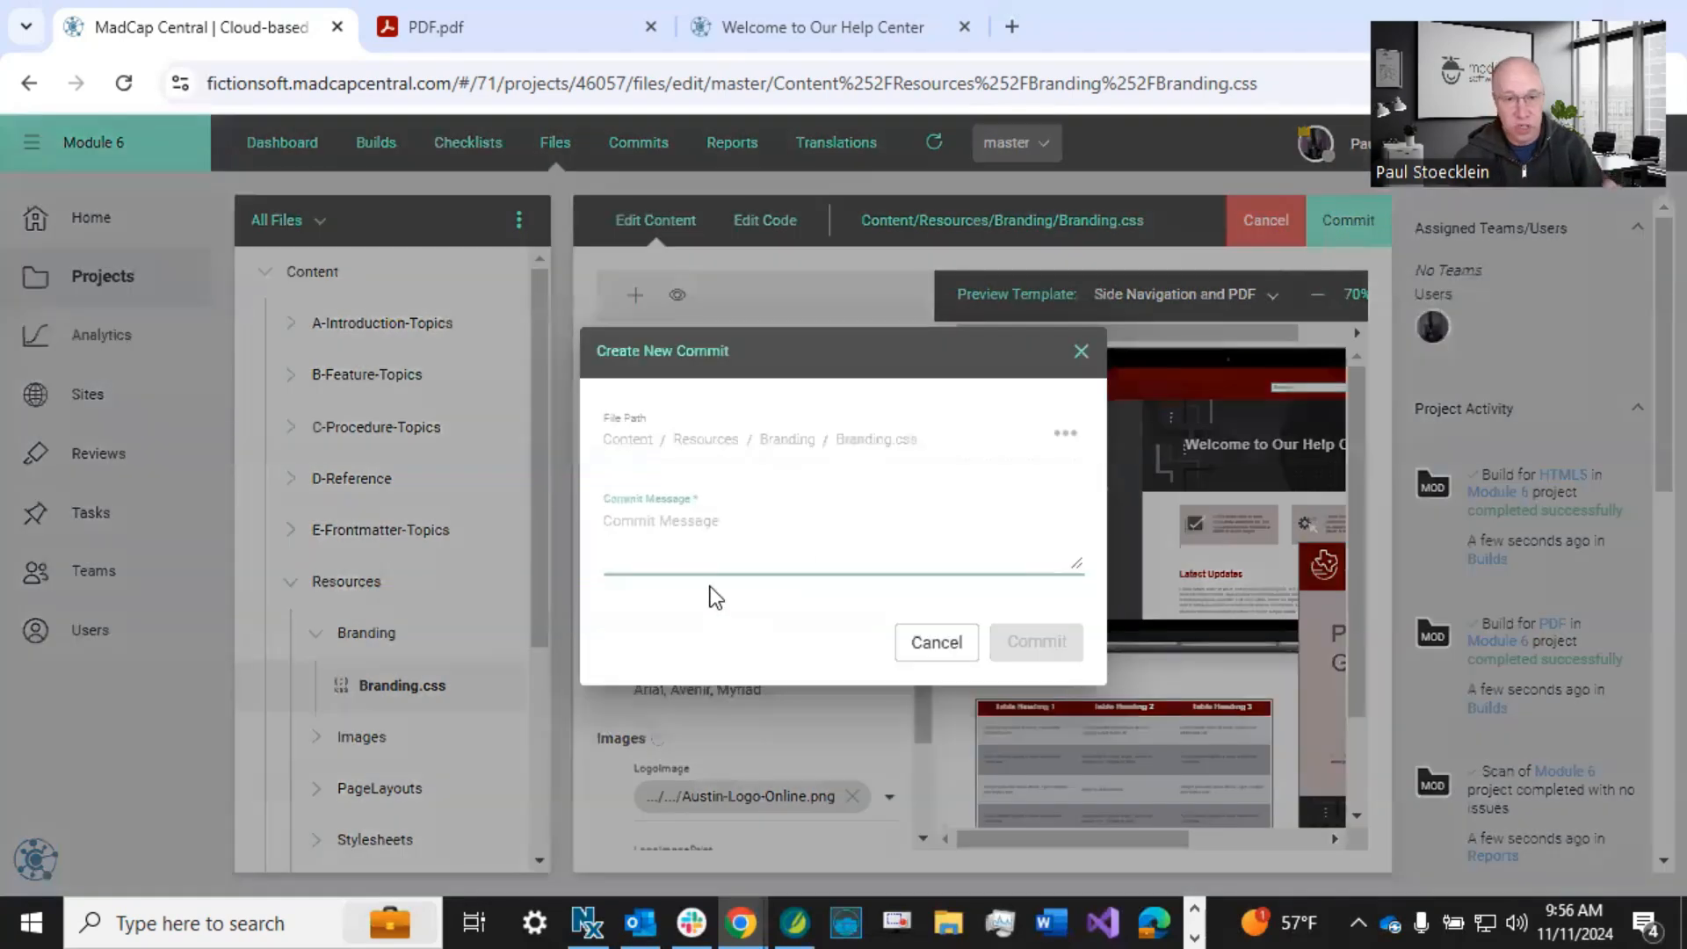
pyautogui.write('Add')
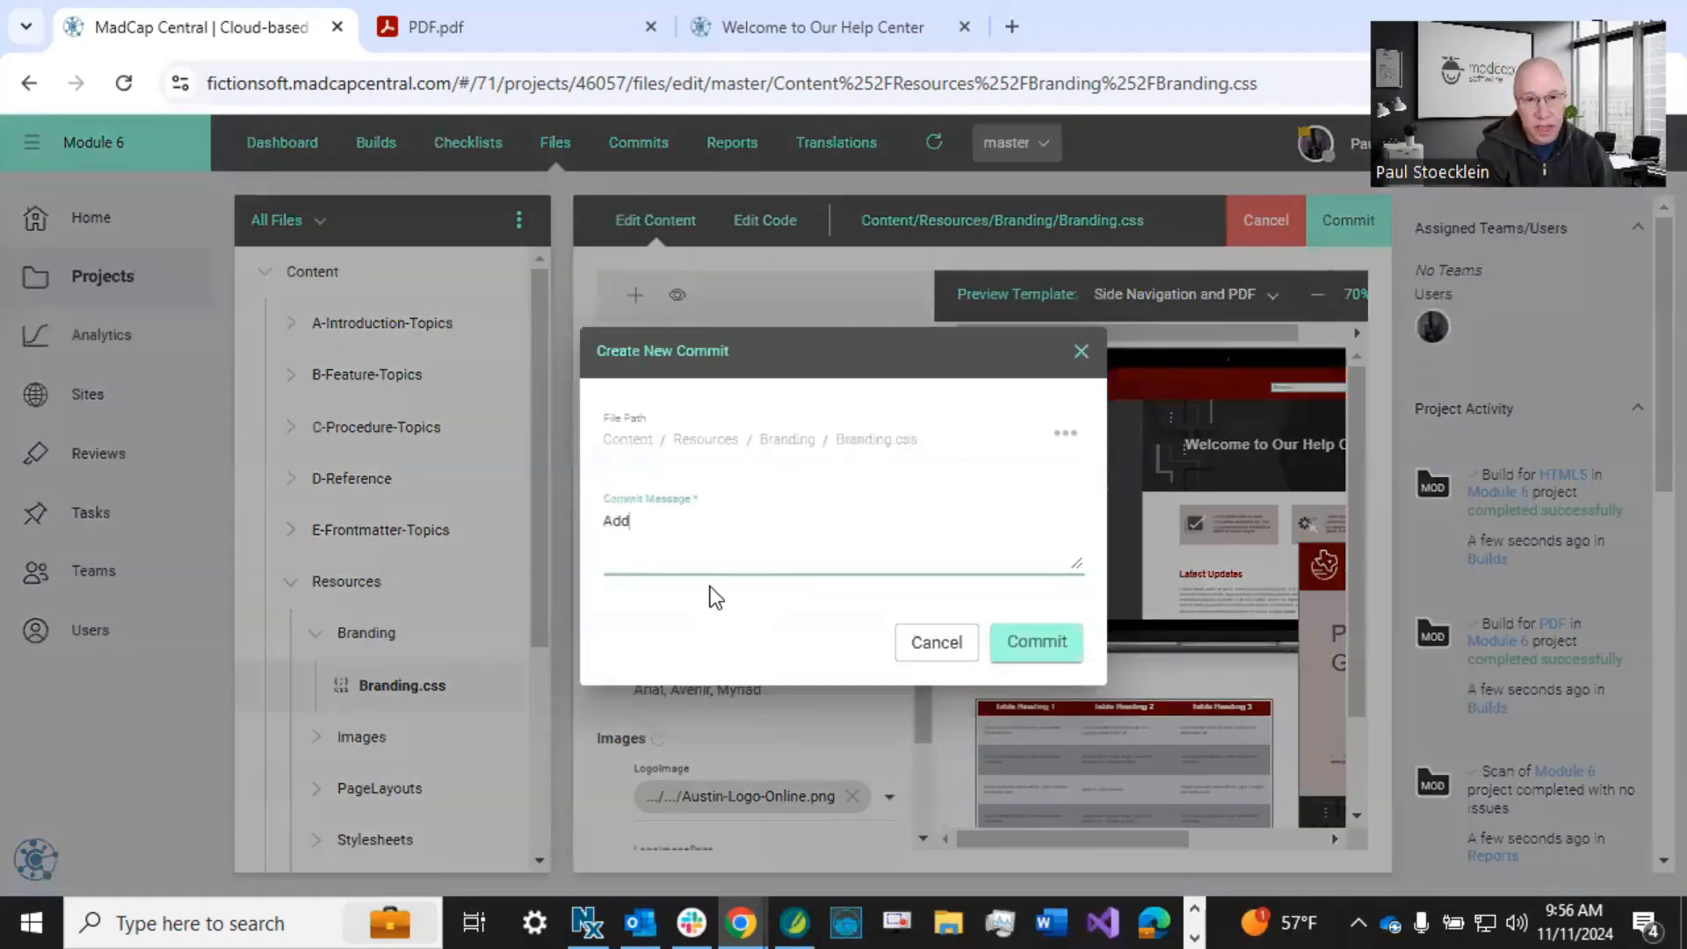
pyautogui.write('ed custom color')
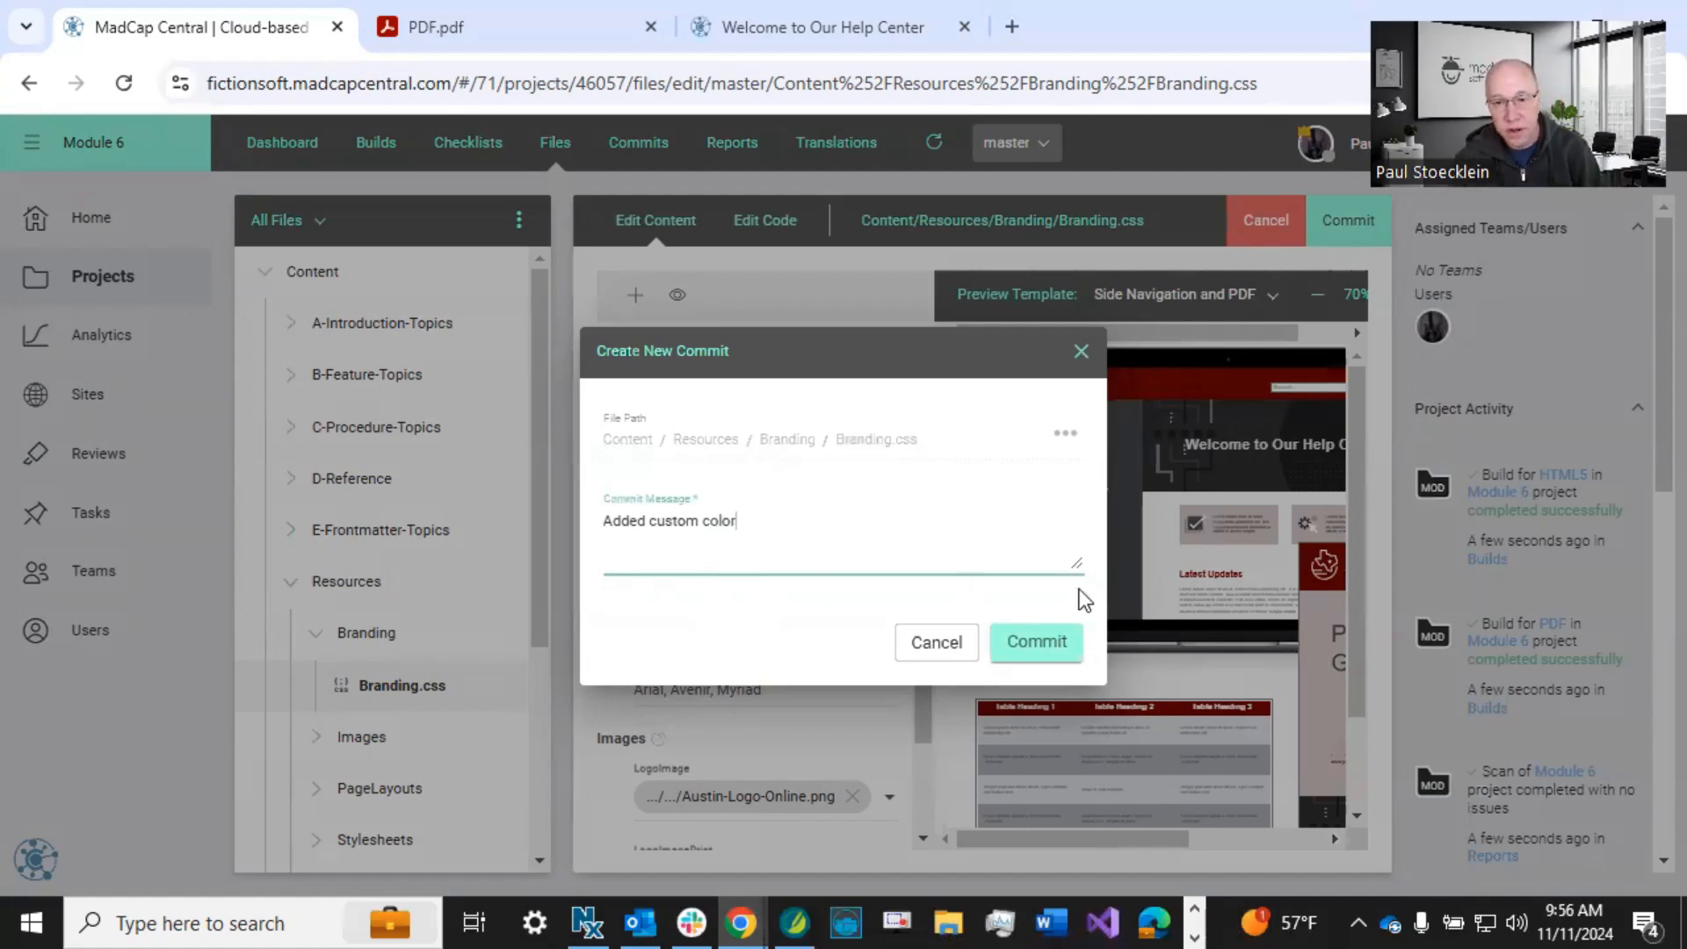
pyautogui.click(1048, 642)
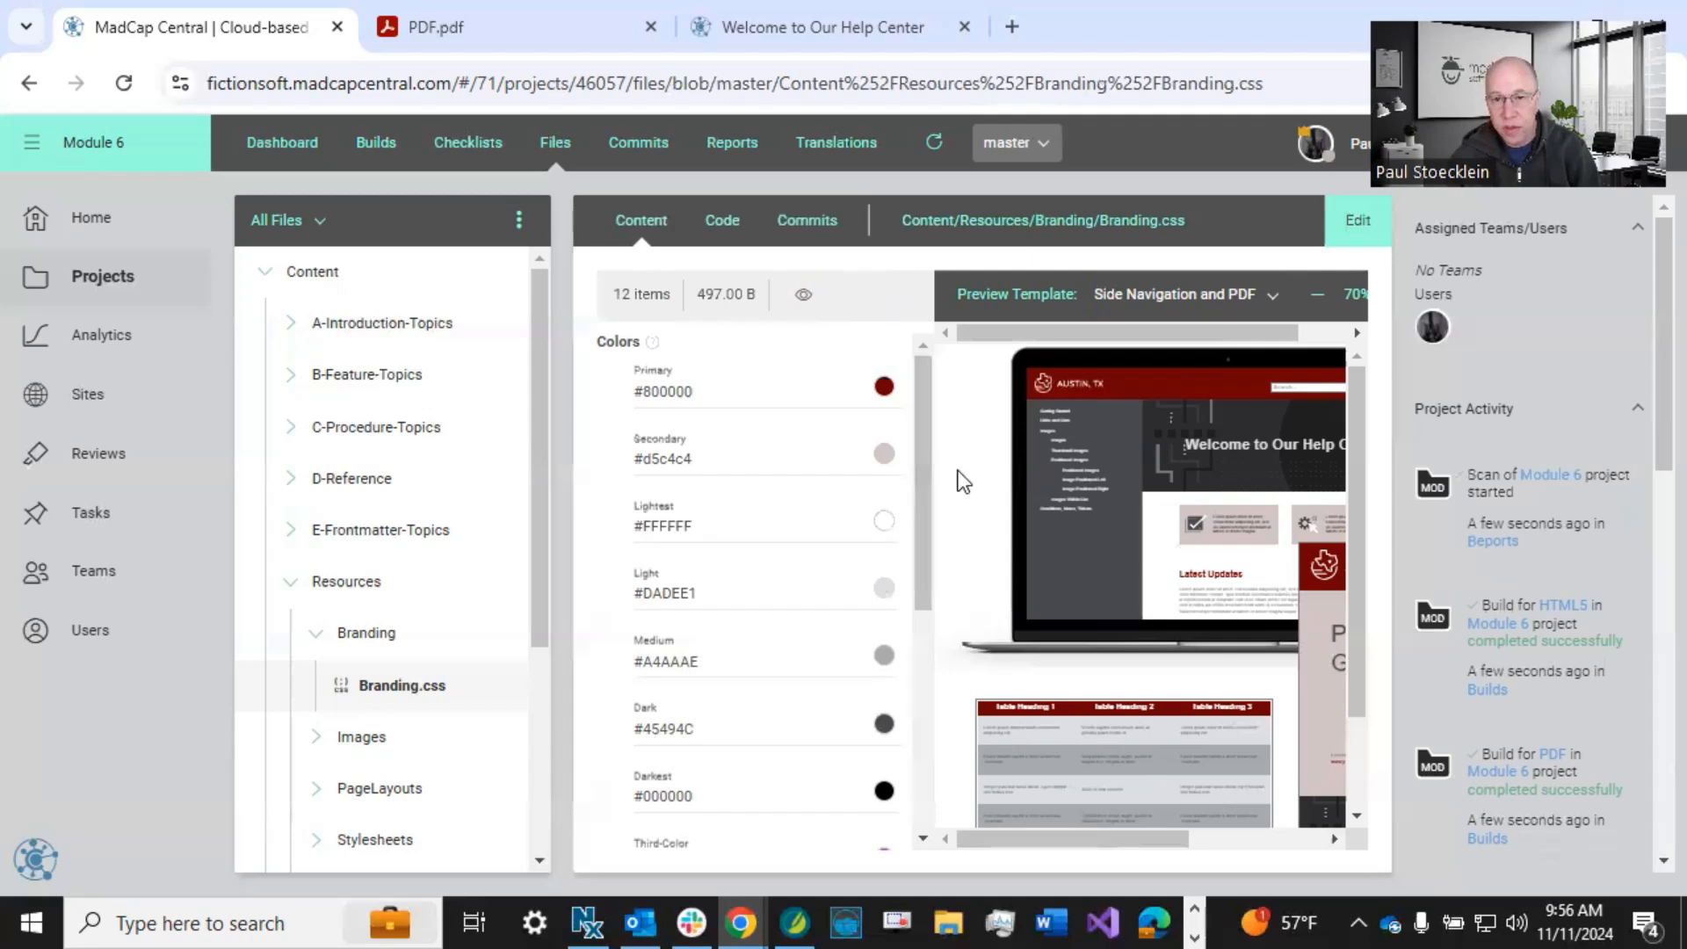
# - Examine the Side Navigation and PDF preview, including the Latest Updates heading and the Product User Guide cover
pyautogui.moveTo(1053, 846); pyautogui.dragTo(1146, 845)
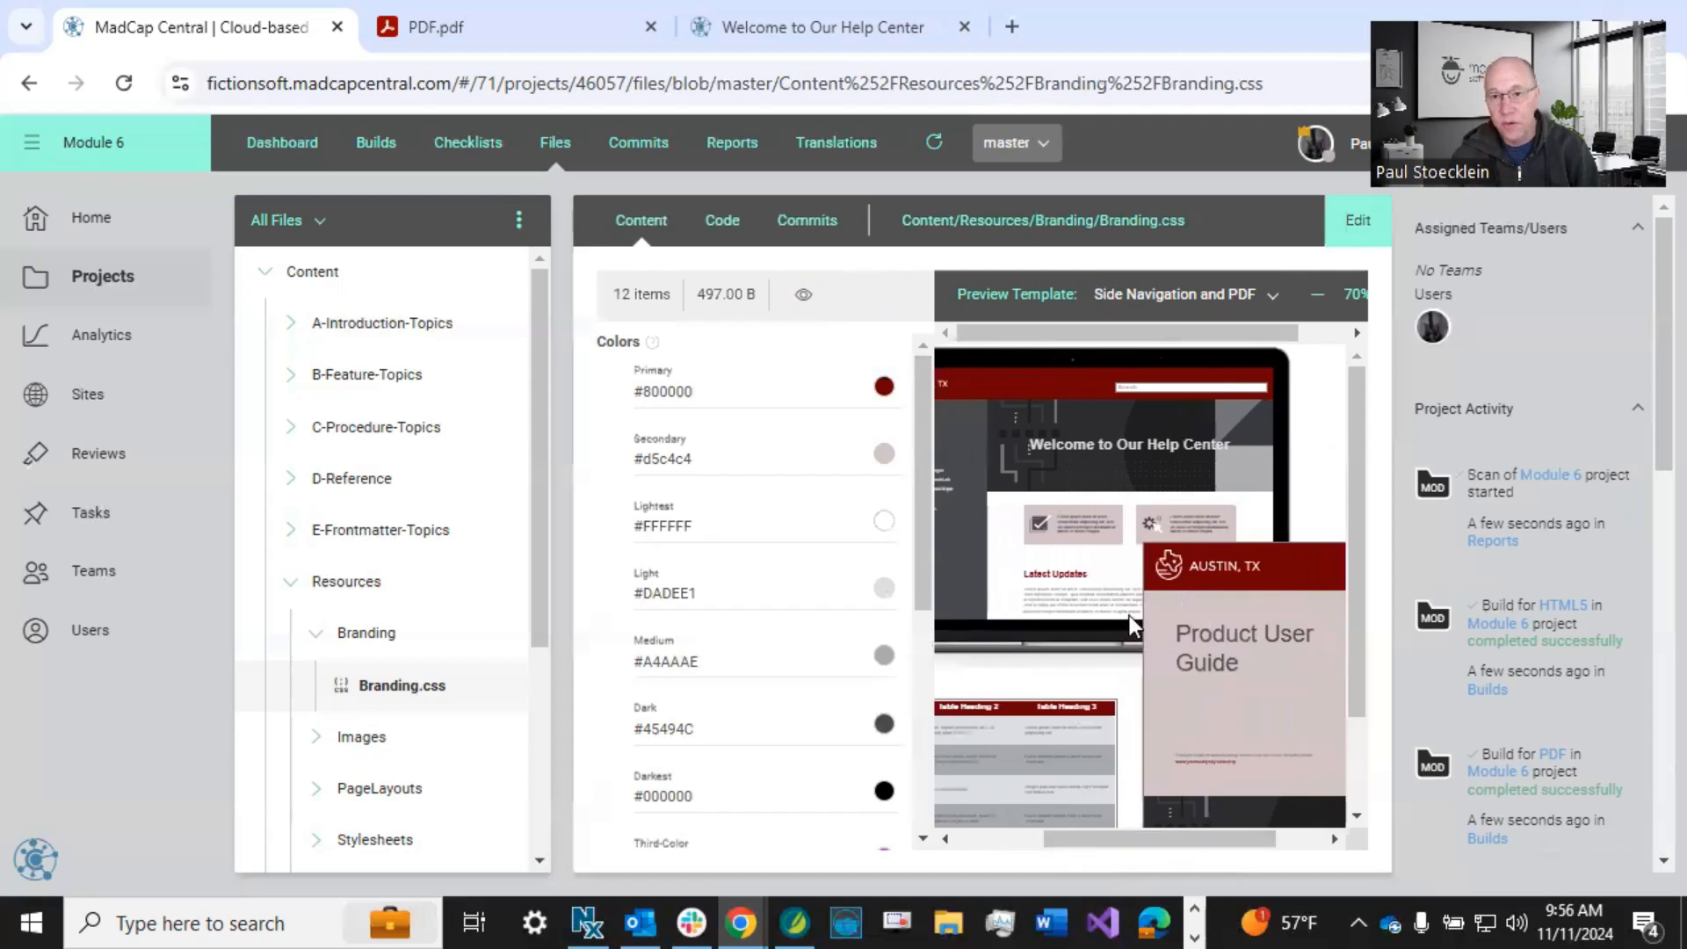
pyautogui.moveTo(1031, 573); pyautogui.dragTo(1093, 577)
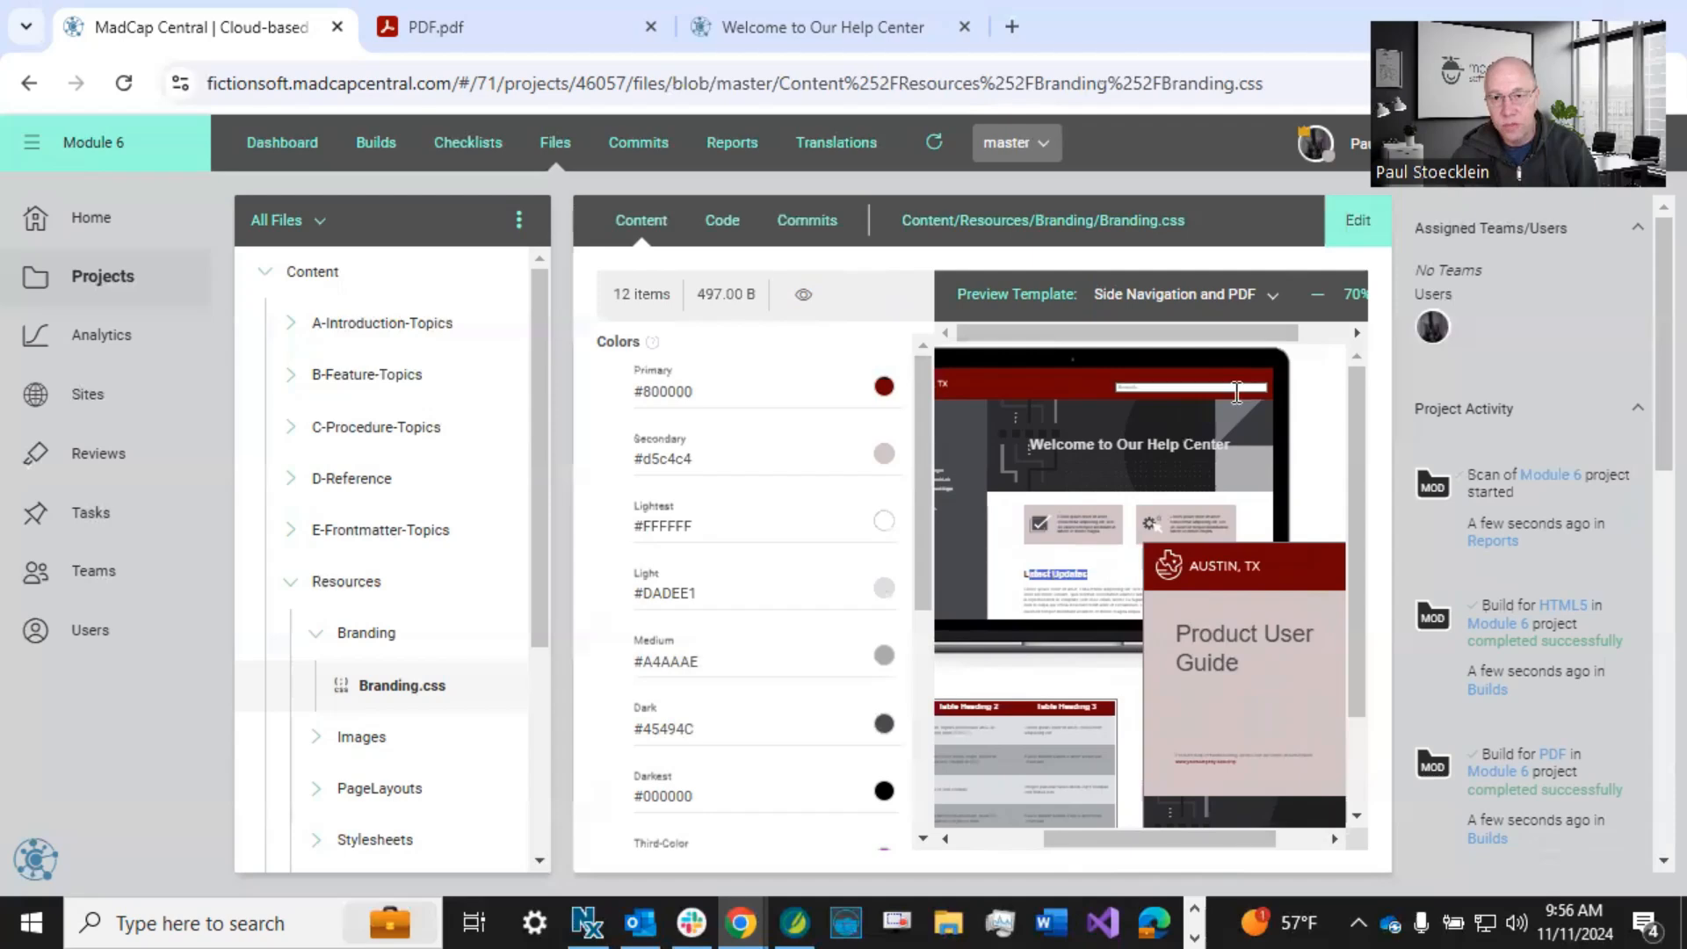
pyautogui.moveTo(1227, 334); pyautogui.dragTo(1312, 326)
pyautogui.click(1338, 297)
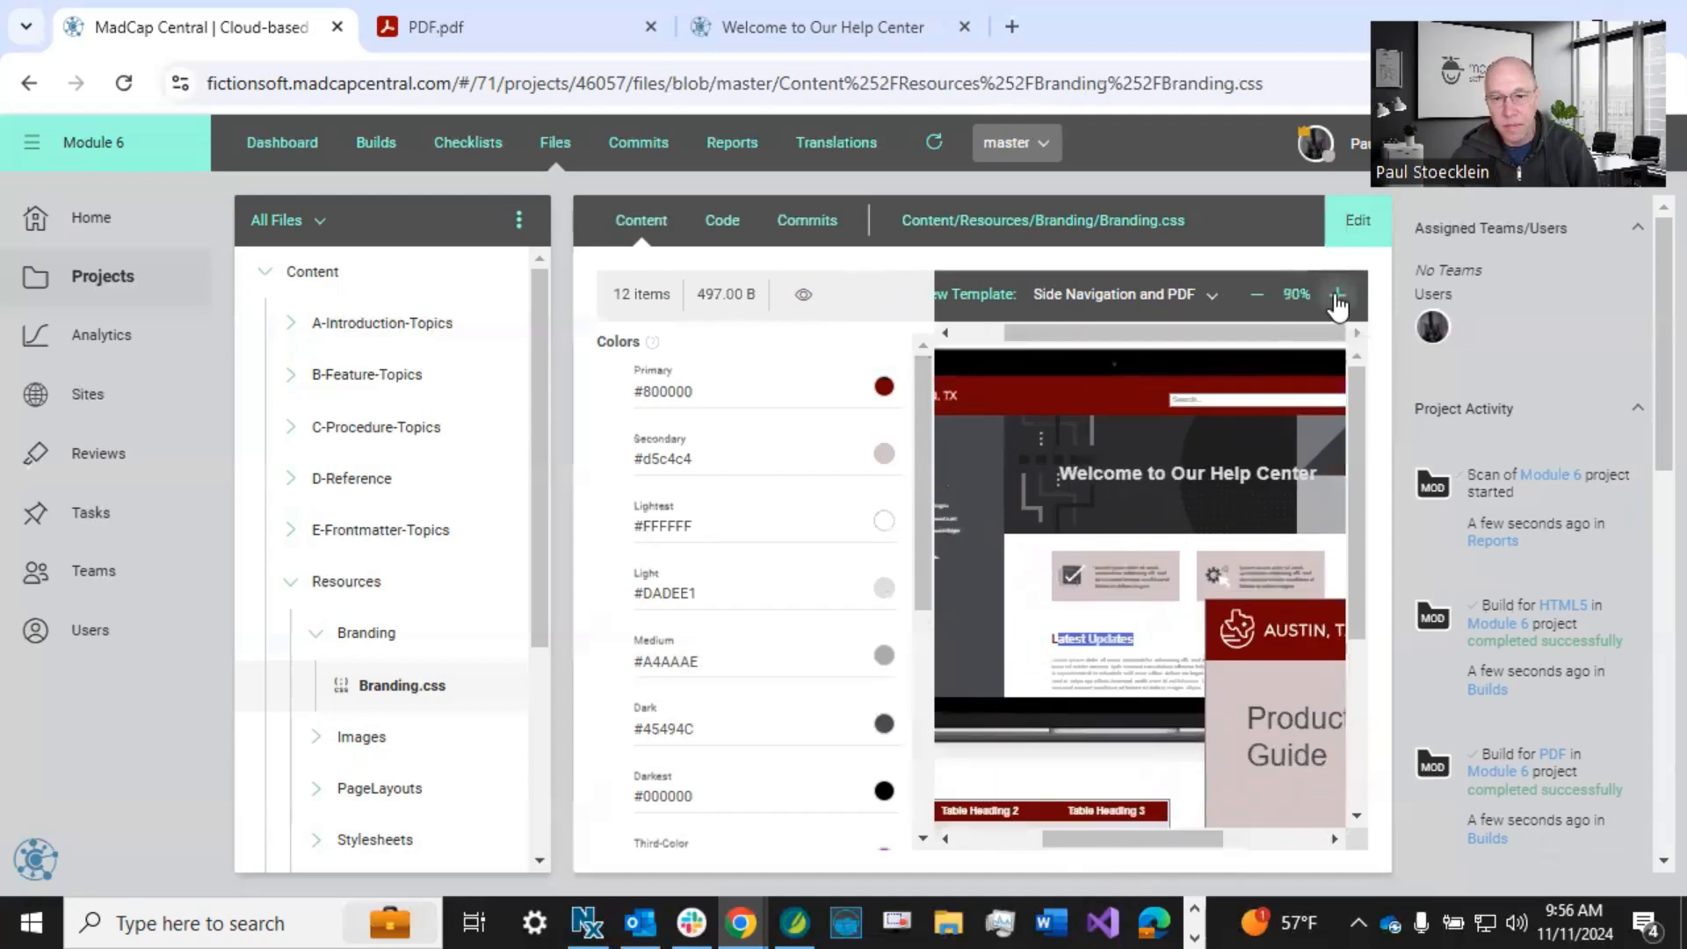
pyautogui.click(1338, 297)
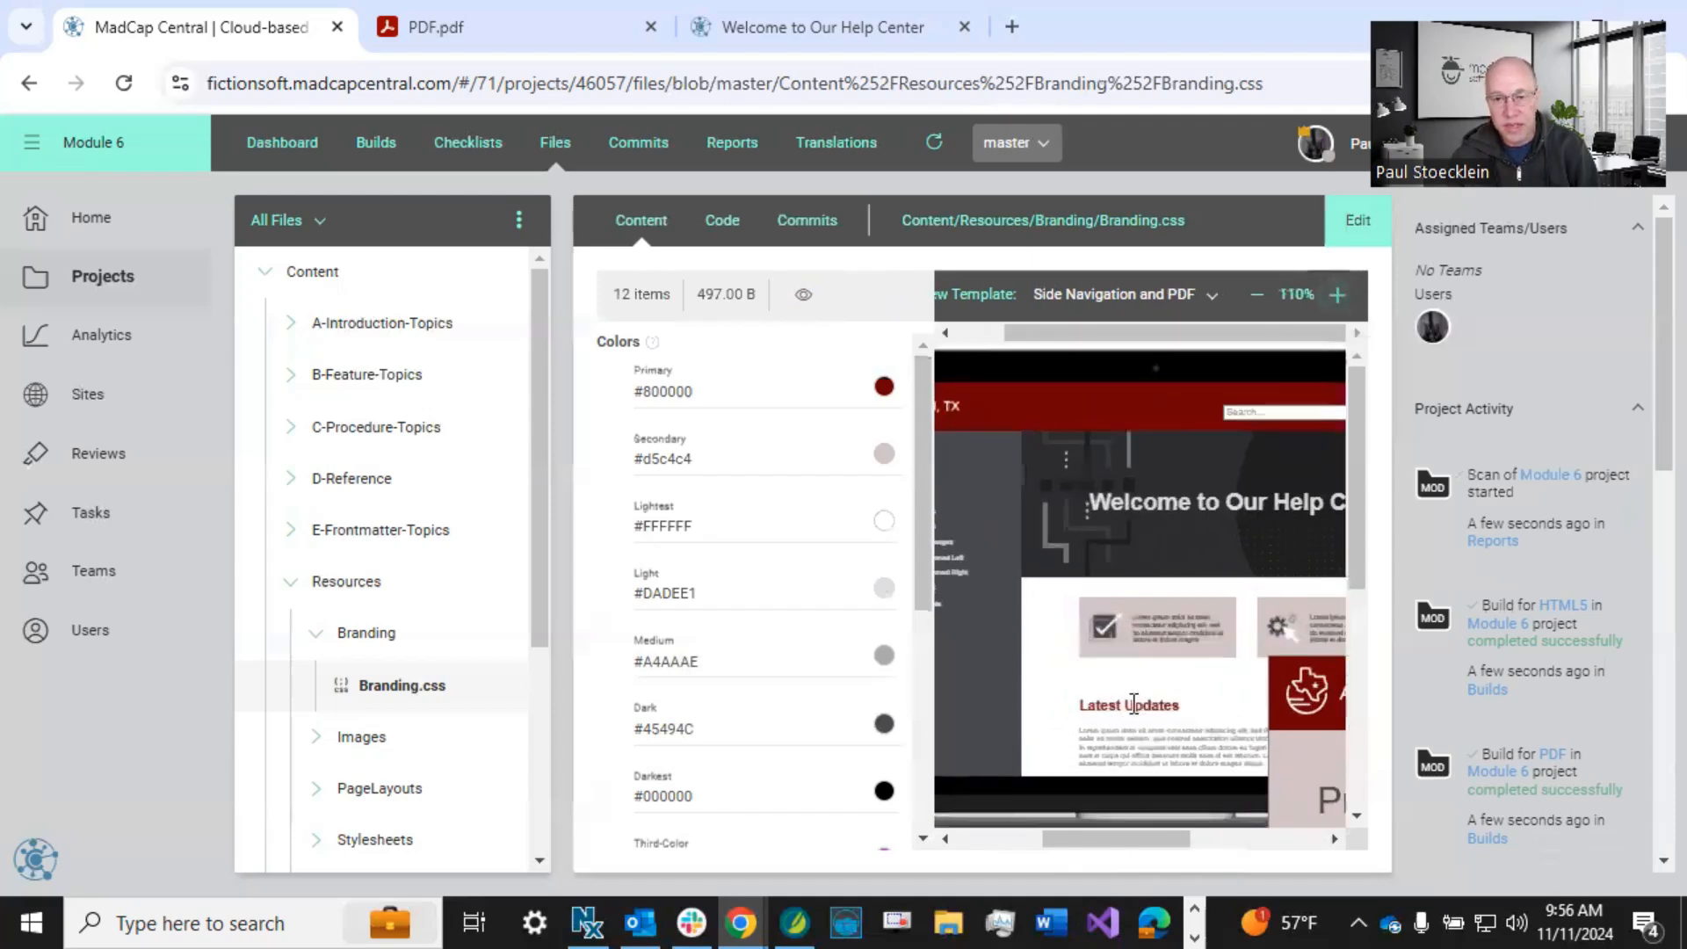
pyautogui.click(1257, 296)
pyautogui.click(1258, 295)
pyautogui.click(1258, 296)
pyautogui.click(1258, 295)
pyautogui.click(1258, 295)
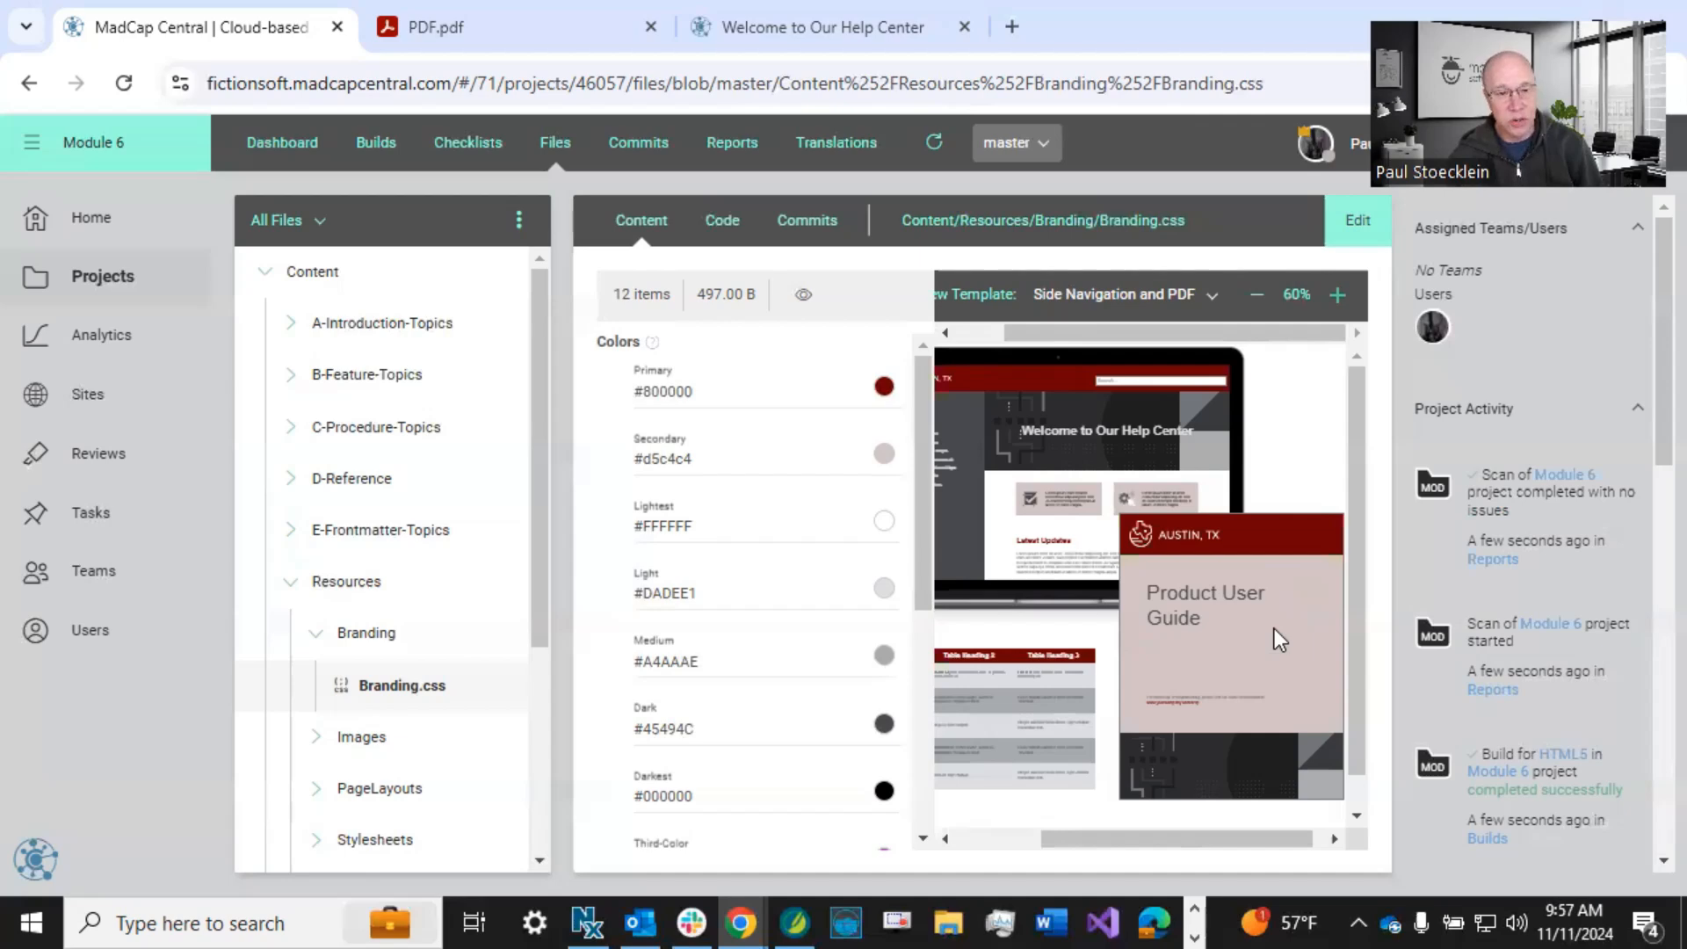
# - Open Styles.css from the Stylesheets folder under Resources for code editing
pyautogui.scroll(-2, 459, 692)
pyautogui.scroll(-1, 459, 692)
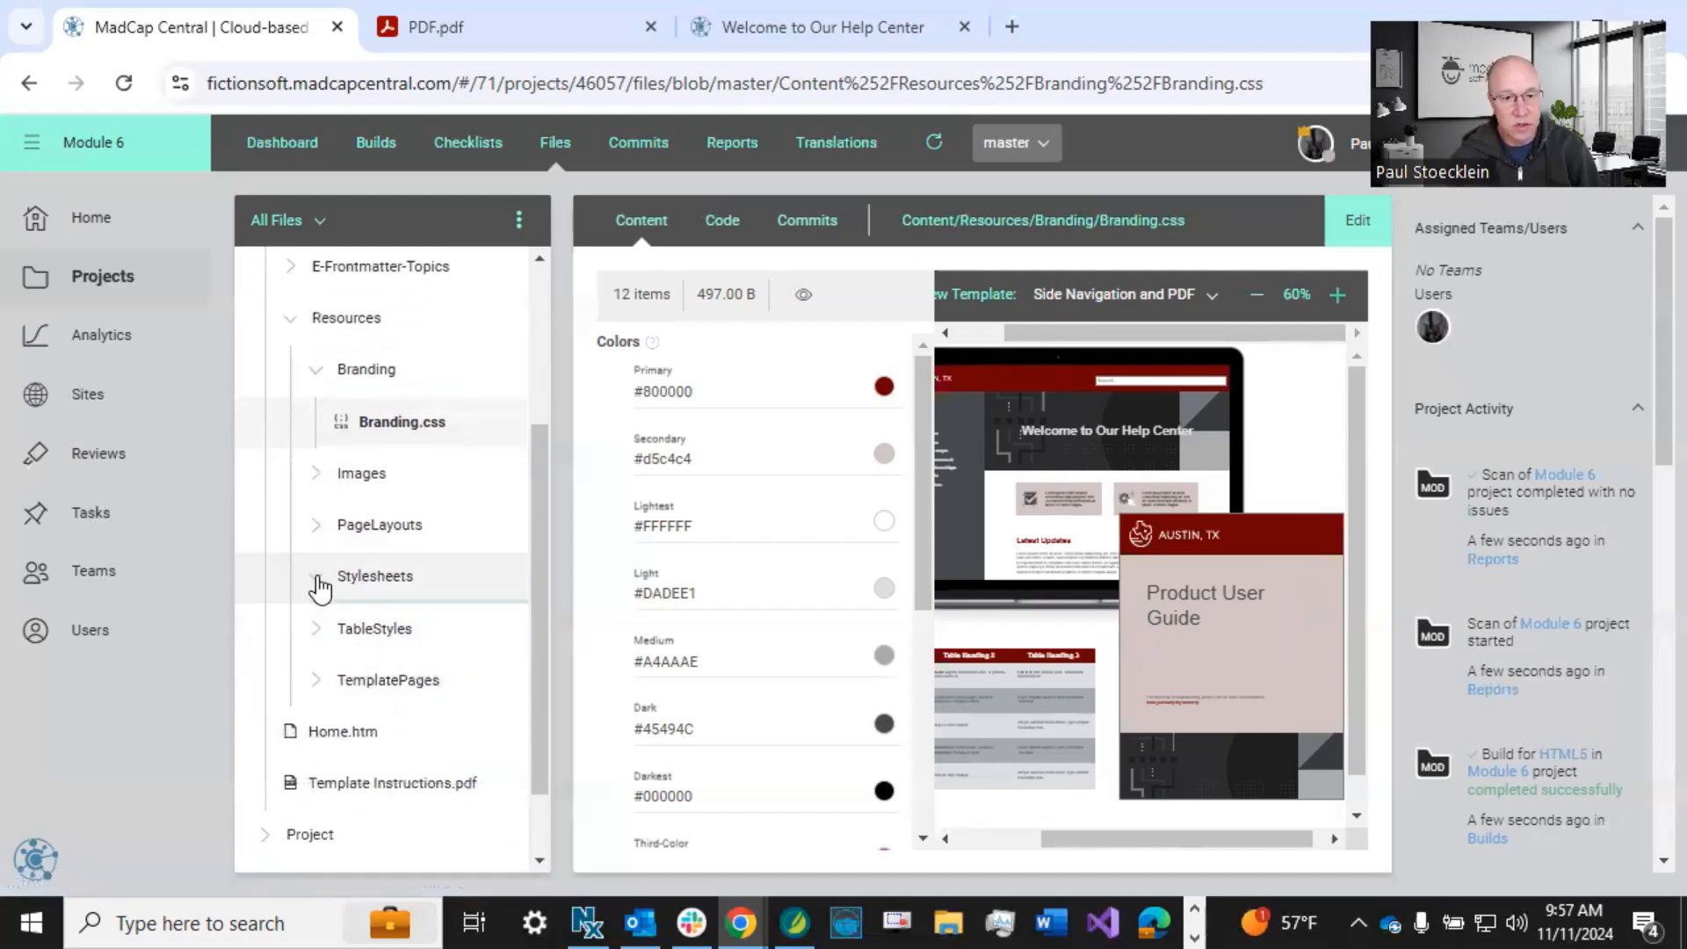
pyautogui.click(319, 582)
pyautogui.click(392, 626)
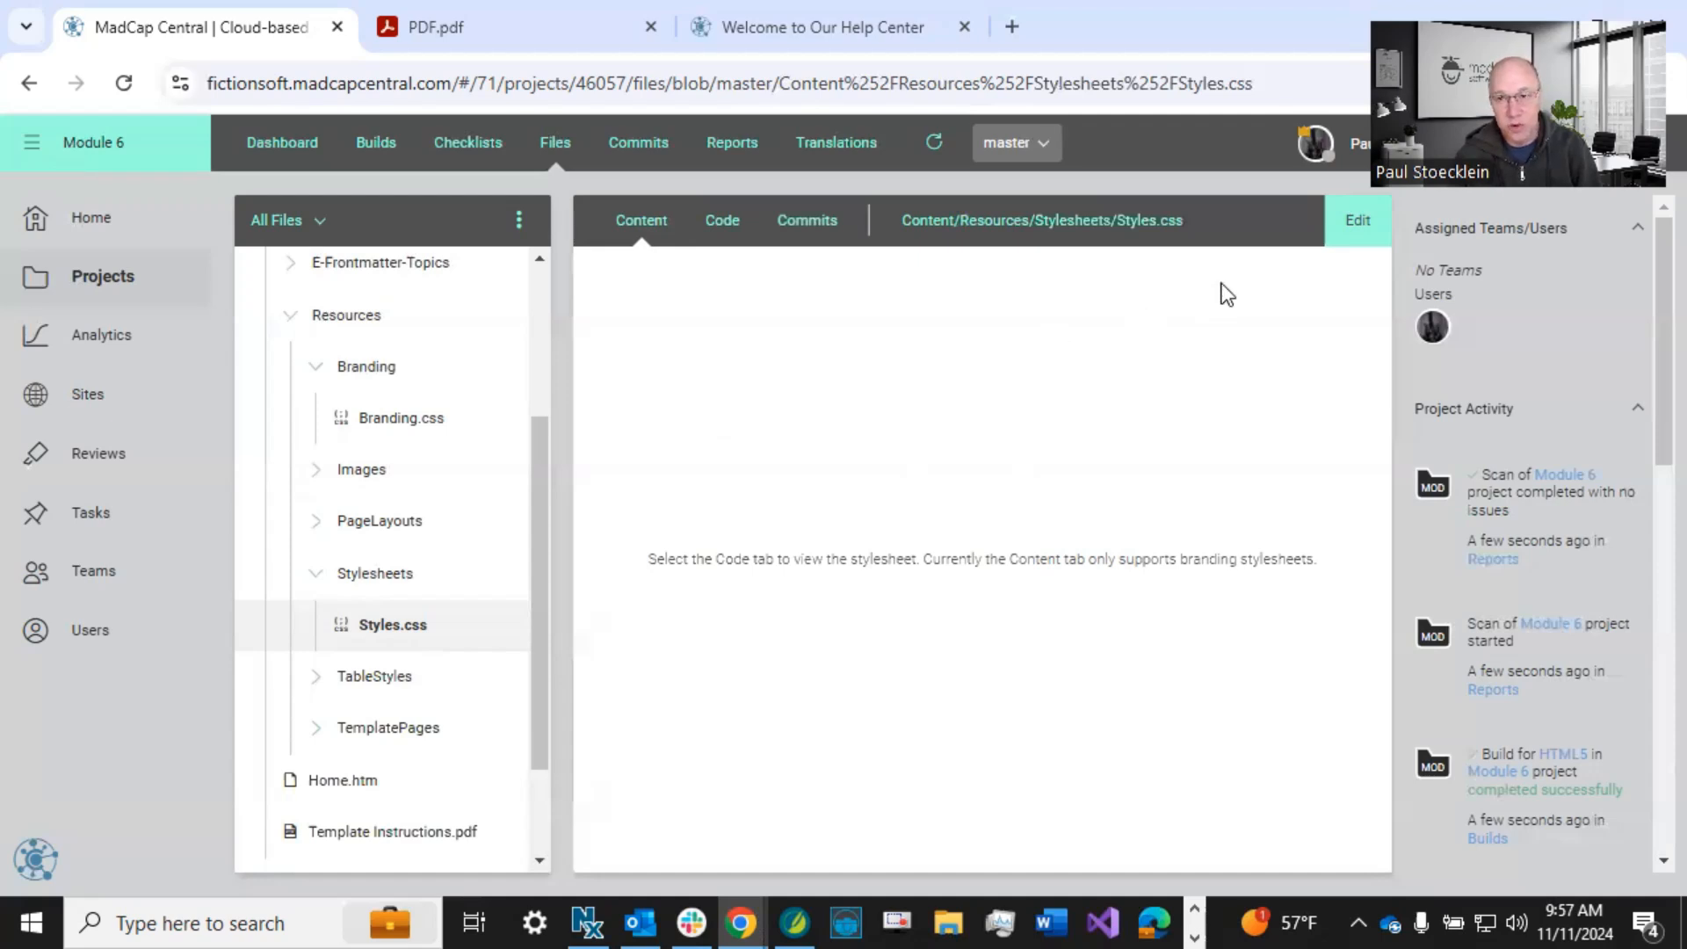
pyautogui.click(1352, 218)
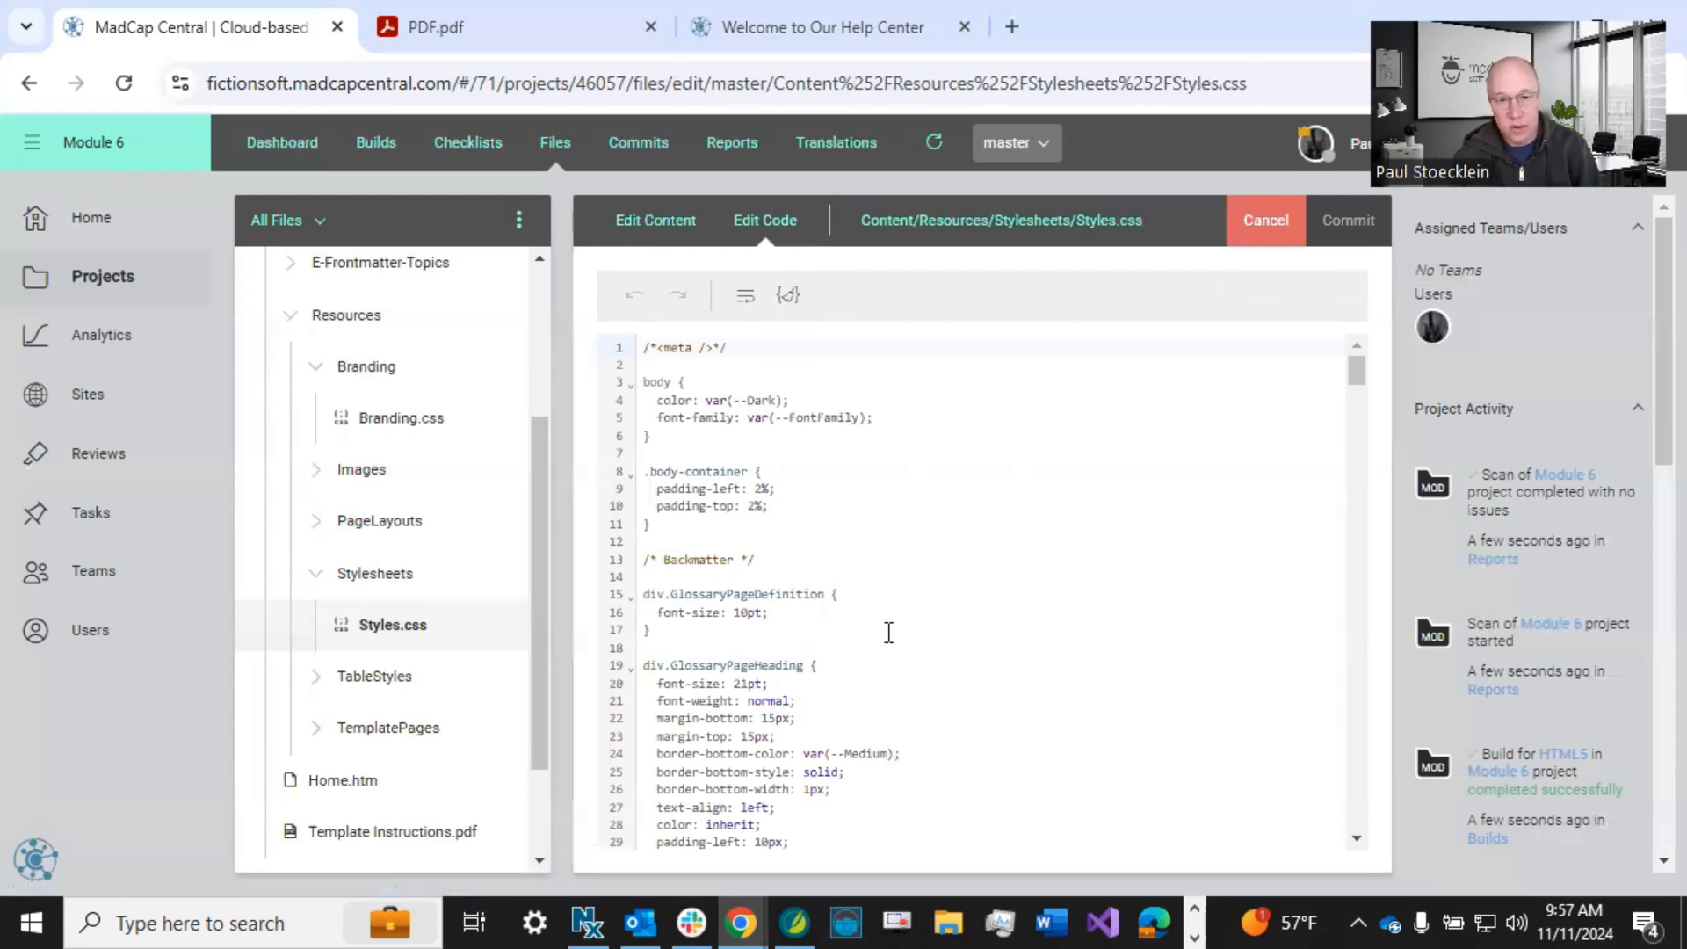
# - Copy the color: var(--Darkest); declaration from p.created-using-flare into a new first line of the p.title rule
pyautogui.scroll(-6, 889, 633)
pyautogui.scroll(-3, 888, 633)
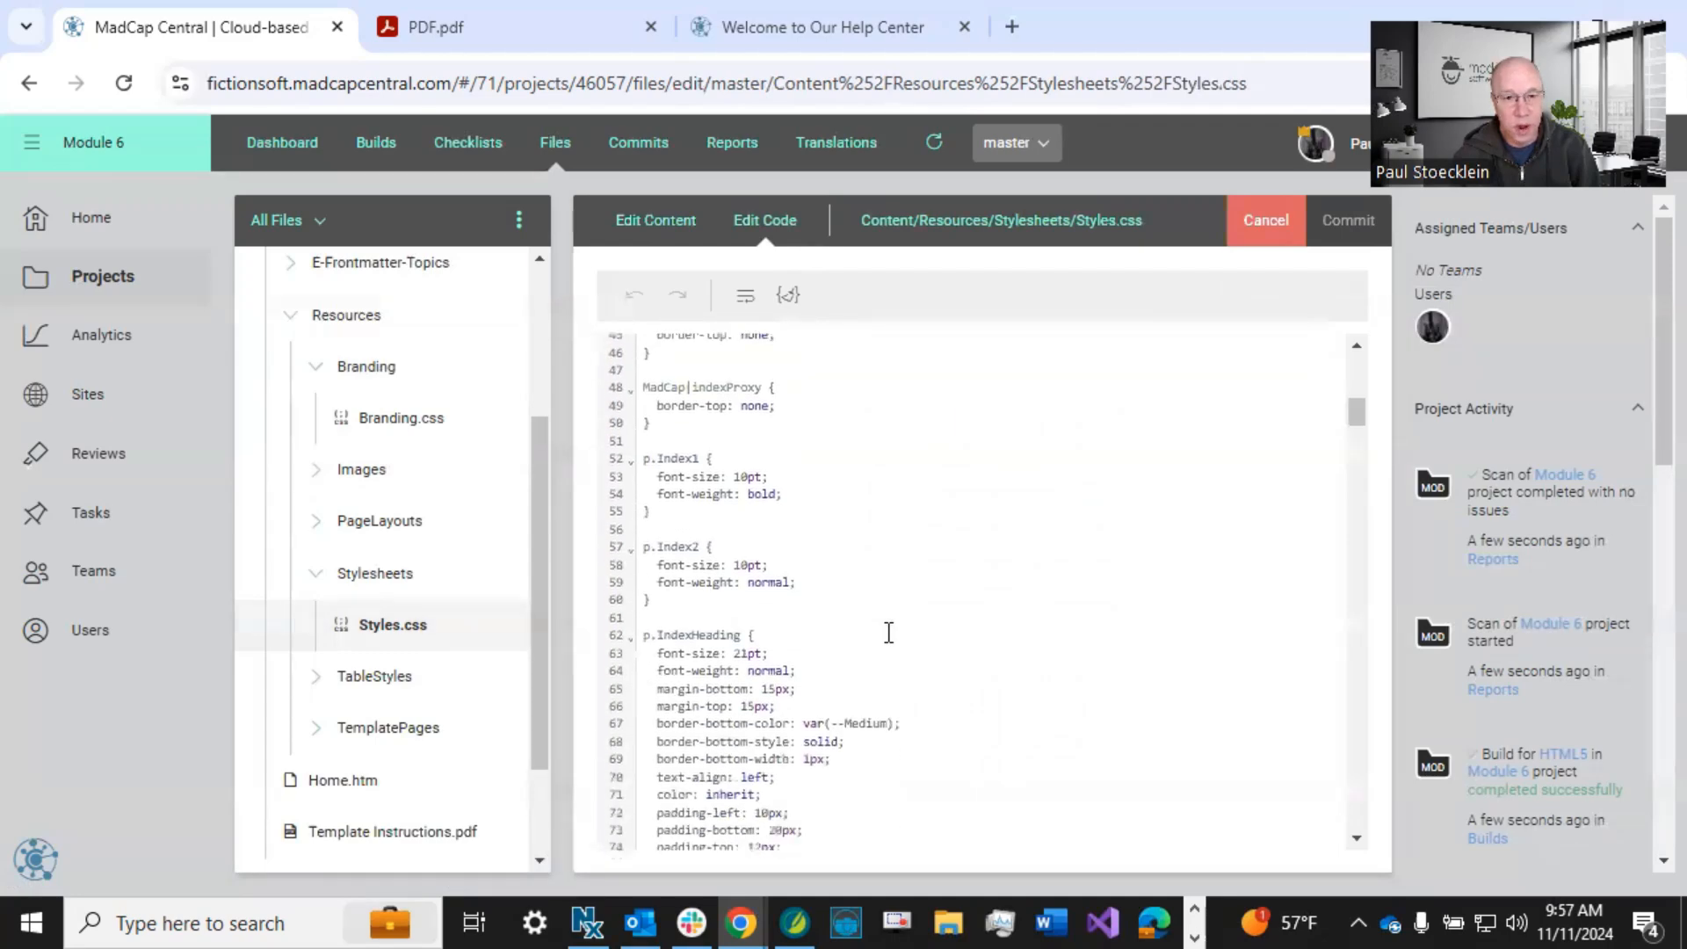
pyautogui.scroll(-5, 888, 633)
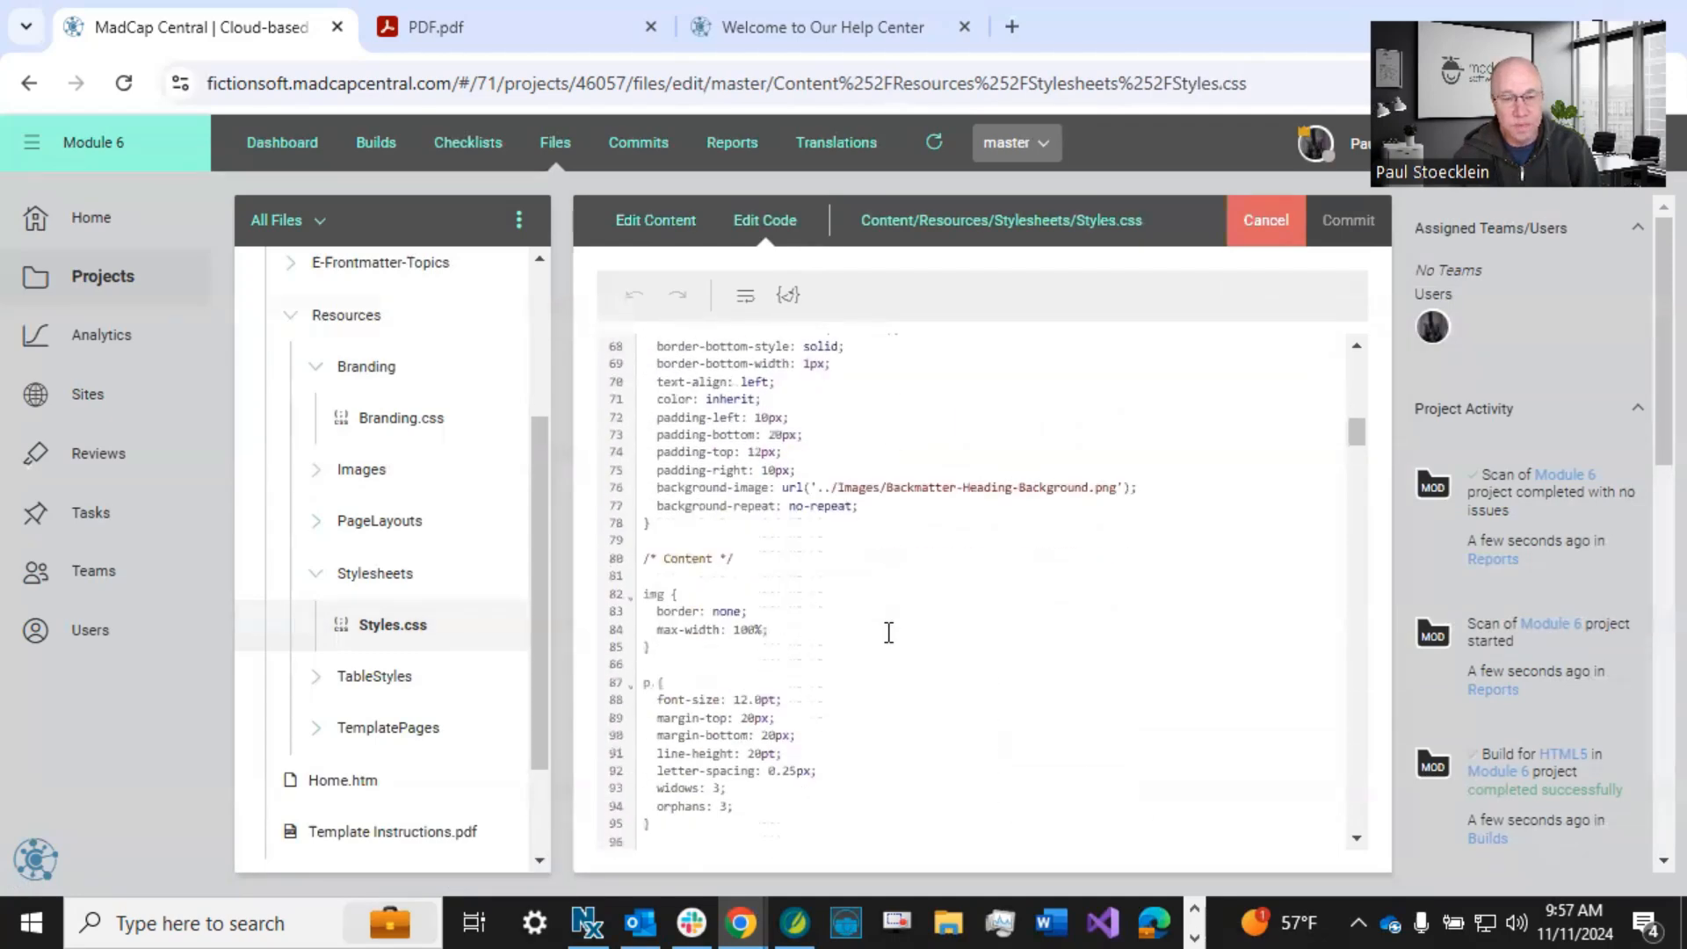
pyautogui.scroll(-9, 888, 633)
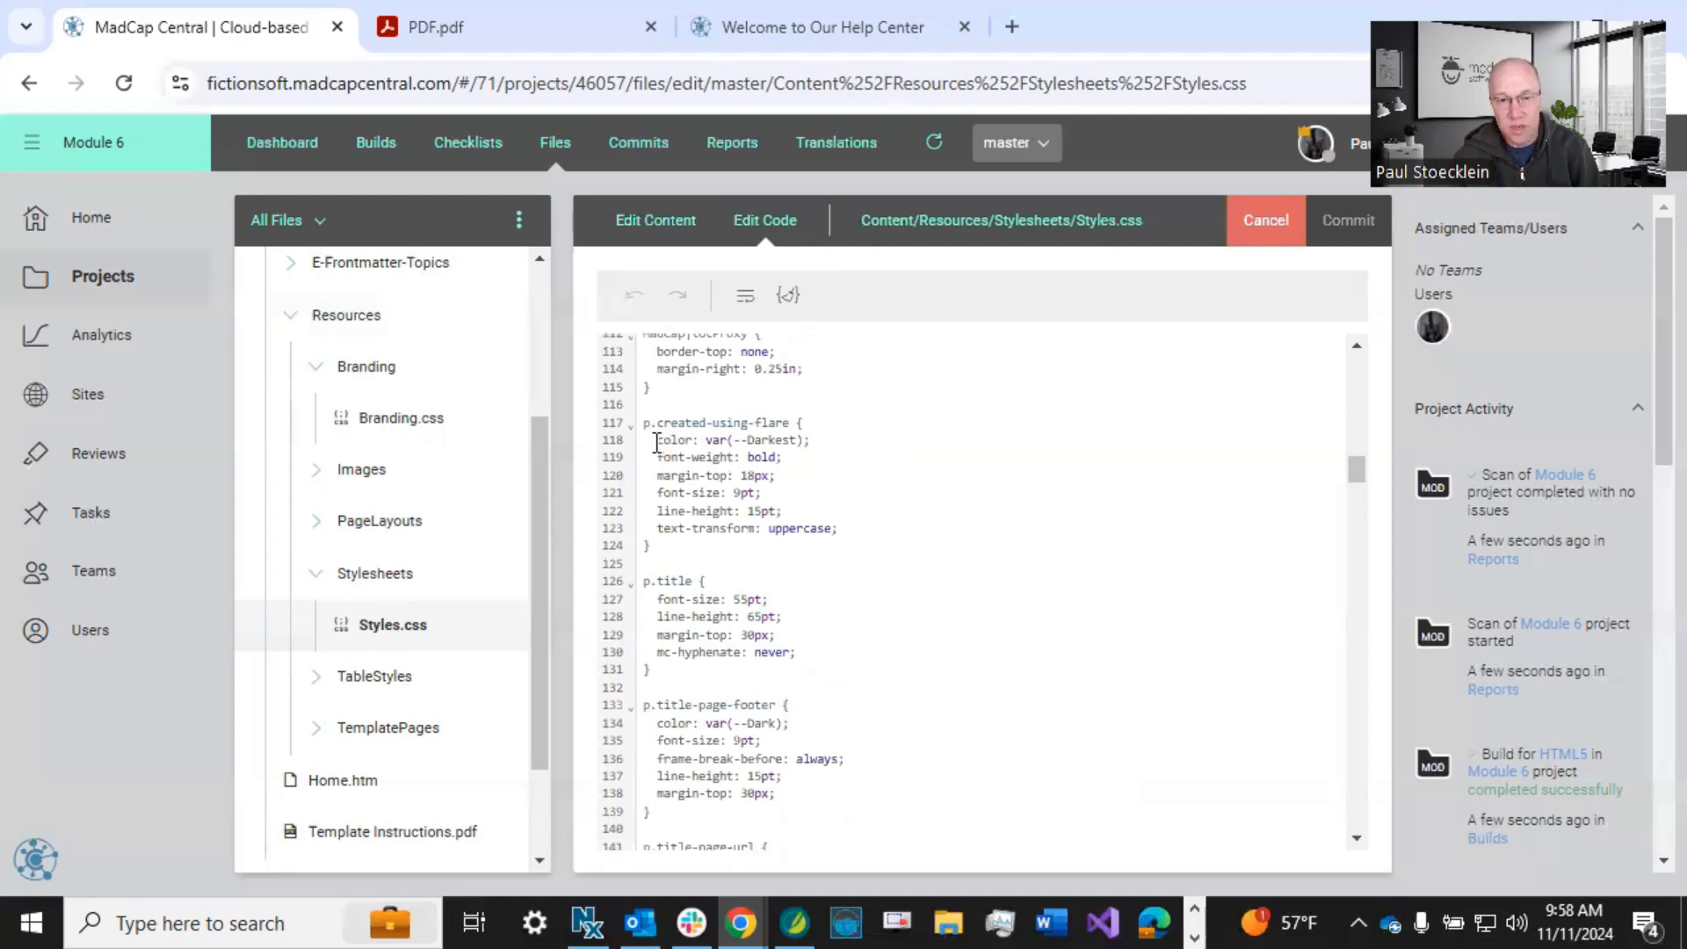
pyautogui.moveTo(656, 442); pyautogui.dragTo(818, 446)
pyautogui.hotkey('ctrl', 'c')
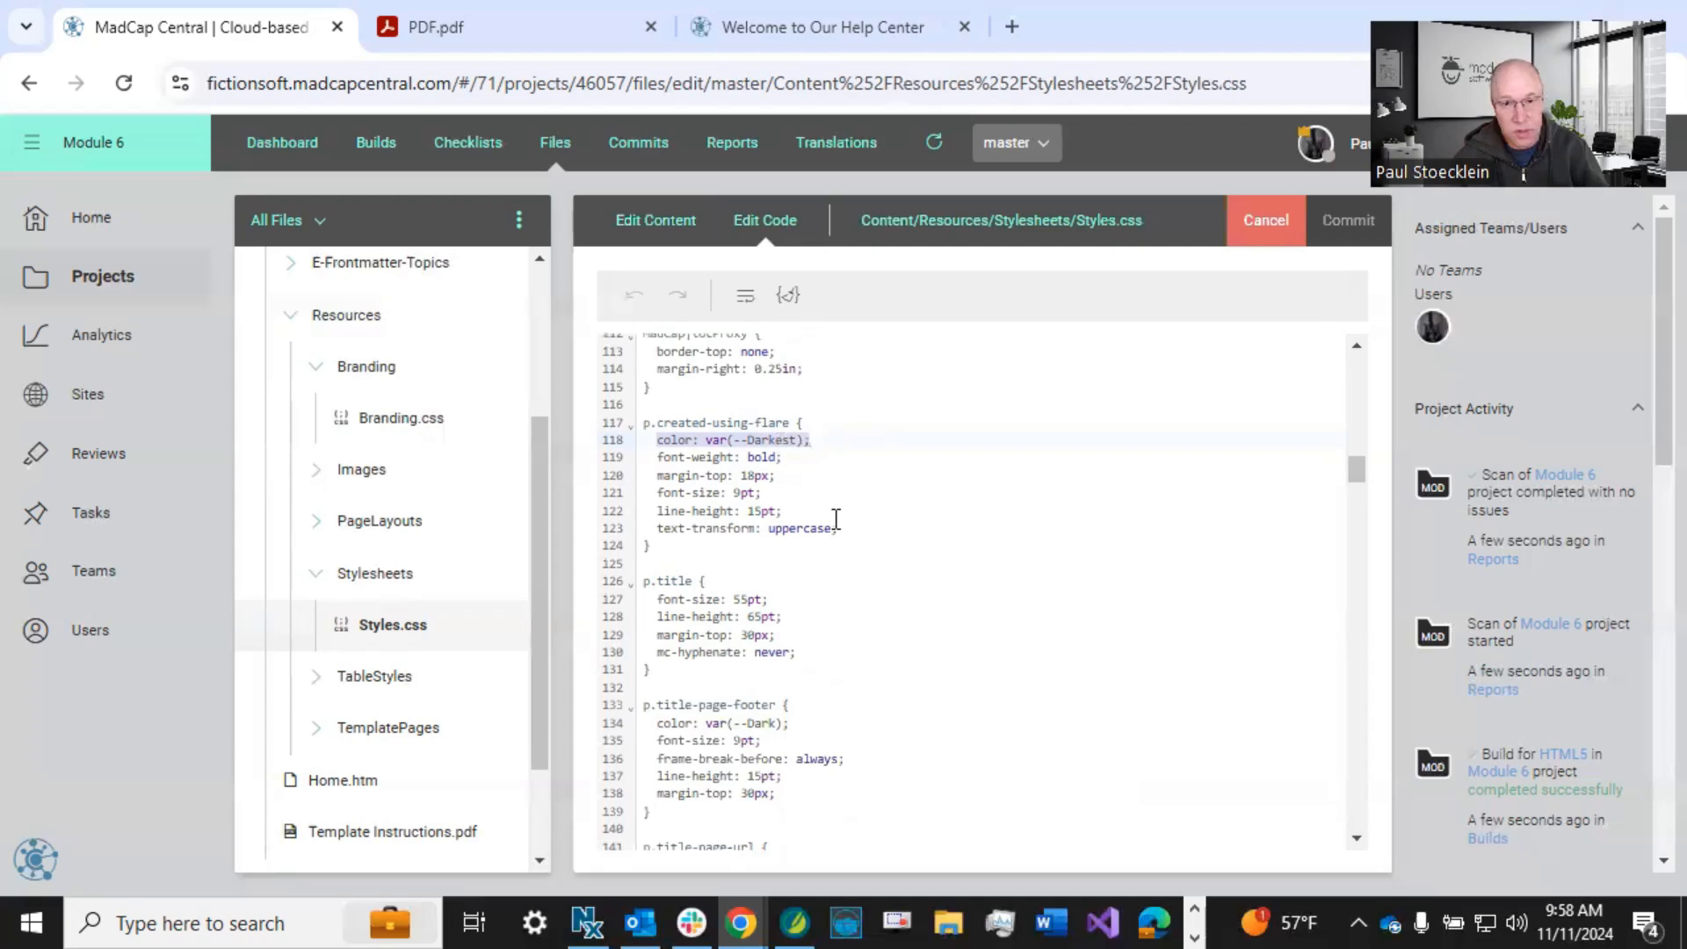
pyautogui.click(737, 578)
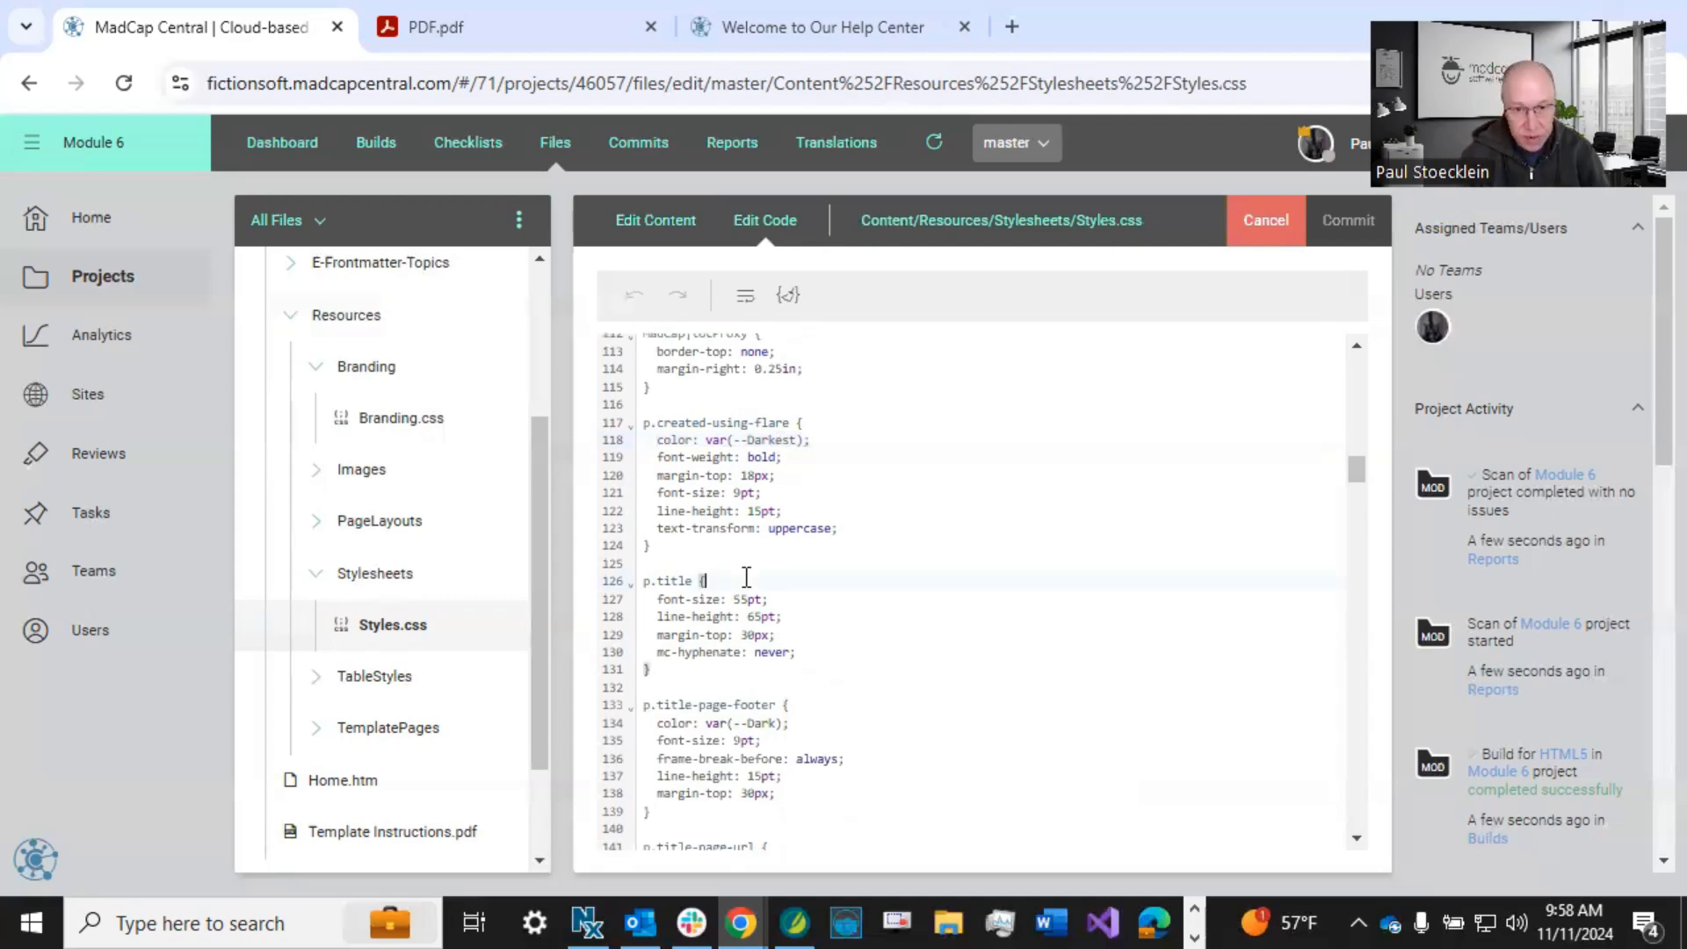
pyautogui.press('Return')
pyautogui.hotkey('ctrl', 'v')
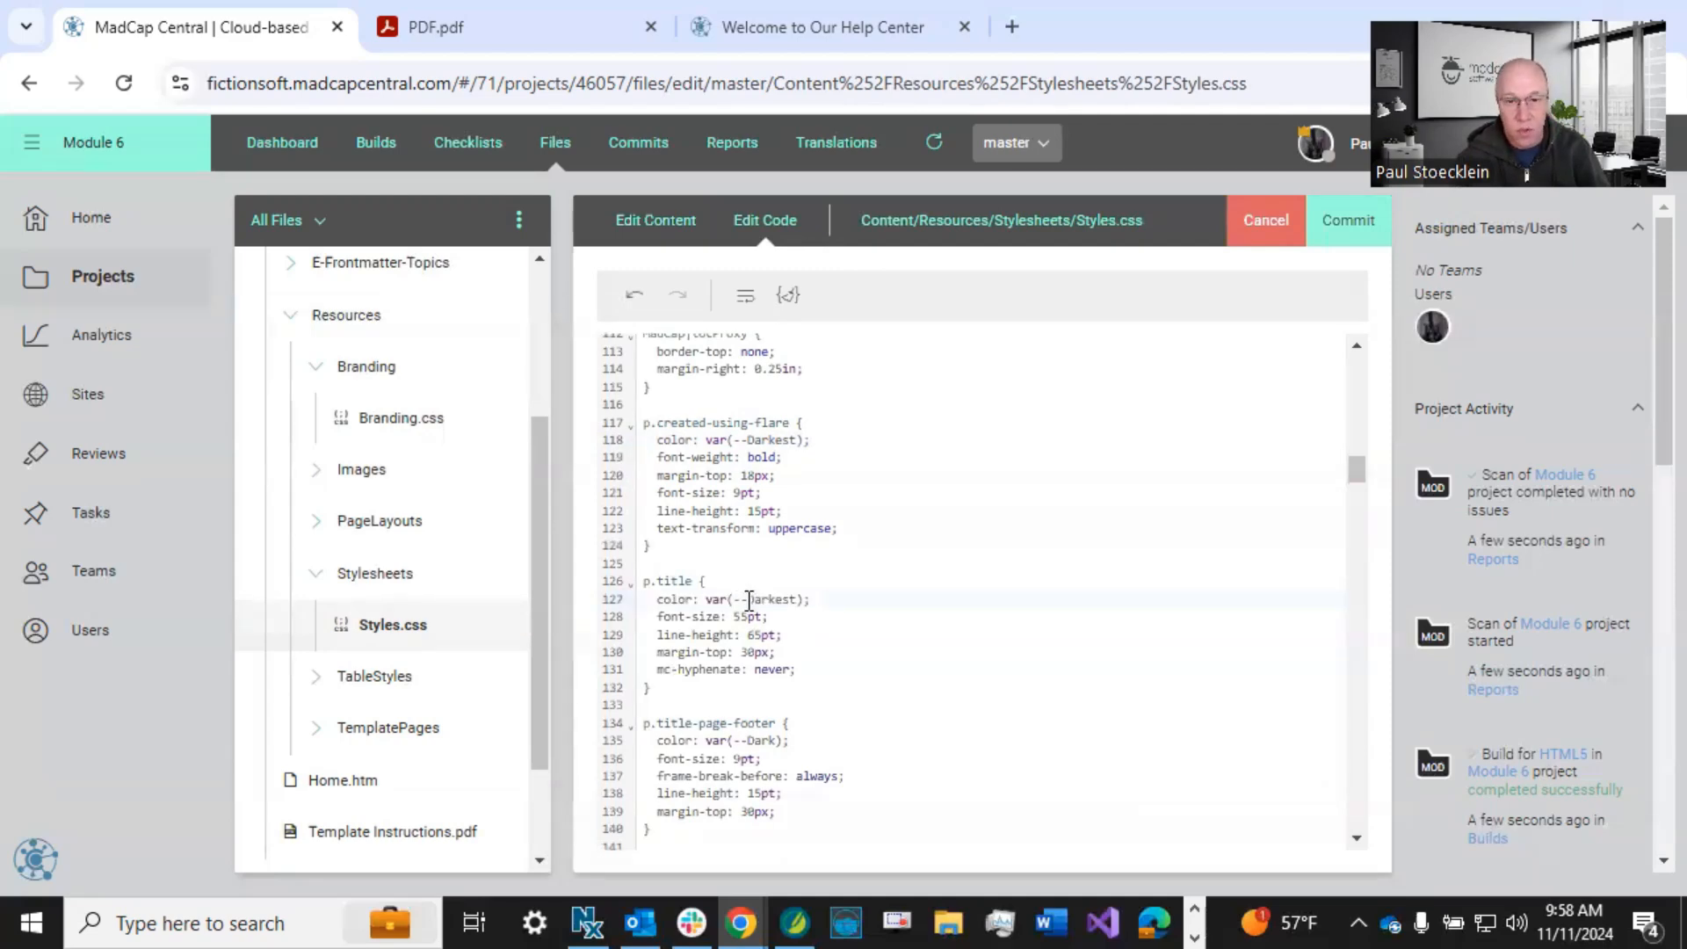
# - Change the variable in the p.title color declaration to --Third-Color
pyautogui.moveTo(749, 600); pyautogui.dragTo(793, 601)
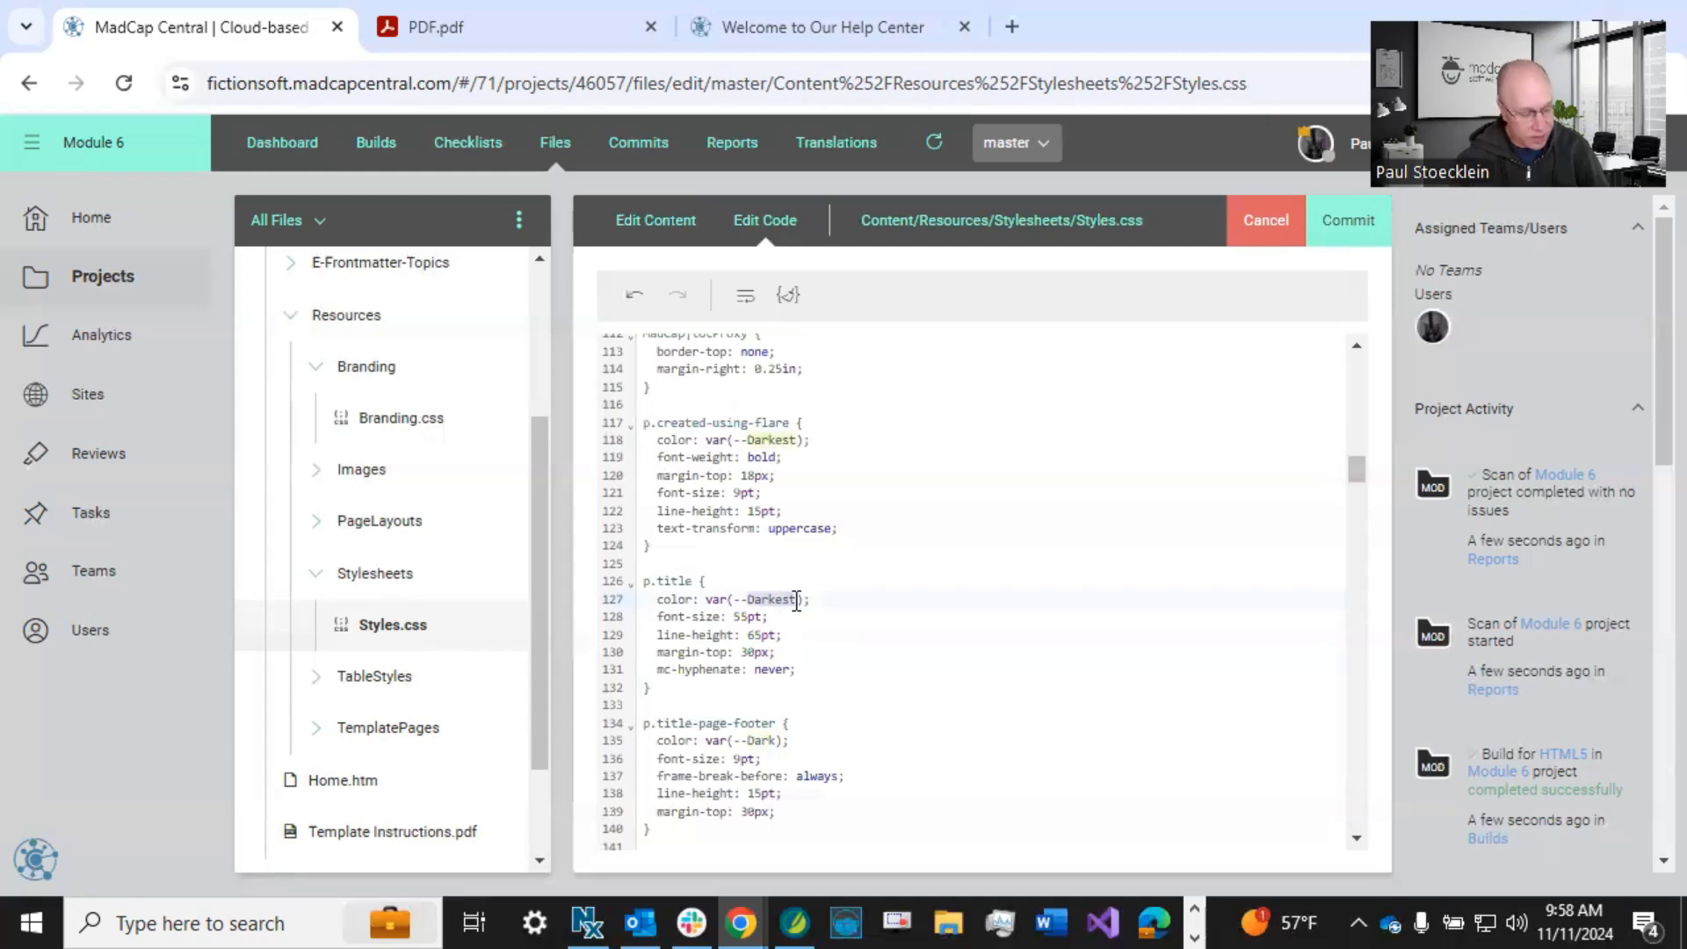
pyautogui.write('Thhir')
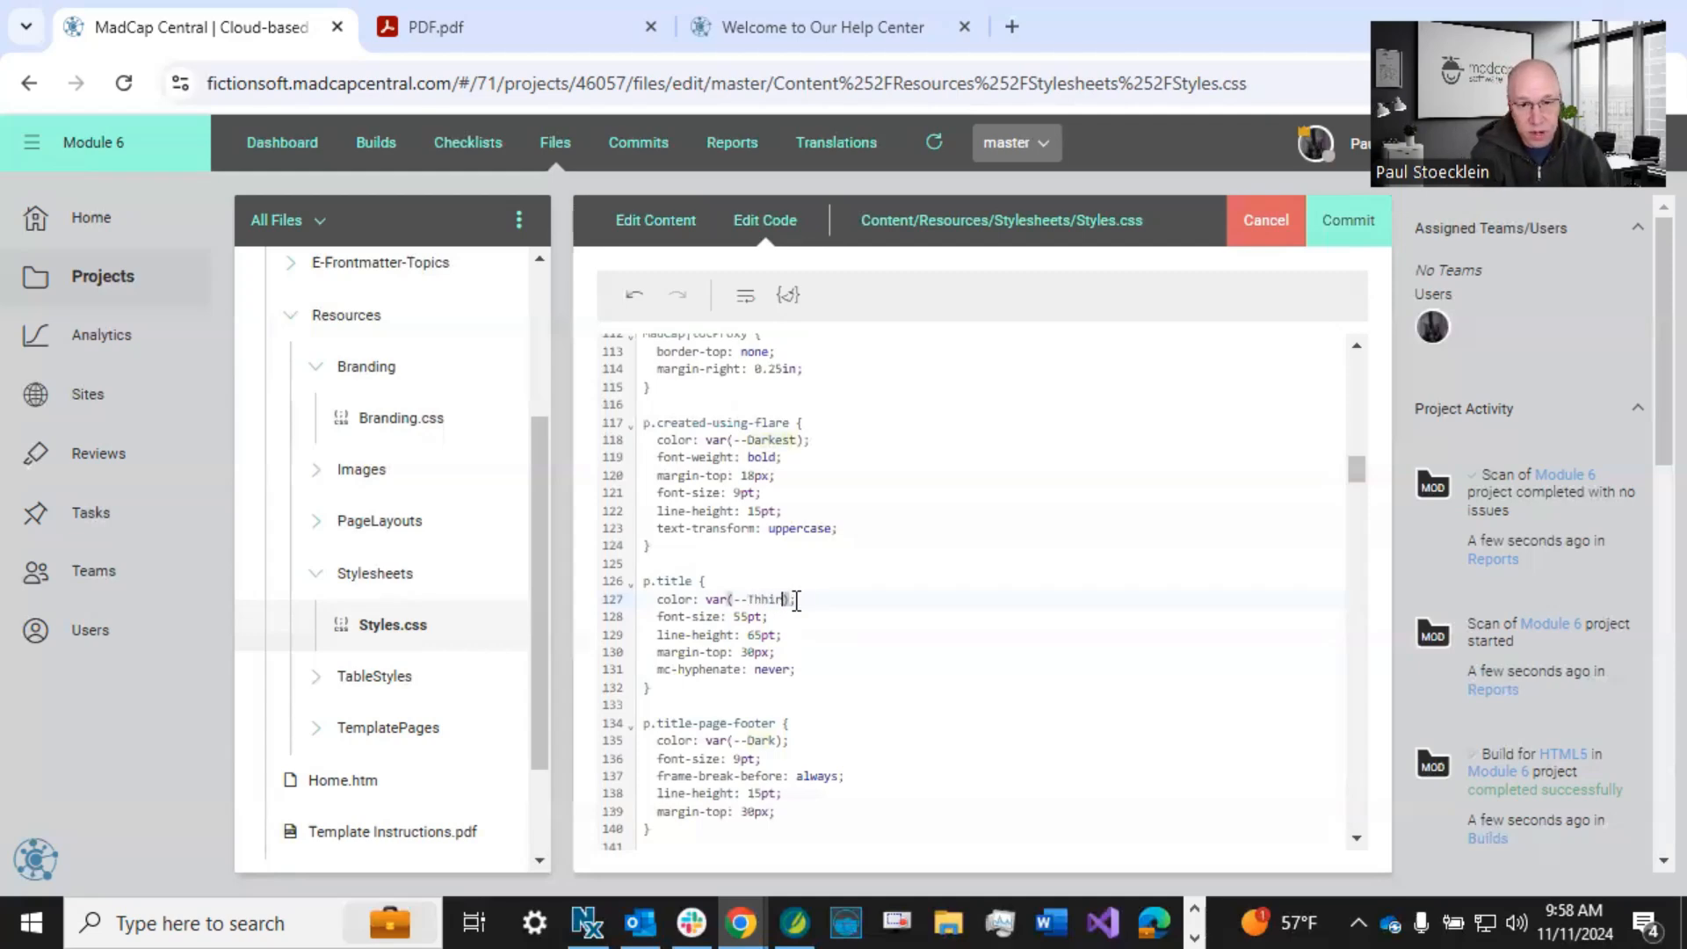
pyautogui.press('BackSpace')
pyautogui.press('BackSpace')
pyautogui.write('ird-Color')
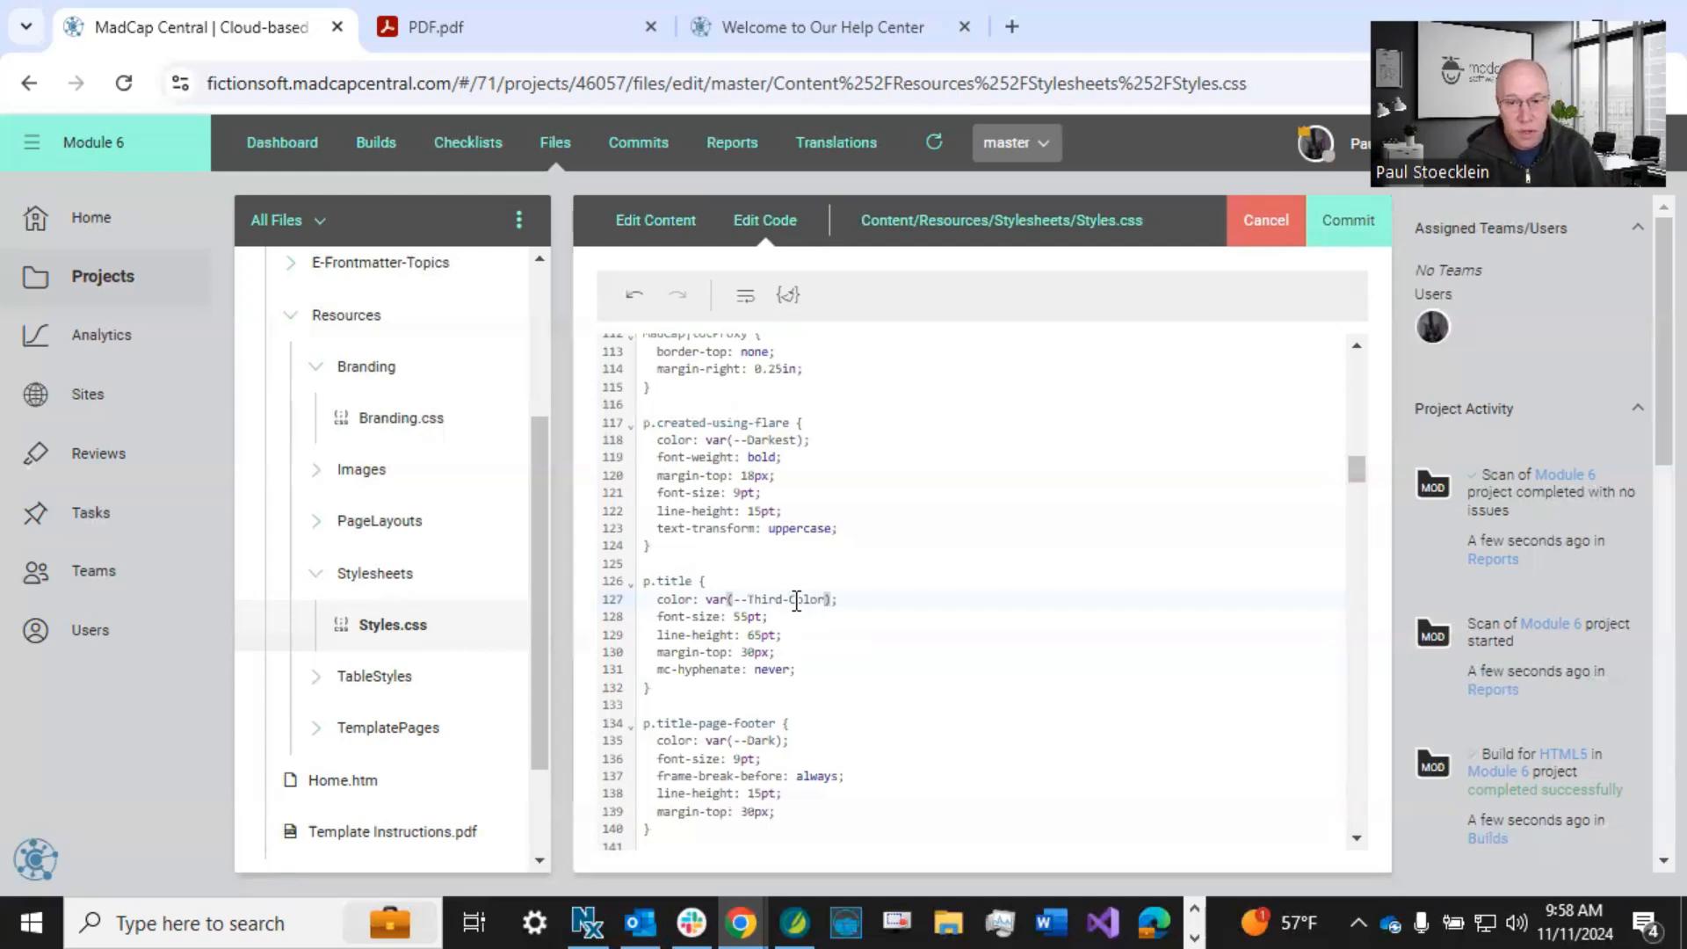
# - Change the variable in the h1 color declaration under Headings to --Third-Color
pyautogui.click(796, 620)
pyautogui.moveTo(659, 601); pyautogui.dragTo(837, 606)
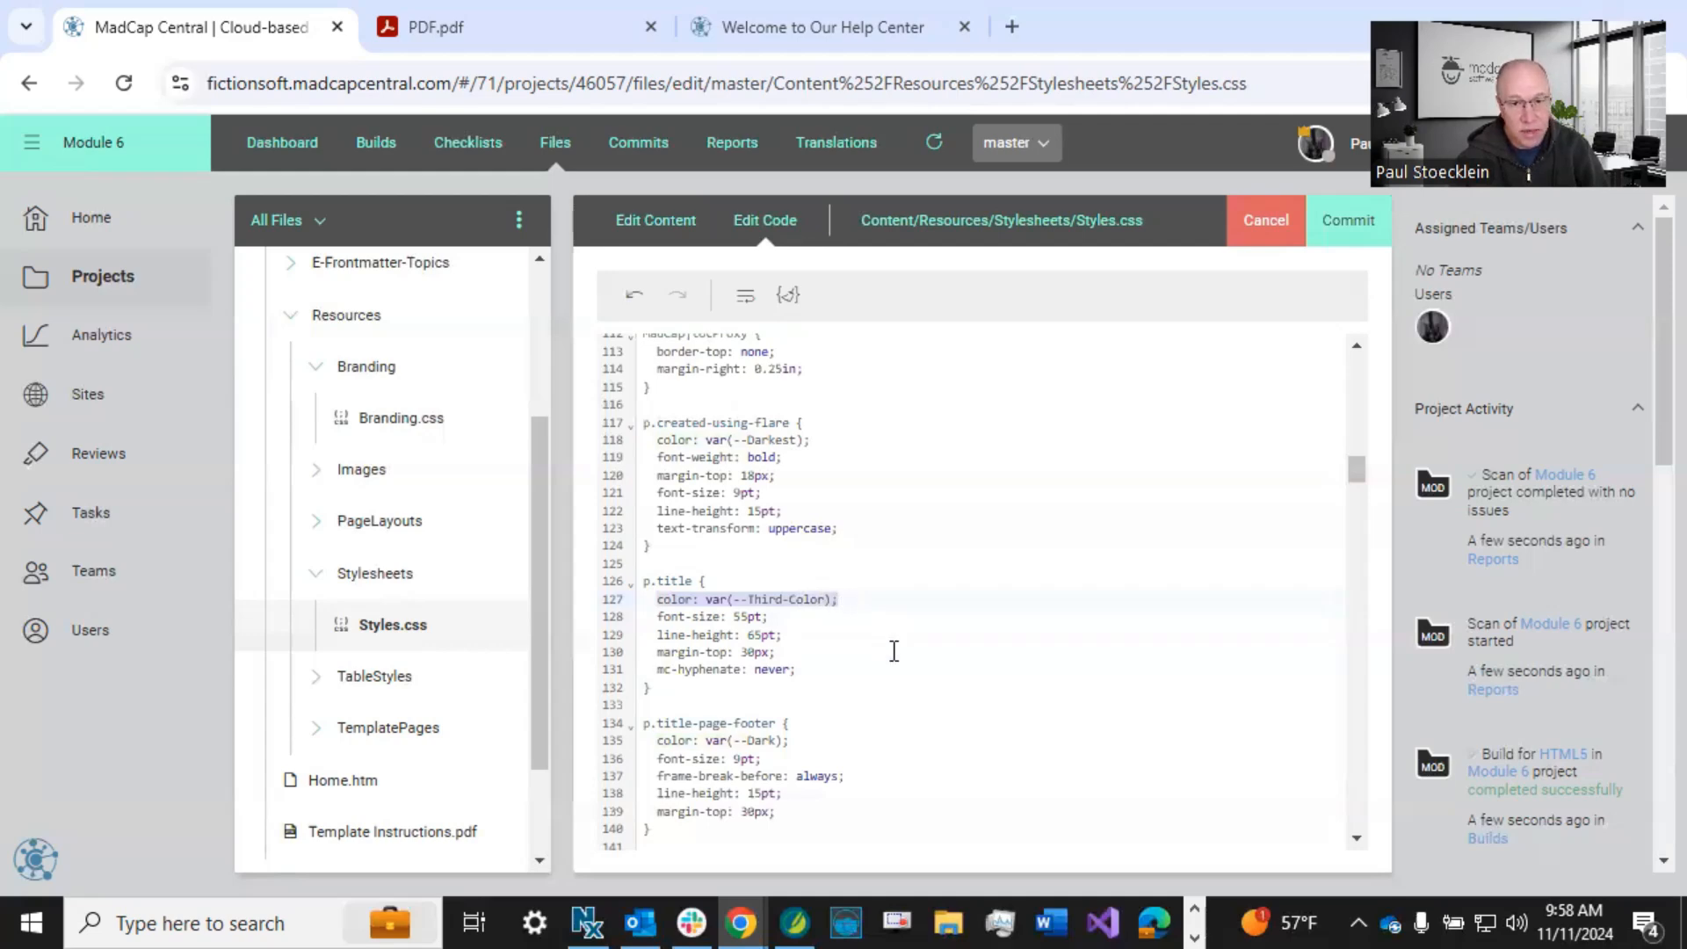
pyautogui.scroll(-10, 894, 650)
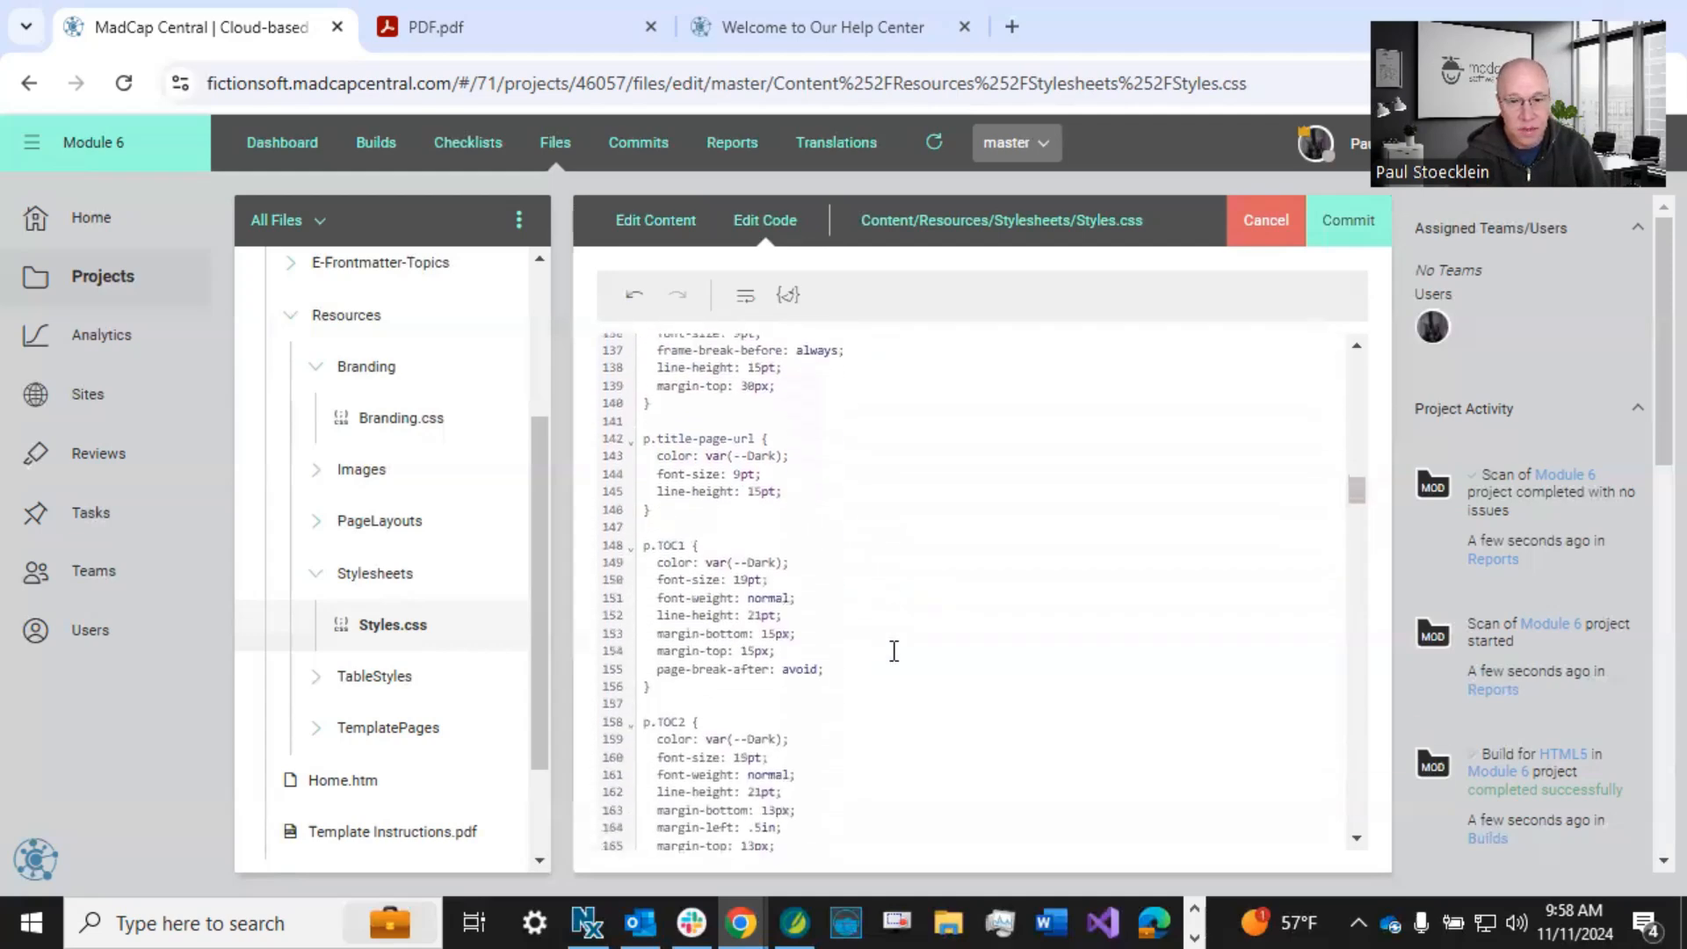
pyautogui.scroll(-3, 894, 650)
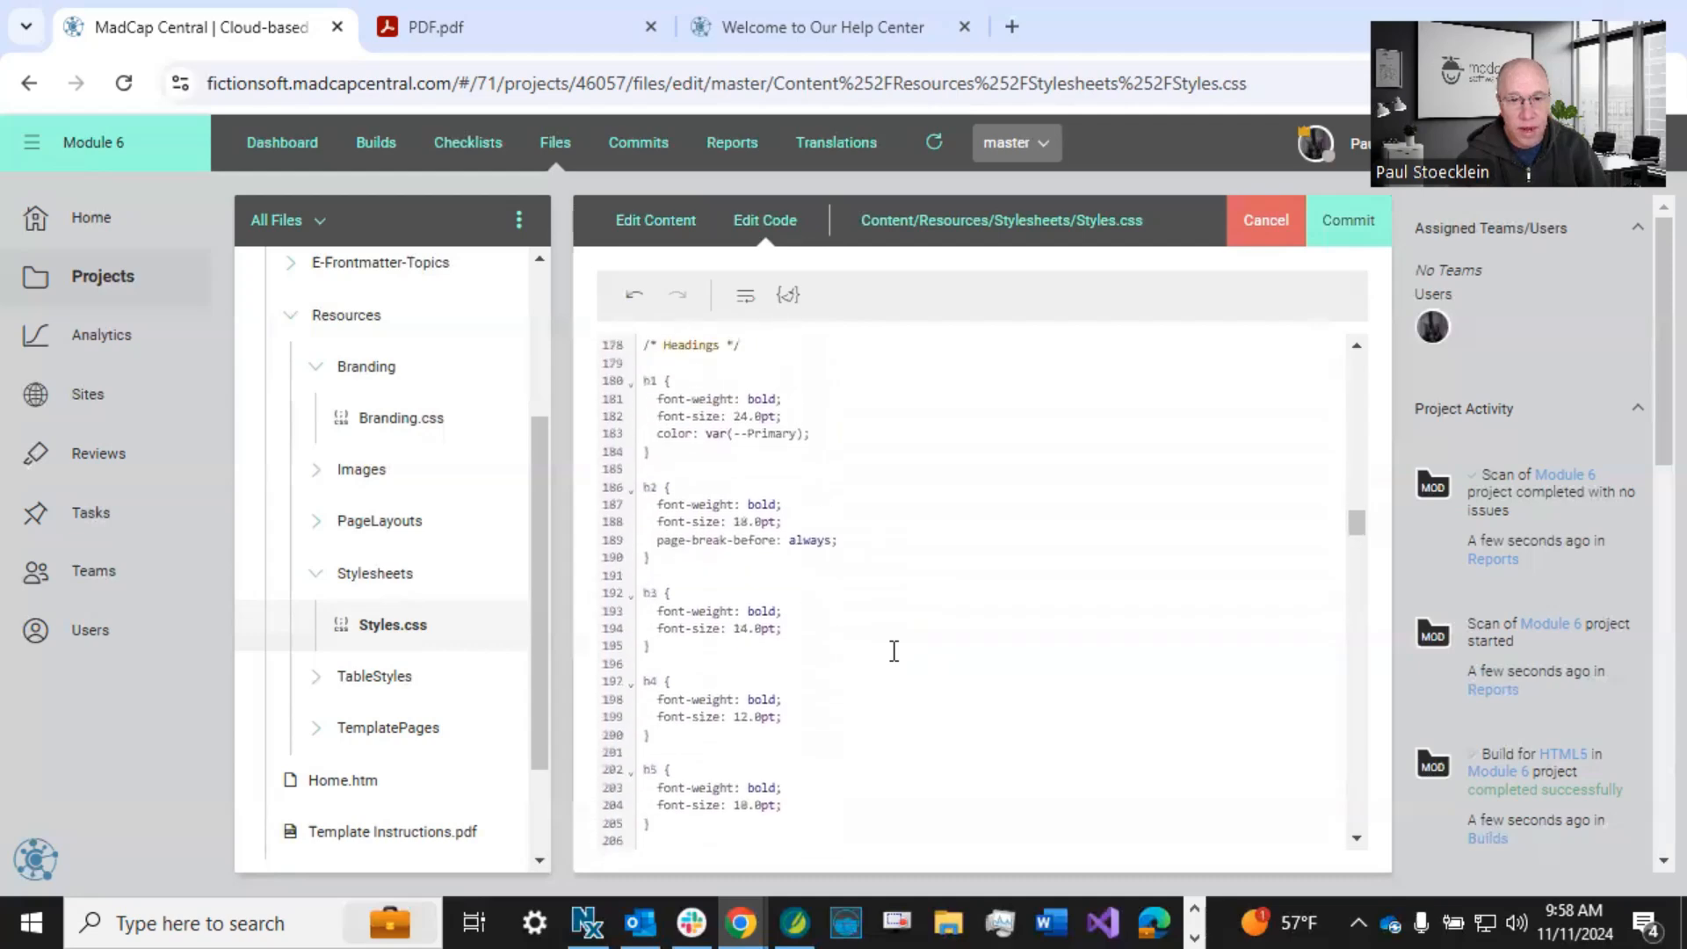
pyautogui.scroll(2, 879, 615)
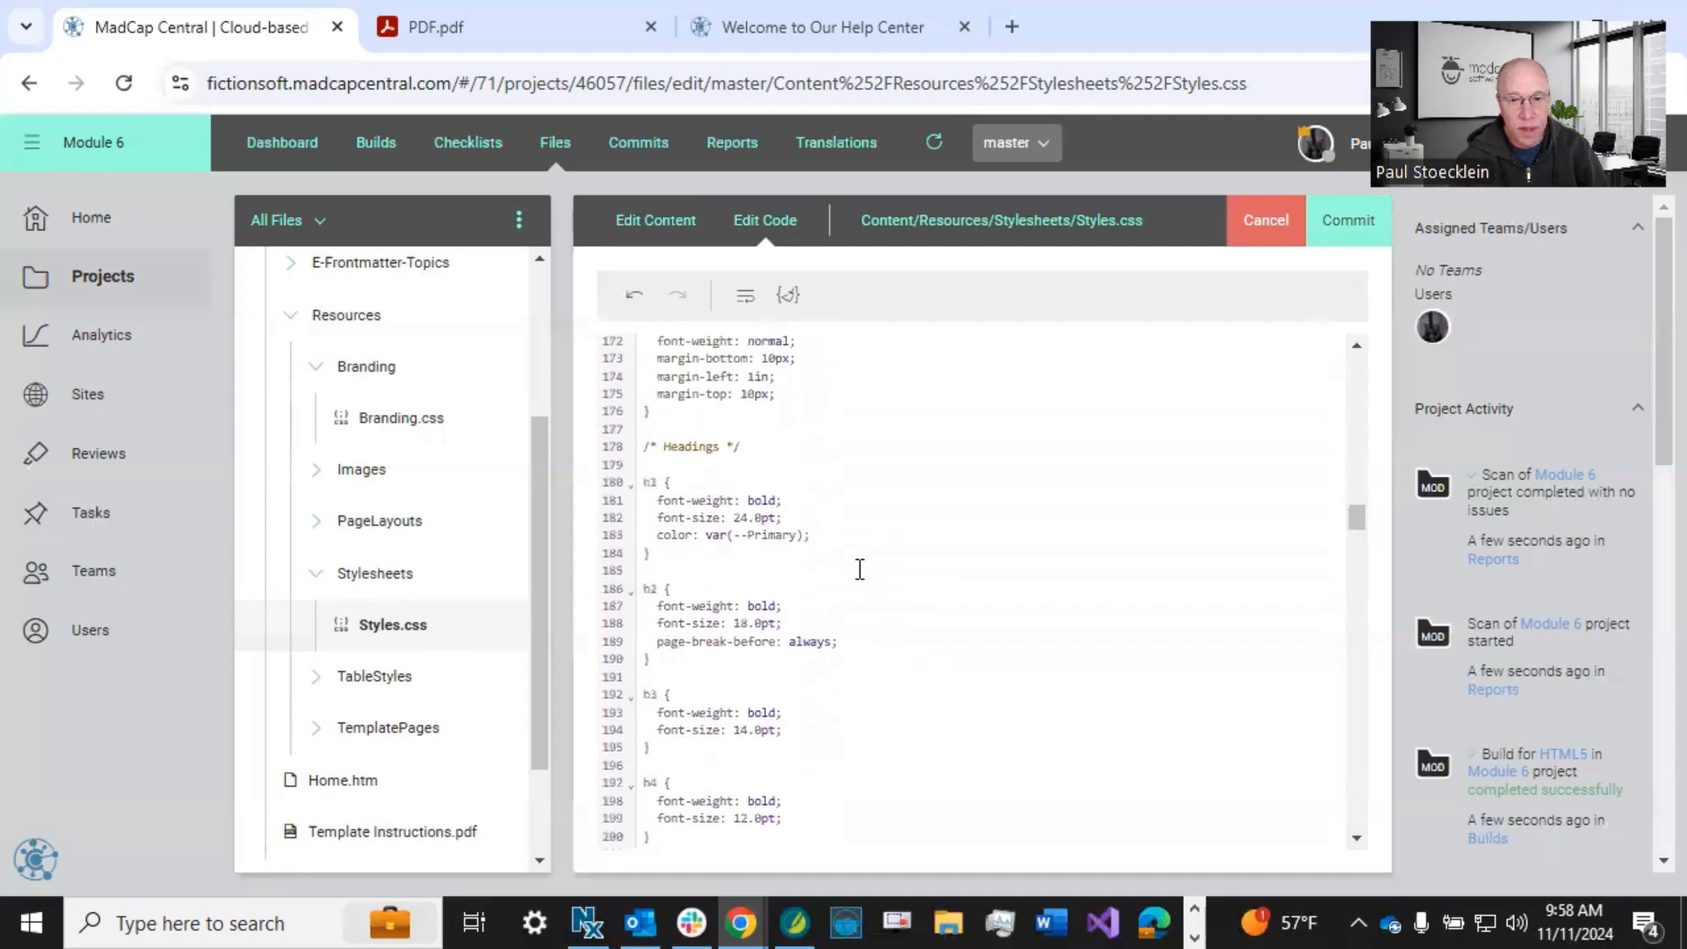
pyautogui.doubleClick(770, 536)
pyautogui.click(755, 536)
pyautogui.moveTo(749, 536); pyautogui.dragTo(798, 538)
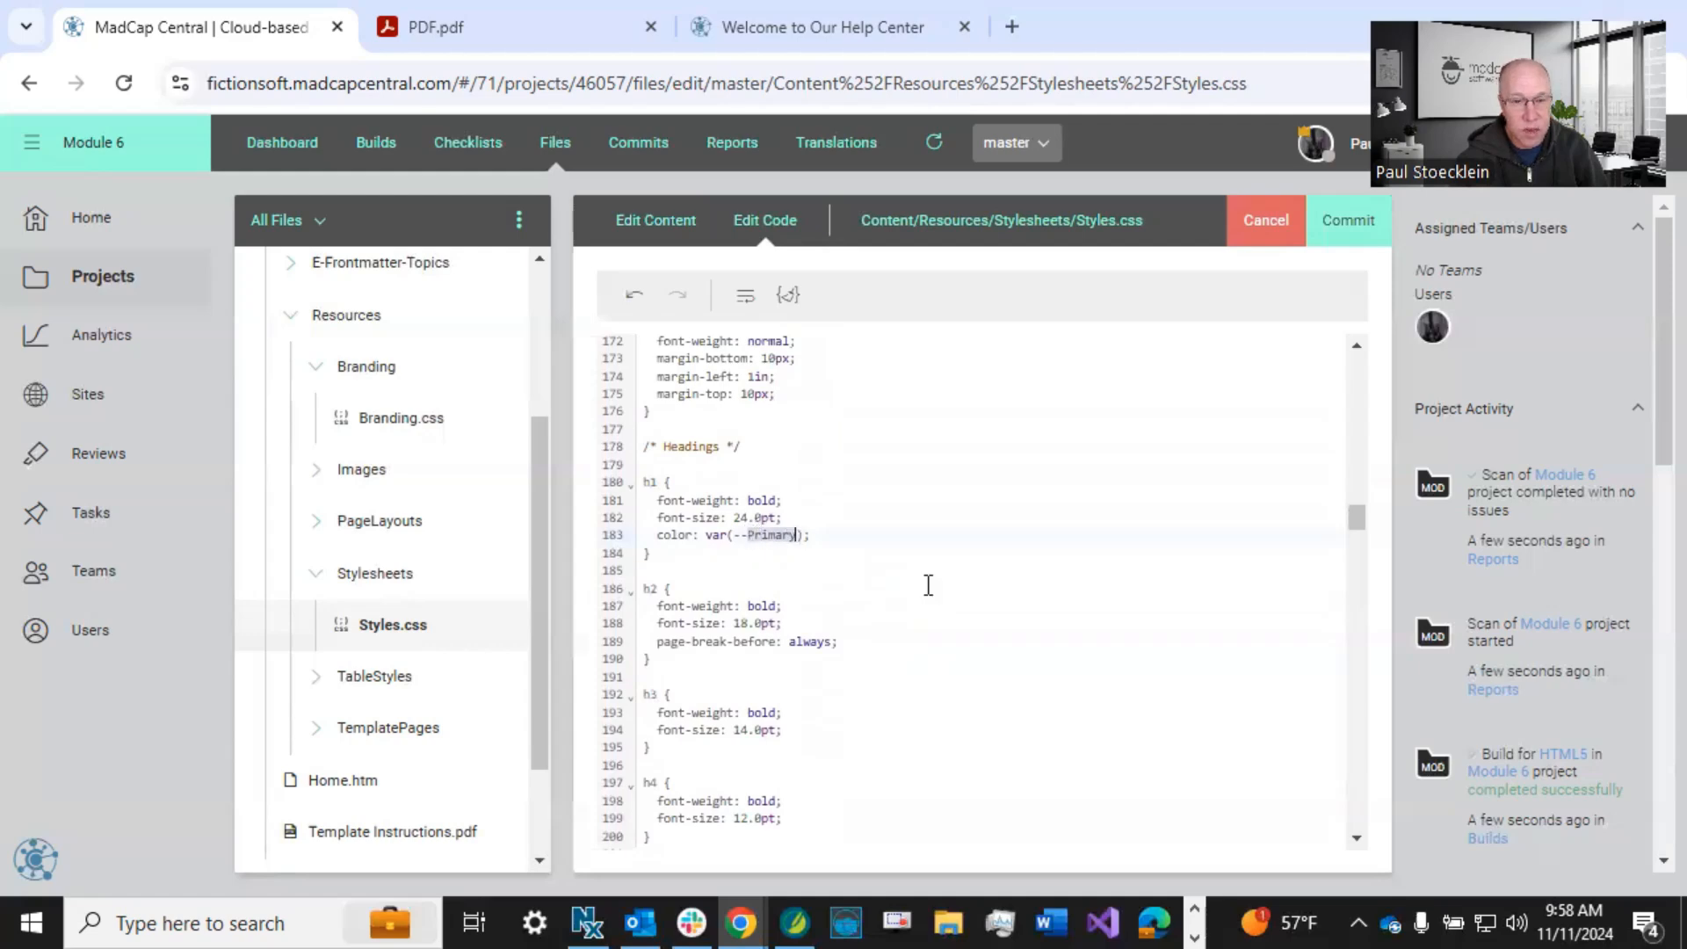
pyautogui.write('Thir')
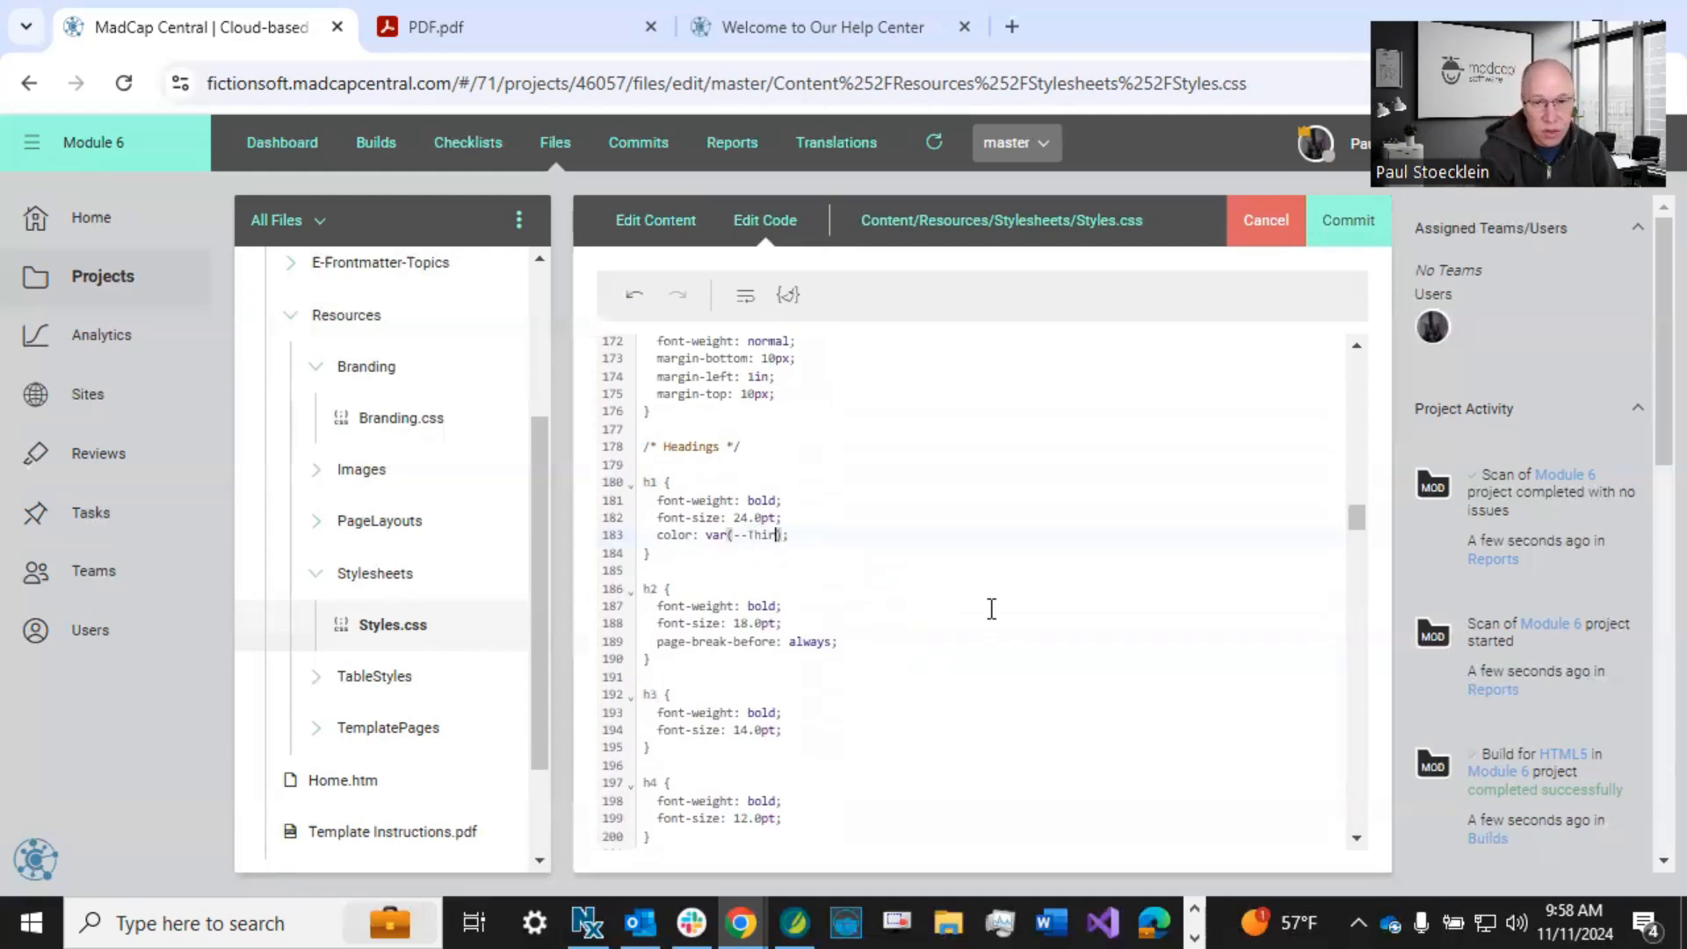
pyautogui.write('d-Color')
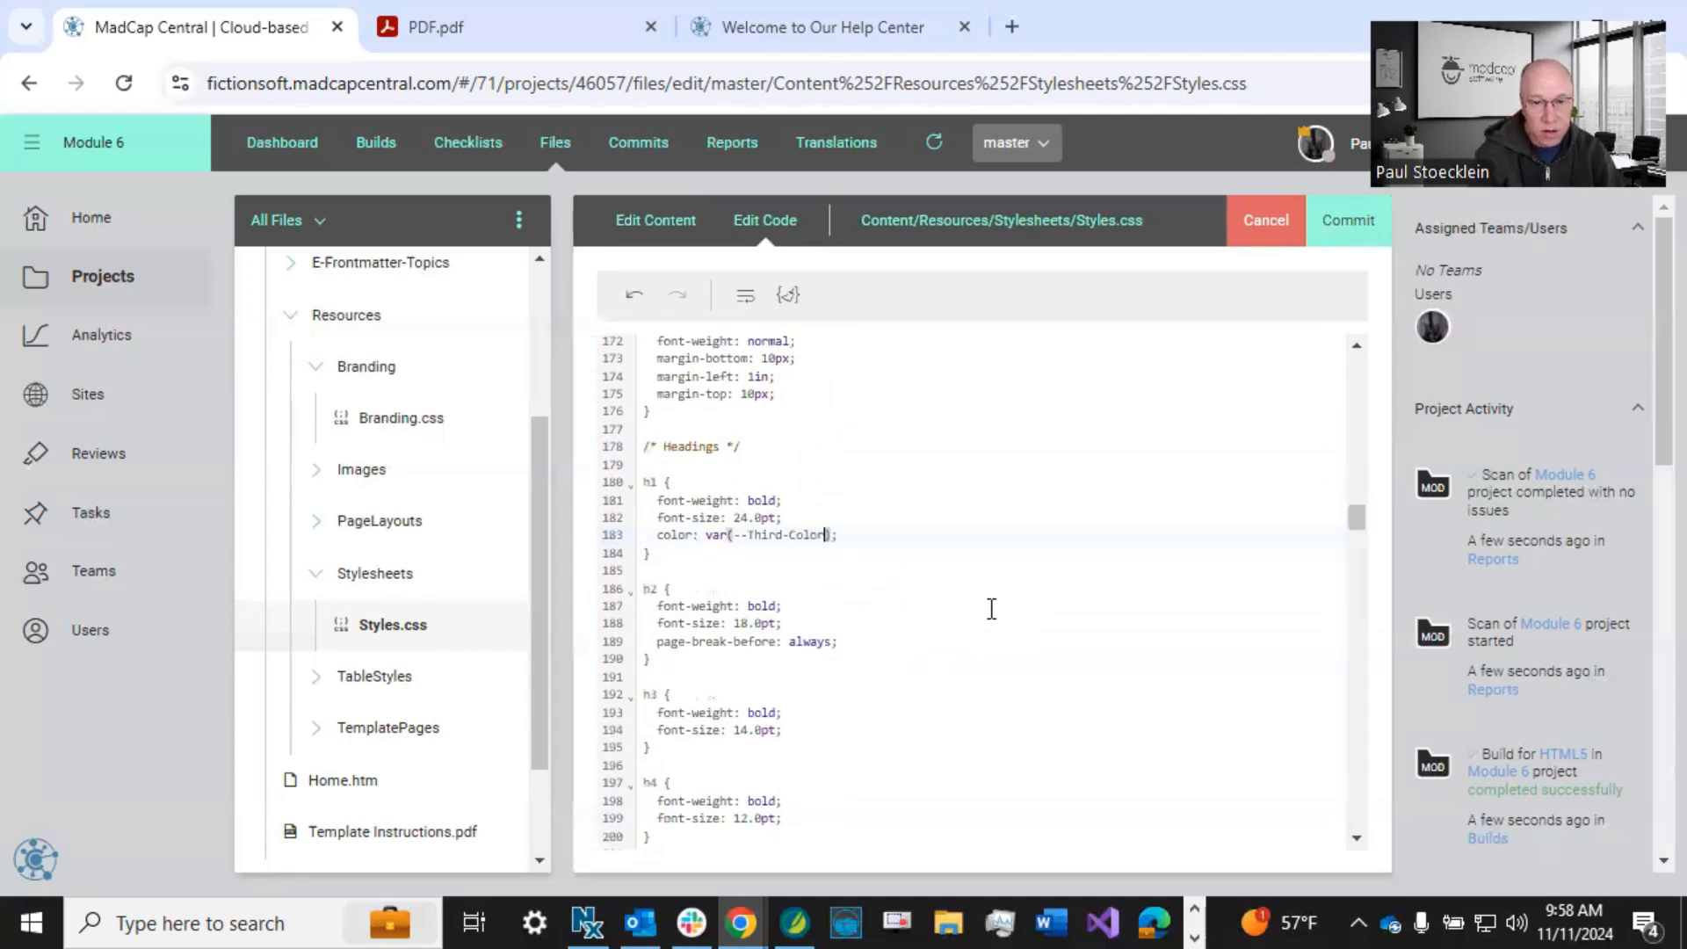
pyautogui.click(910, 533)
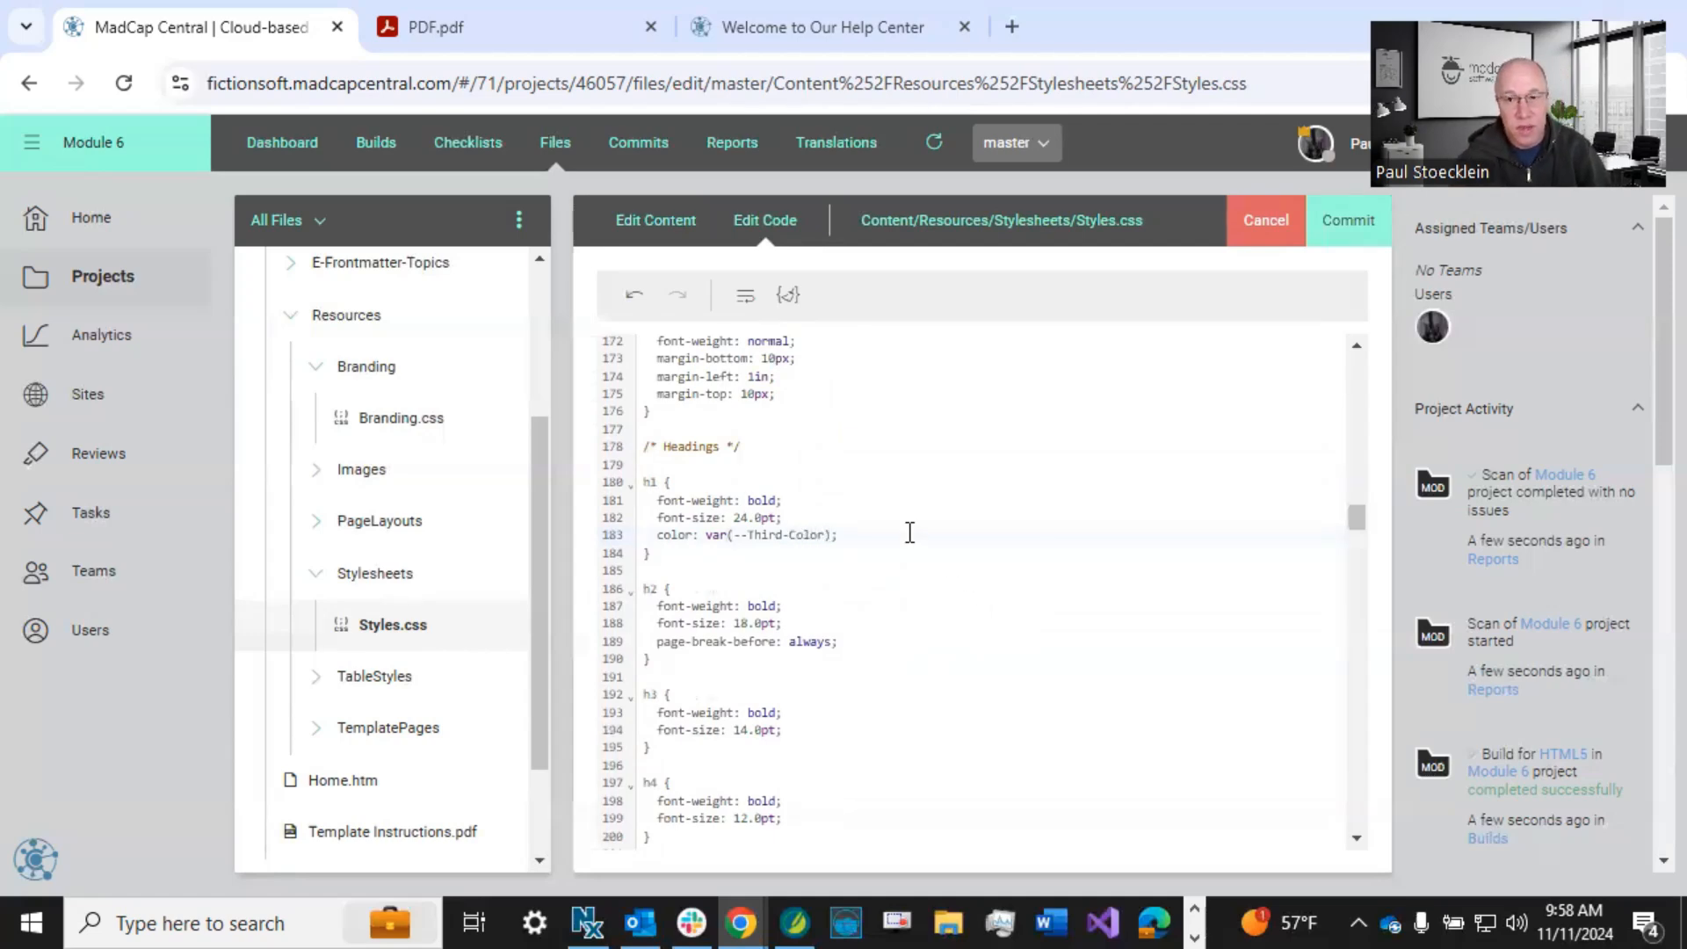
# - Commit the Styles.css changes with the message "Associated styles with new custom branding property"
pyautogui.click(1347, 220)
pyautogui.write('Associated styles with new custom branding property')
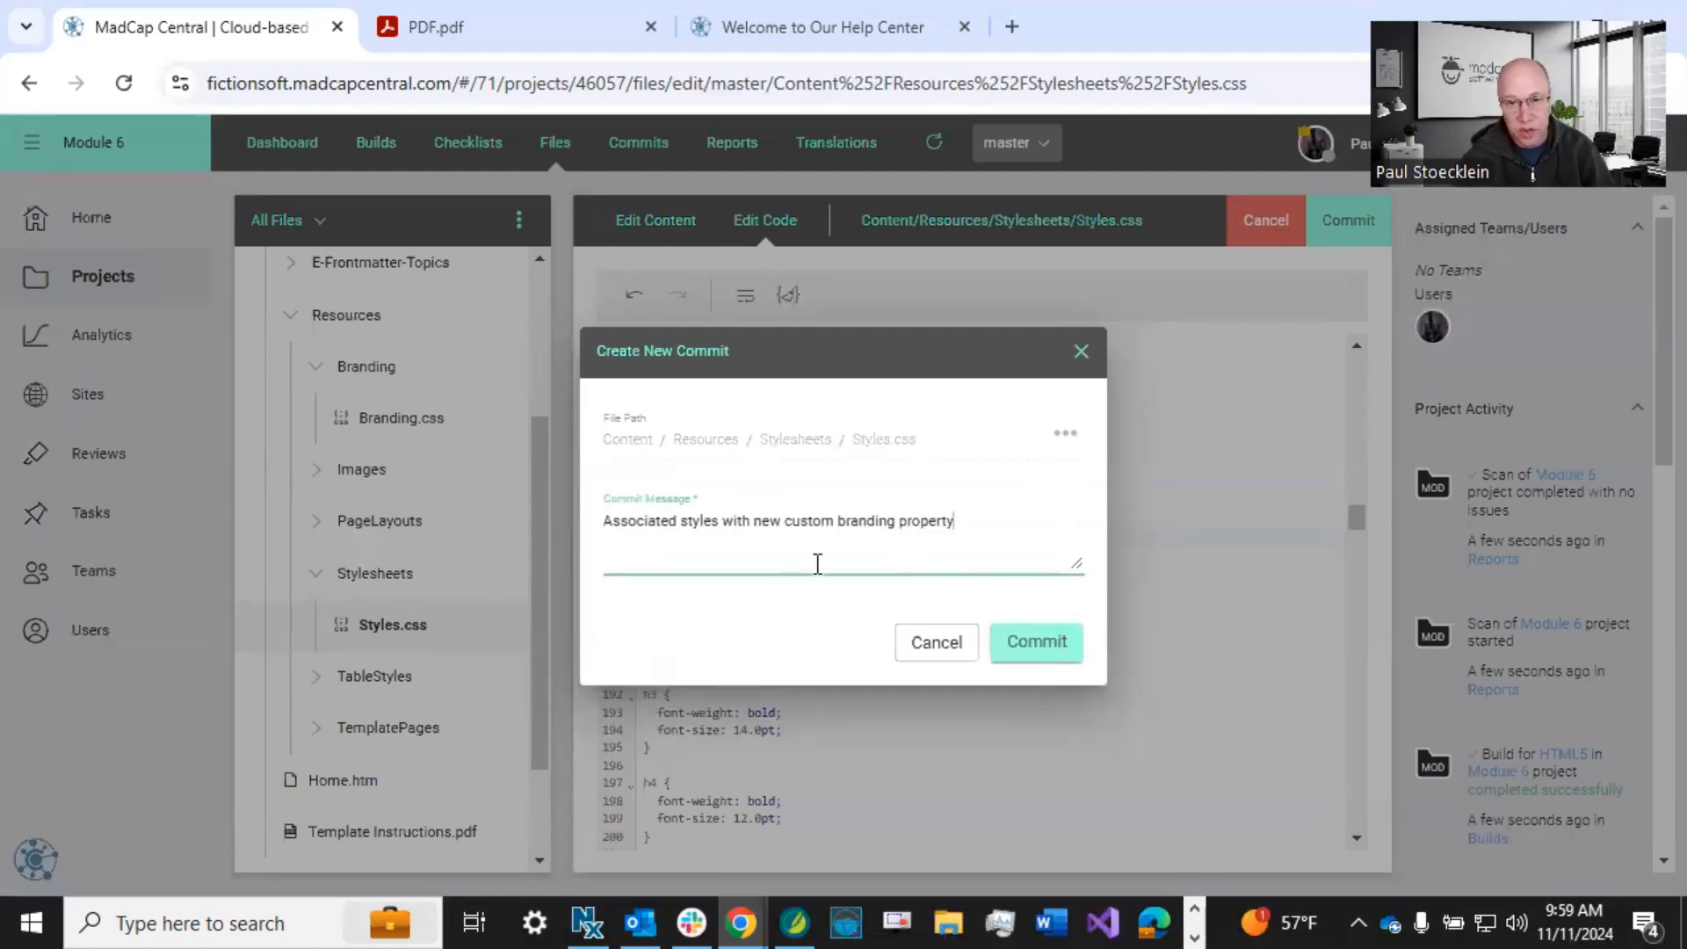
pyautogui.click(1039, 645)
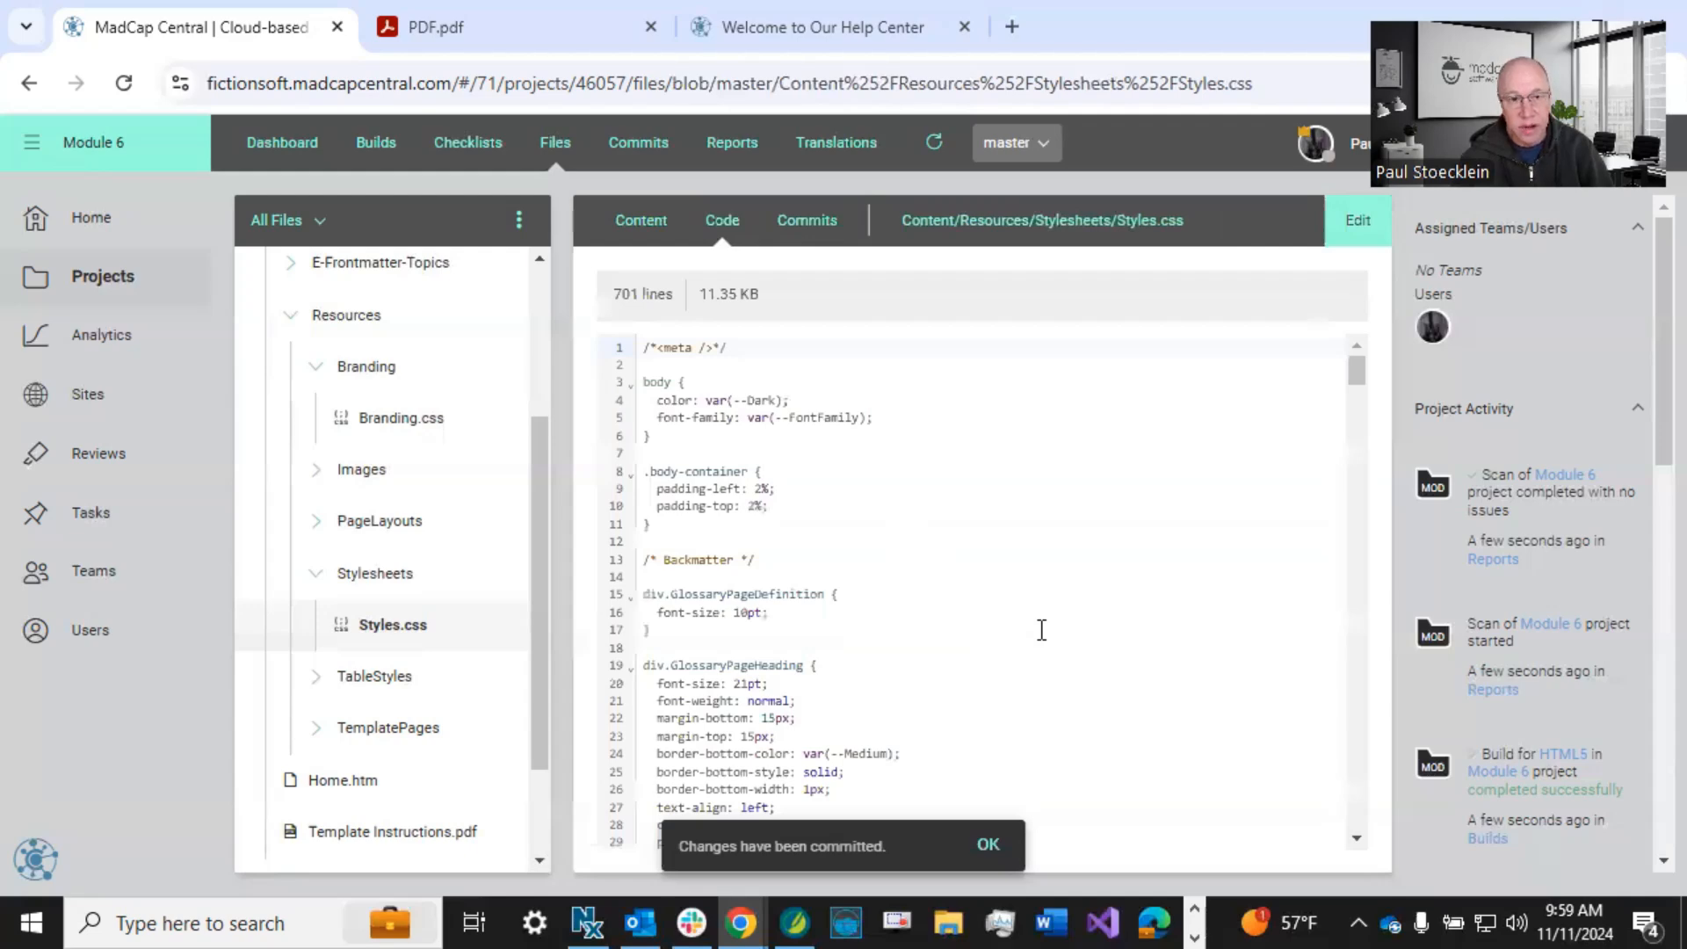
# - Open the content view of Branding.css and examine the Third-Color property and the Product User Guide cover in the preview
pyautogui.click(408, 420)
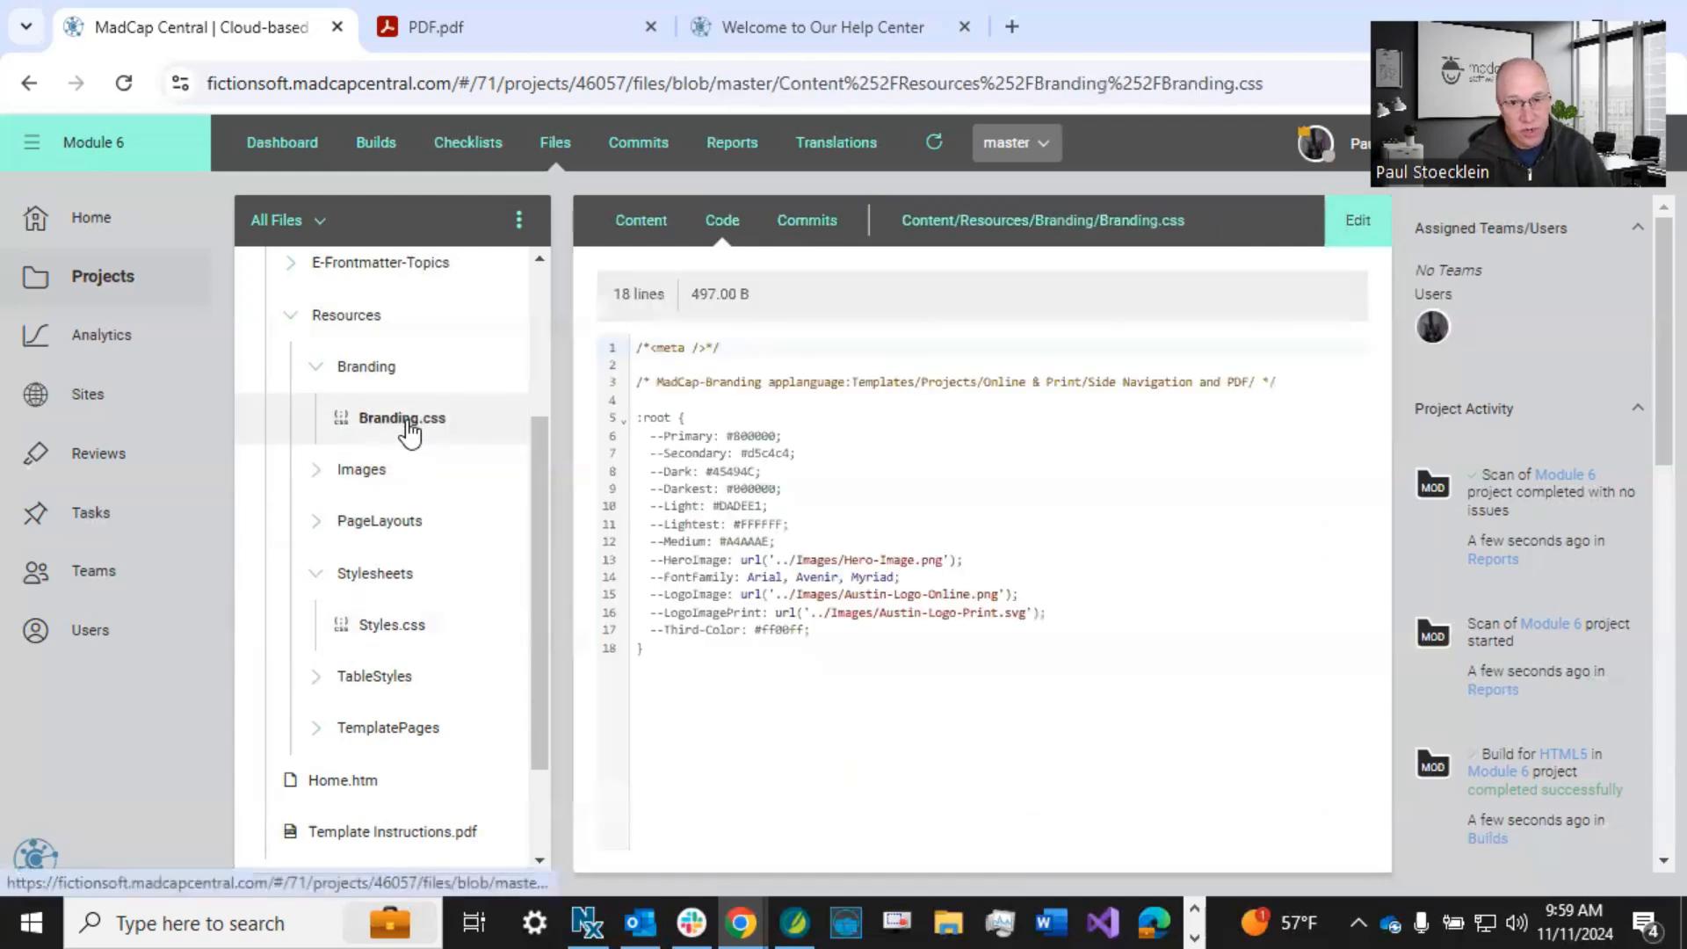
pyautogui.click(635, 228)
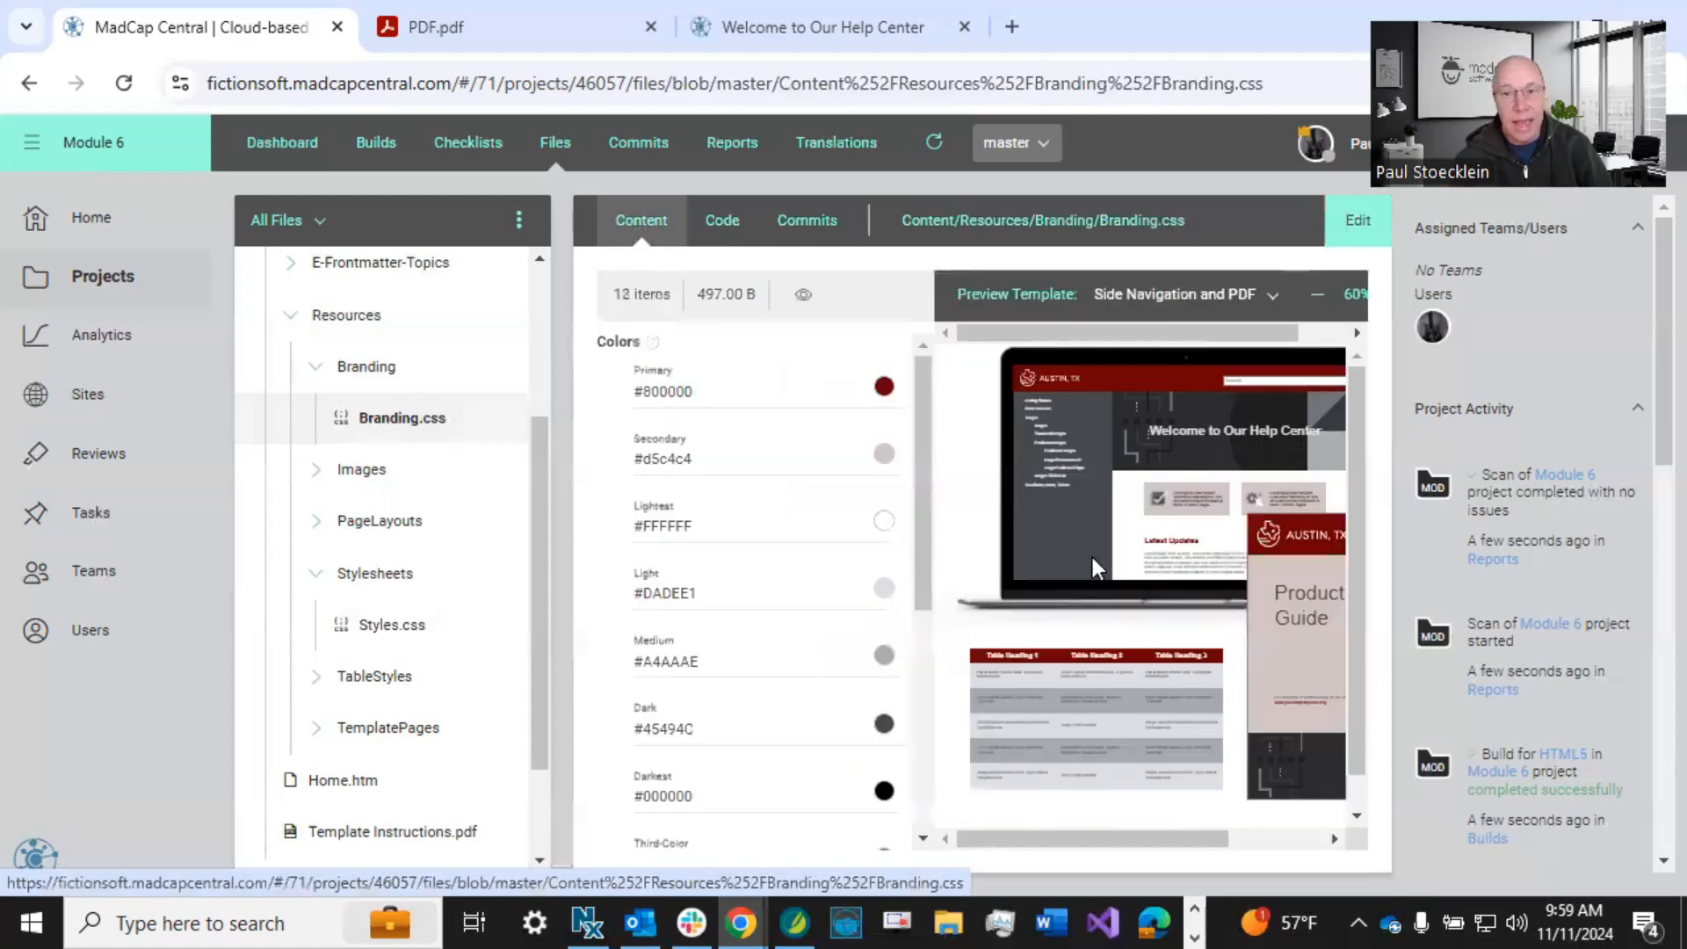
pyautogui.scroll(-2, 872, 672)
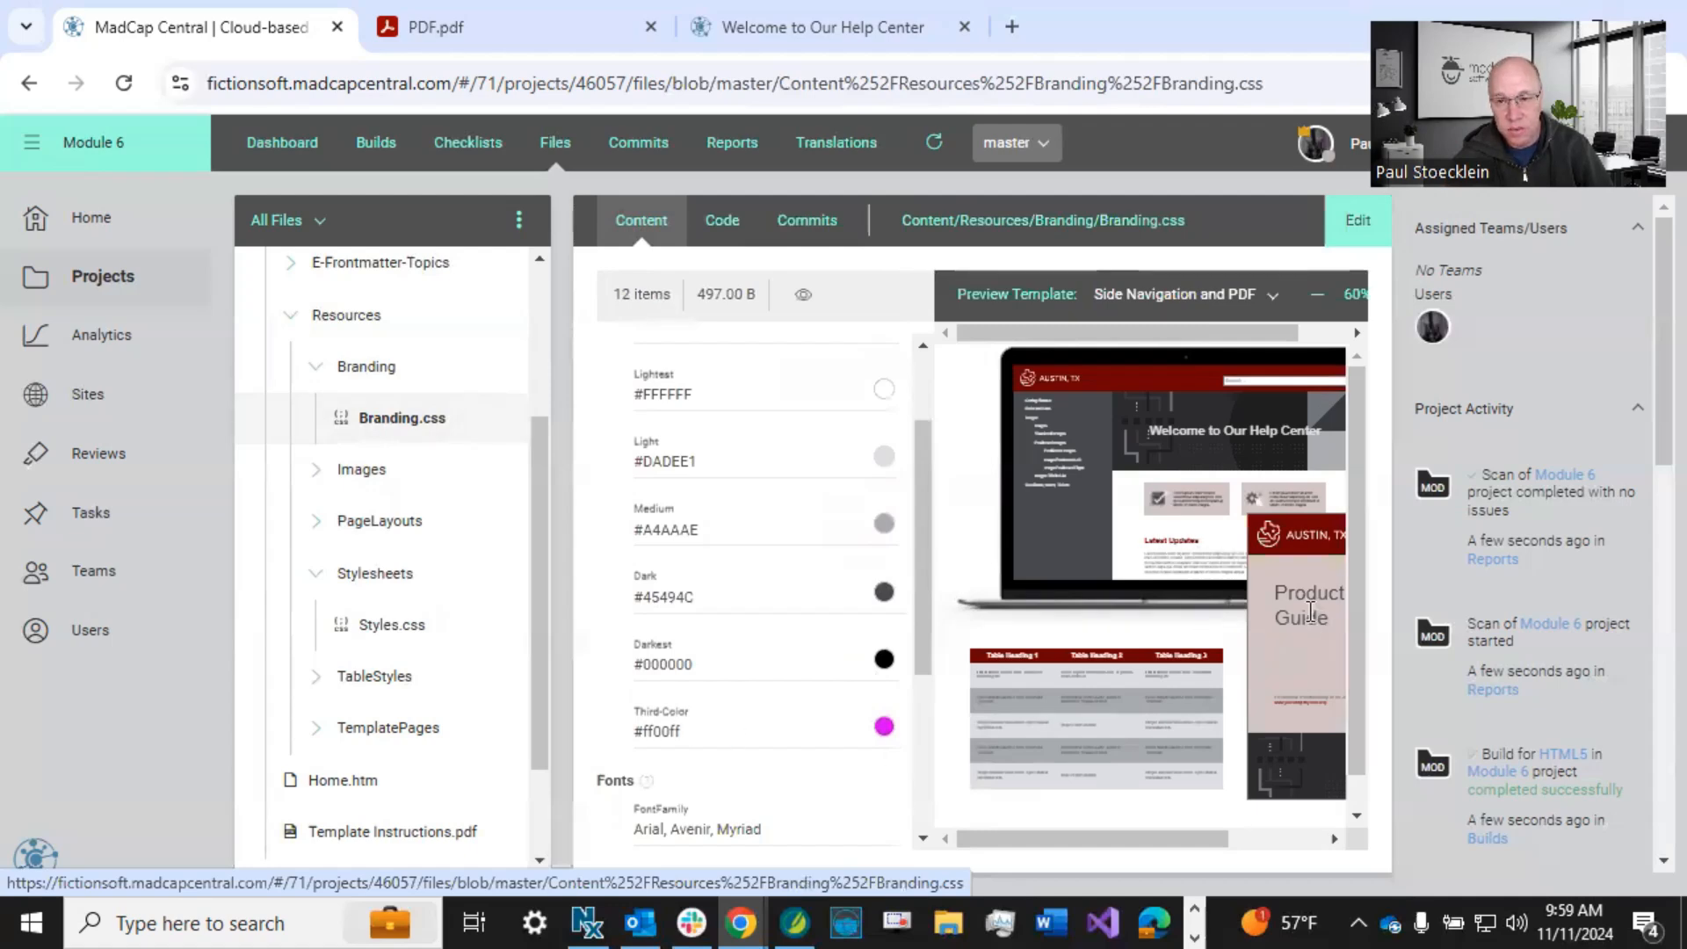
pyautogui.moveTo(1095, 848); pyautogui.dragTo(1184, 847)
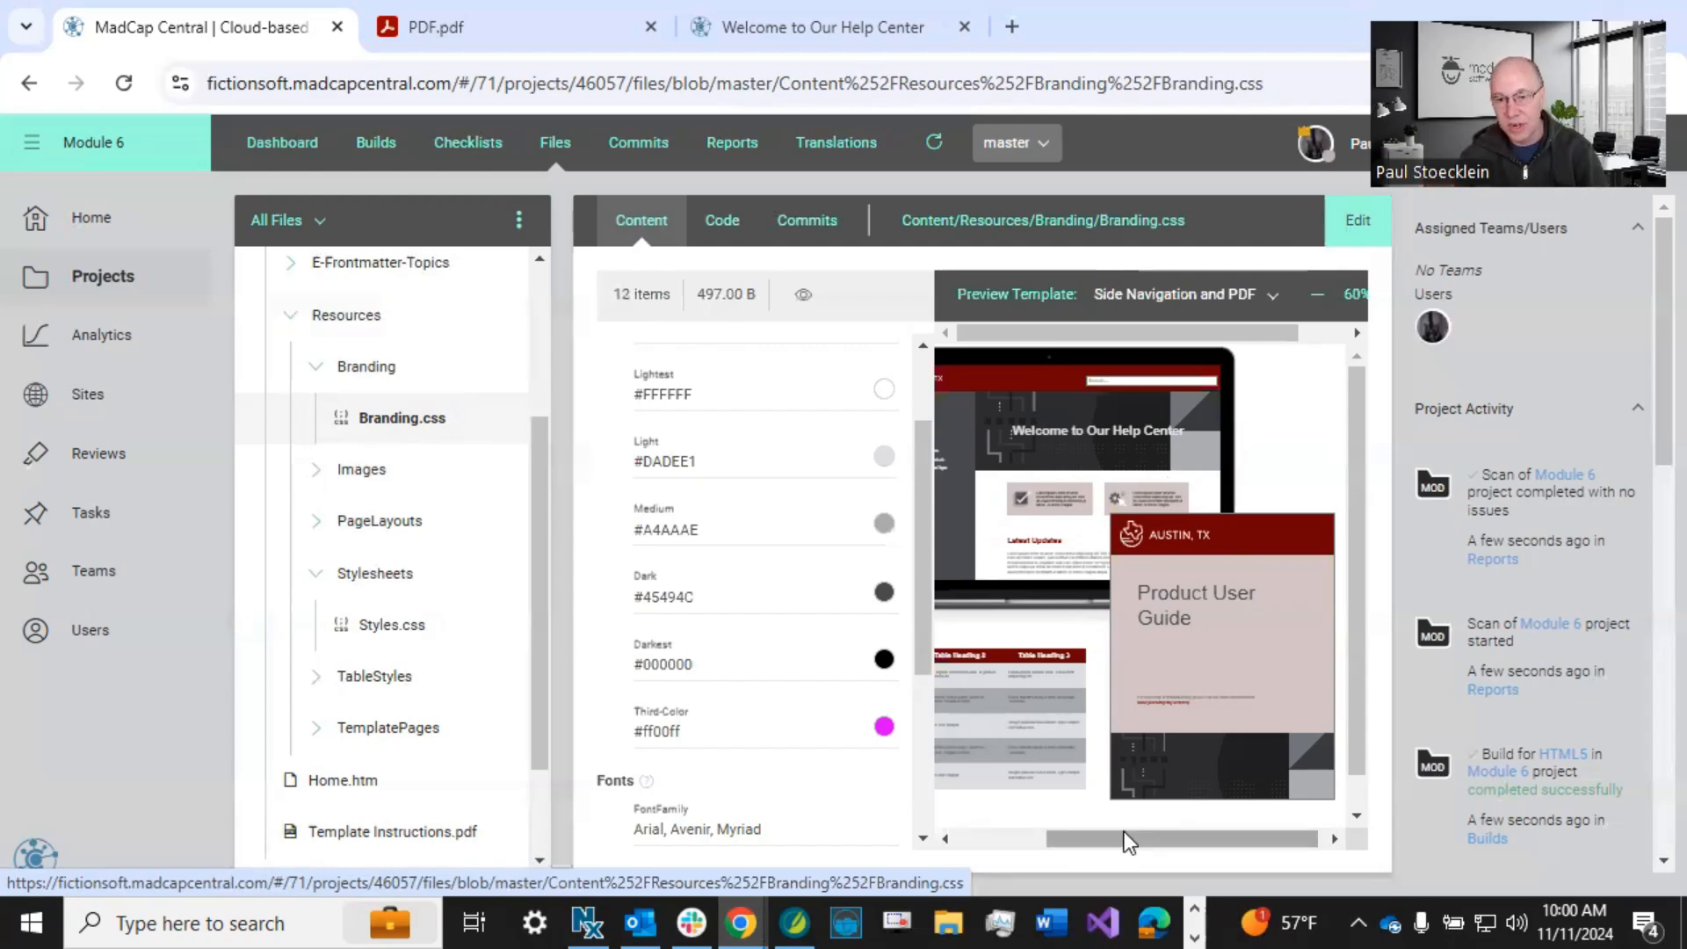
pyautogui.moveTo(1125, 831); pyautogui.dragTo(1016, 815)
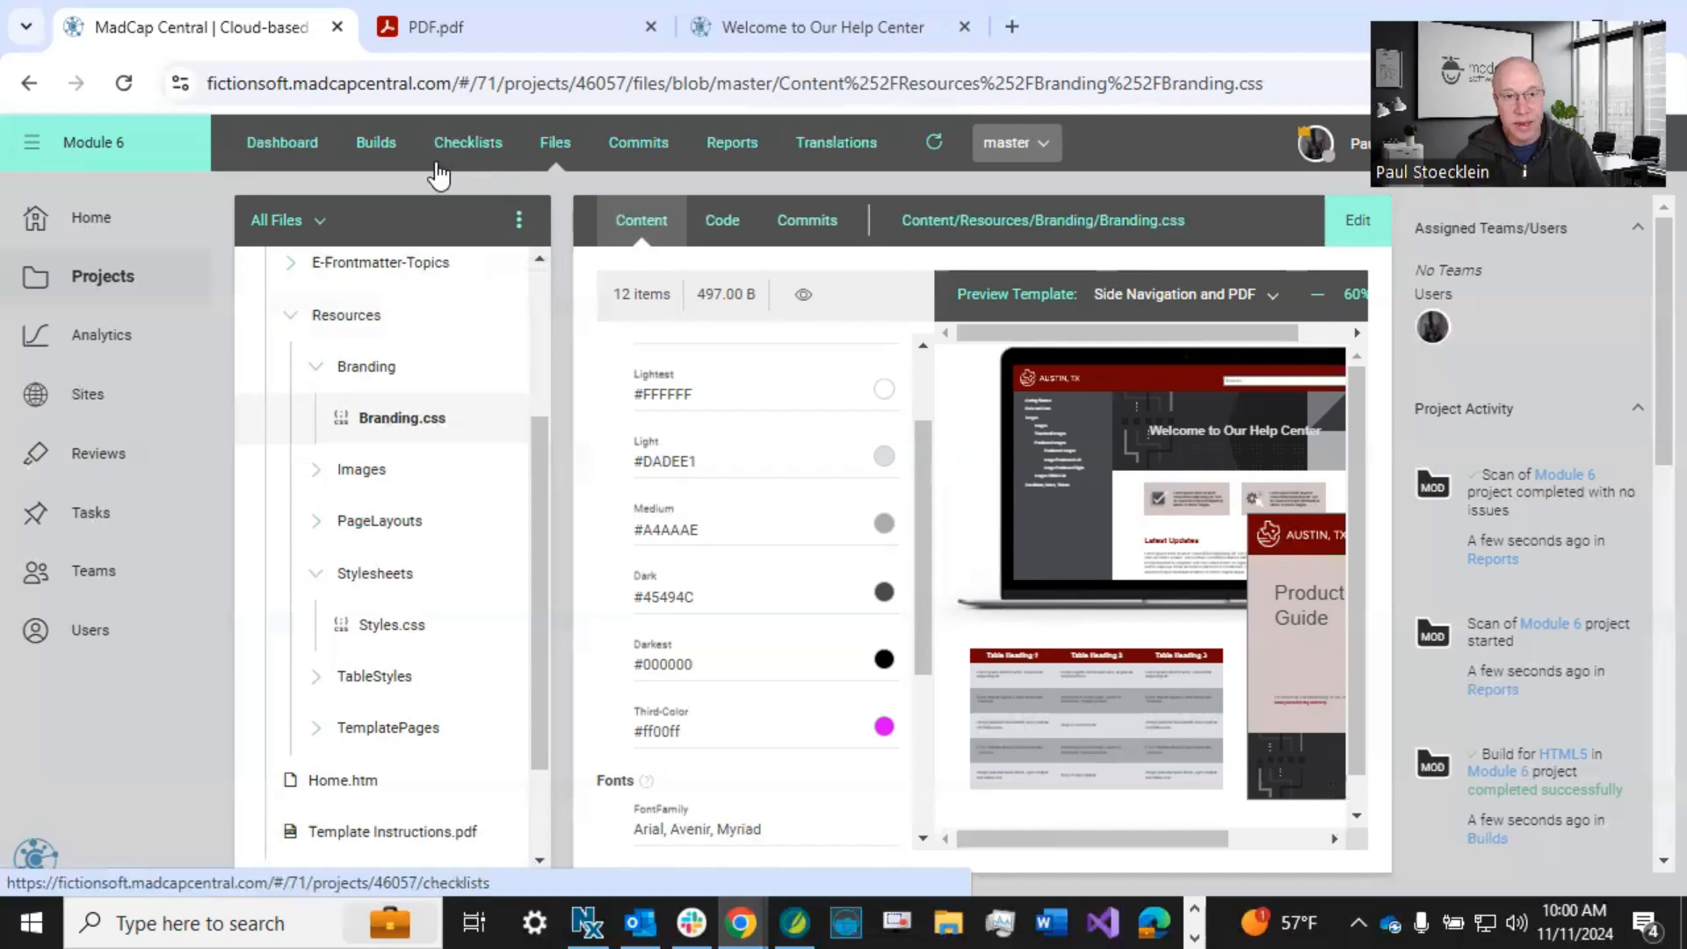
# - Create a build of the PDF target on the master branch without language branches
pyautogui.click(378, 145)
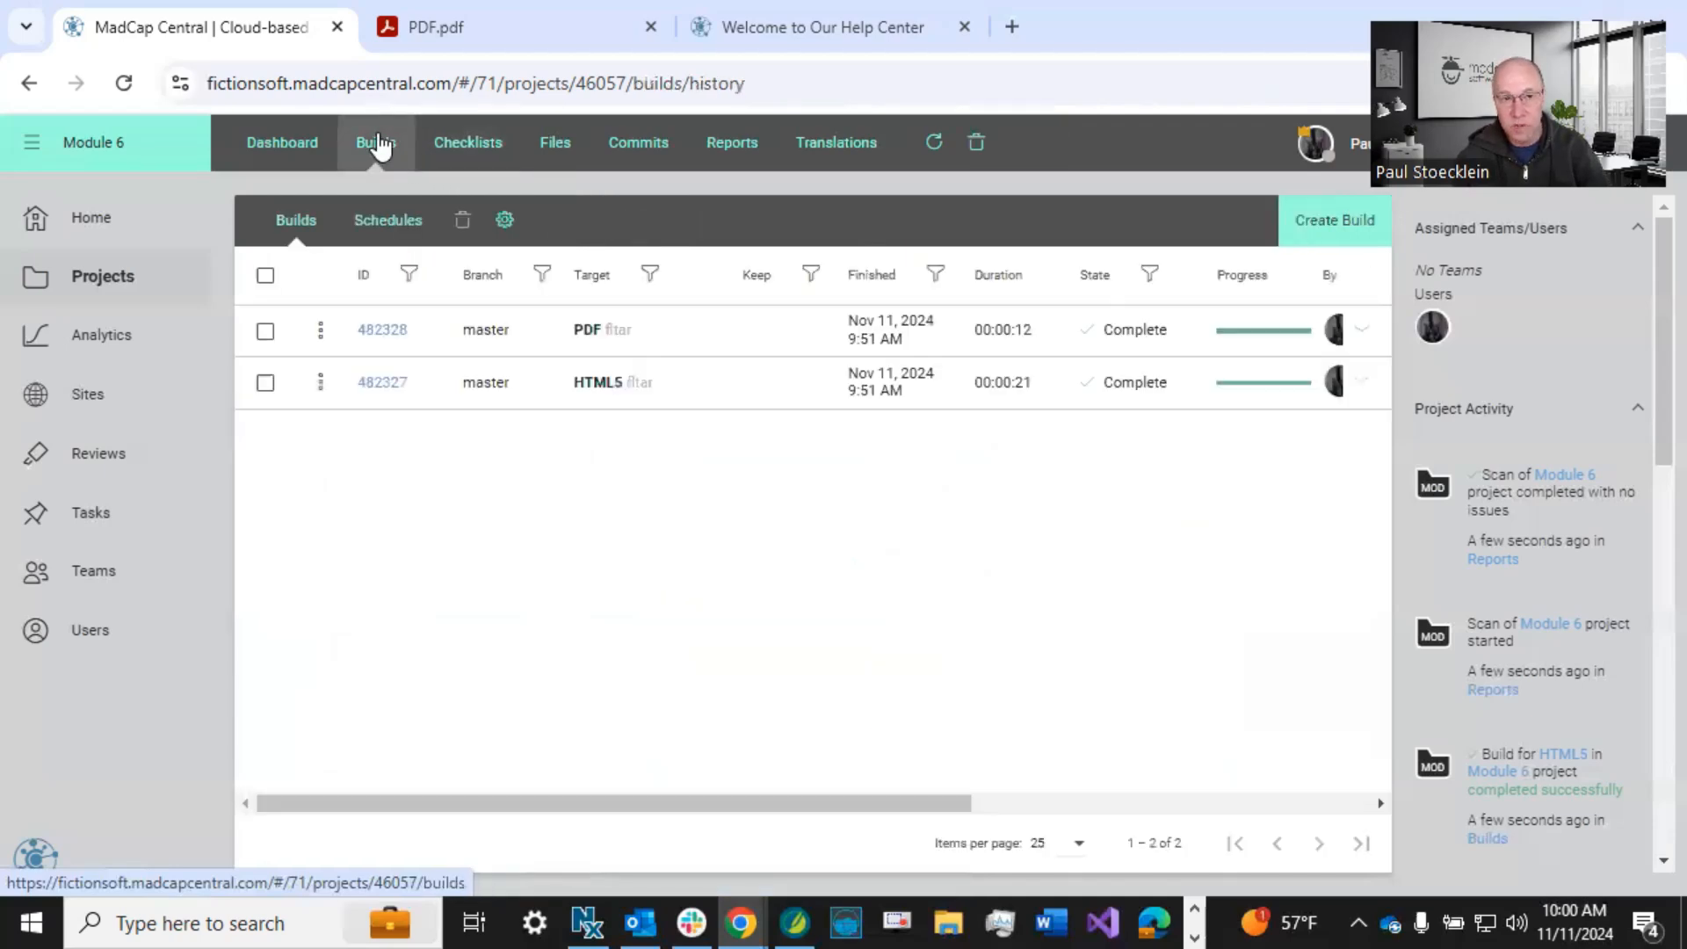
pyautogui.click(1319, 220)
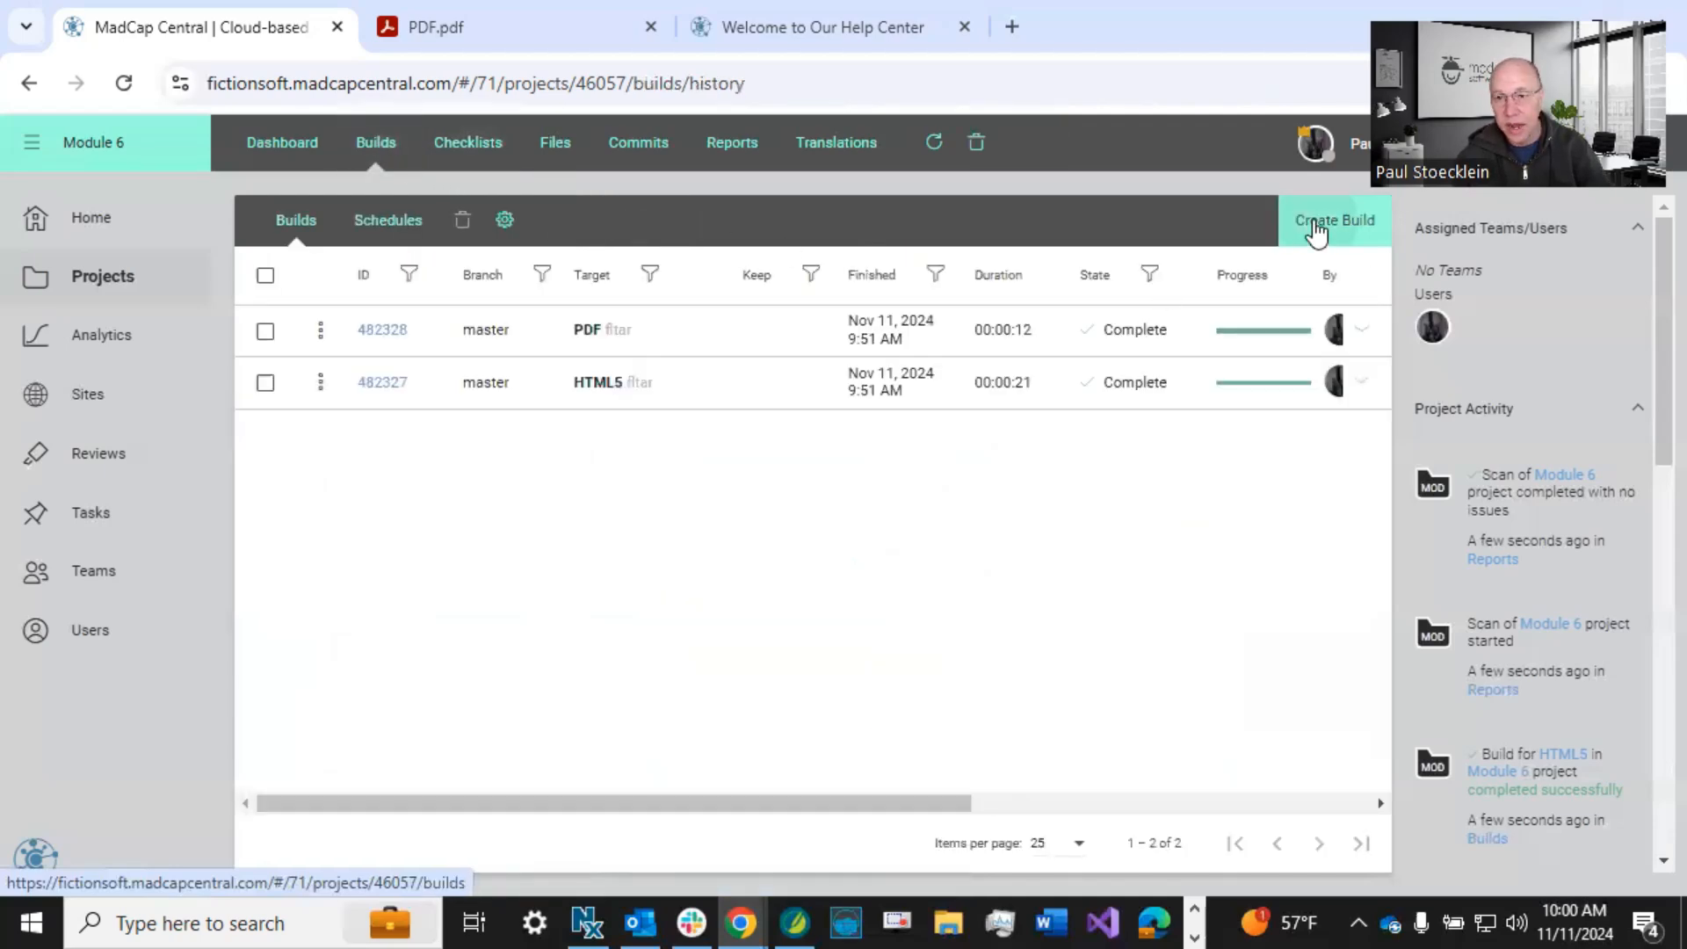
pyautogui.click(1148, 726)
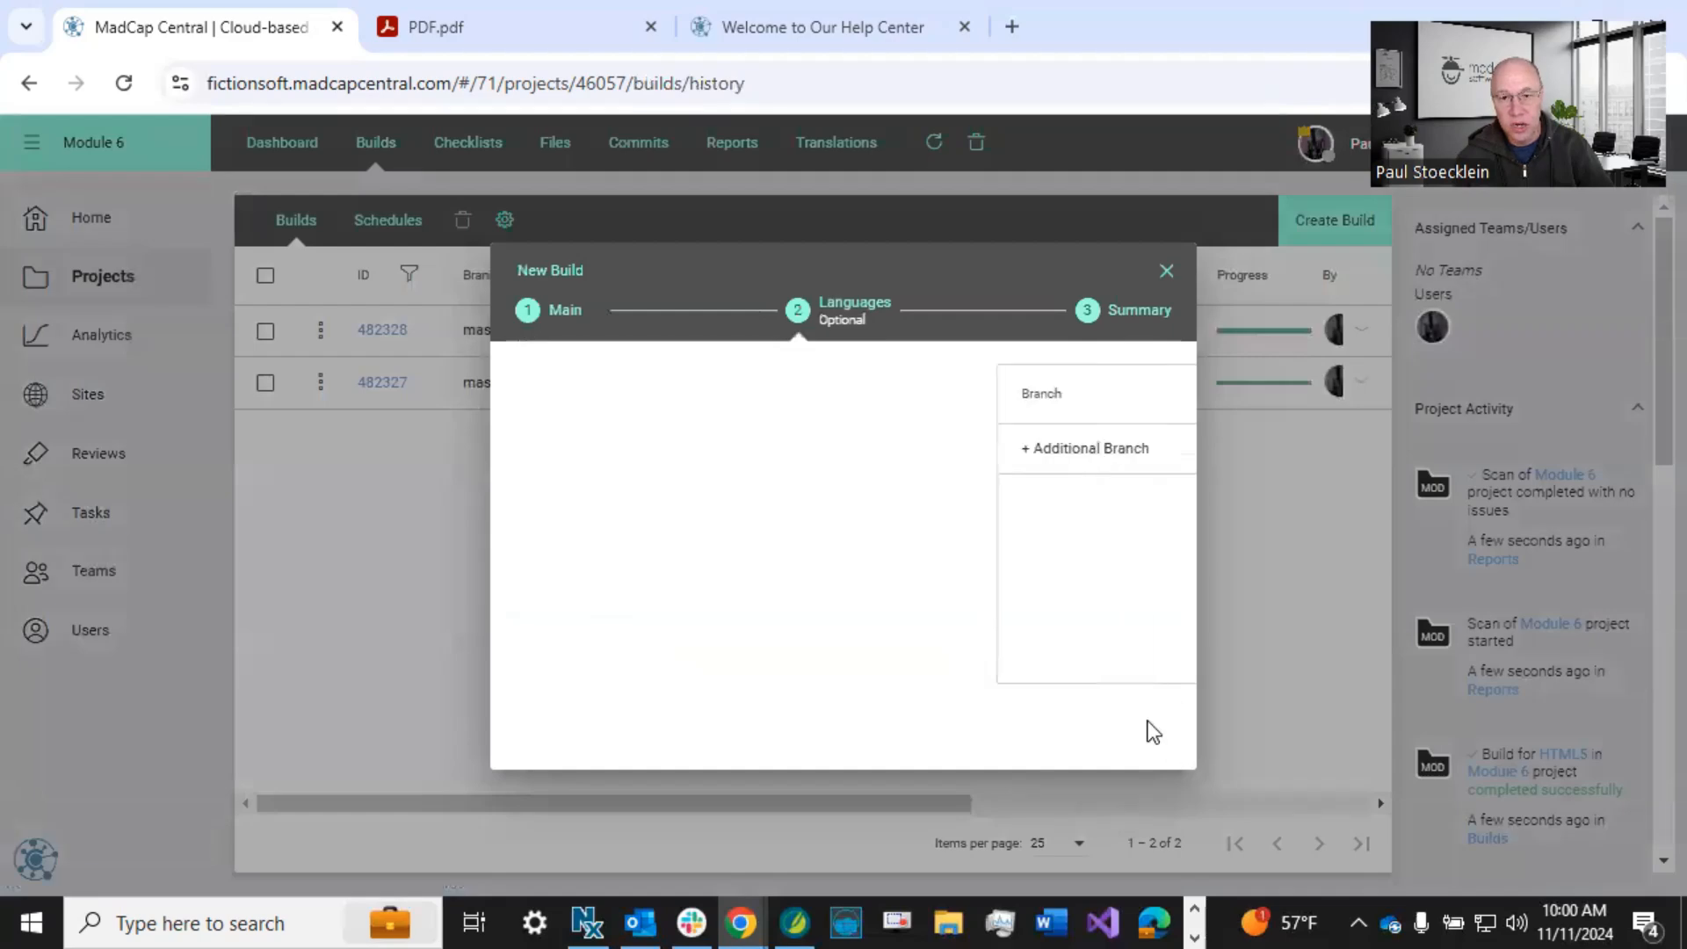
pyautogui.click(1141, 728)
pyautogui.click(1142, 730)
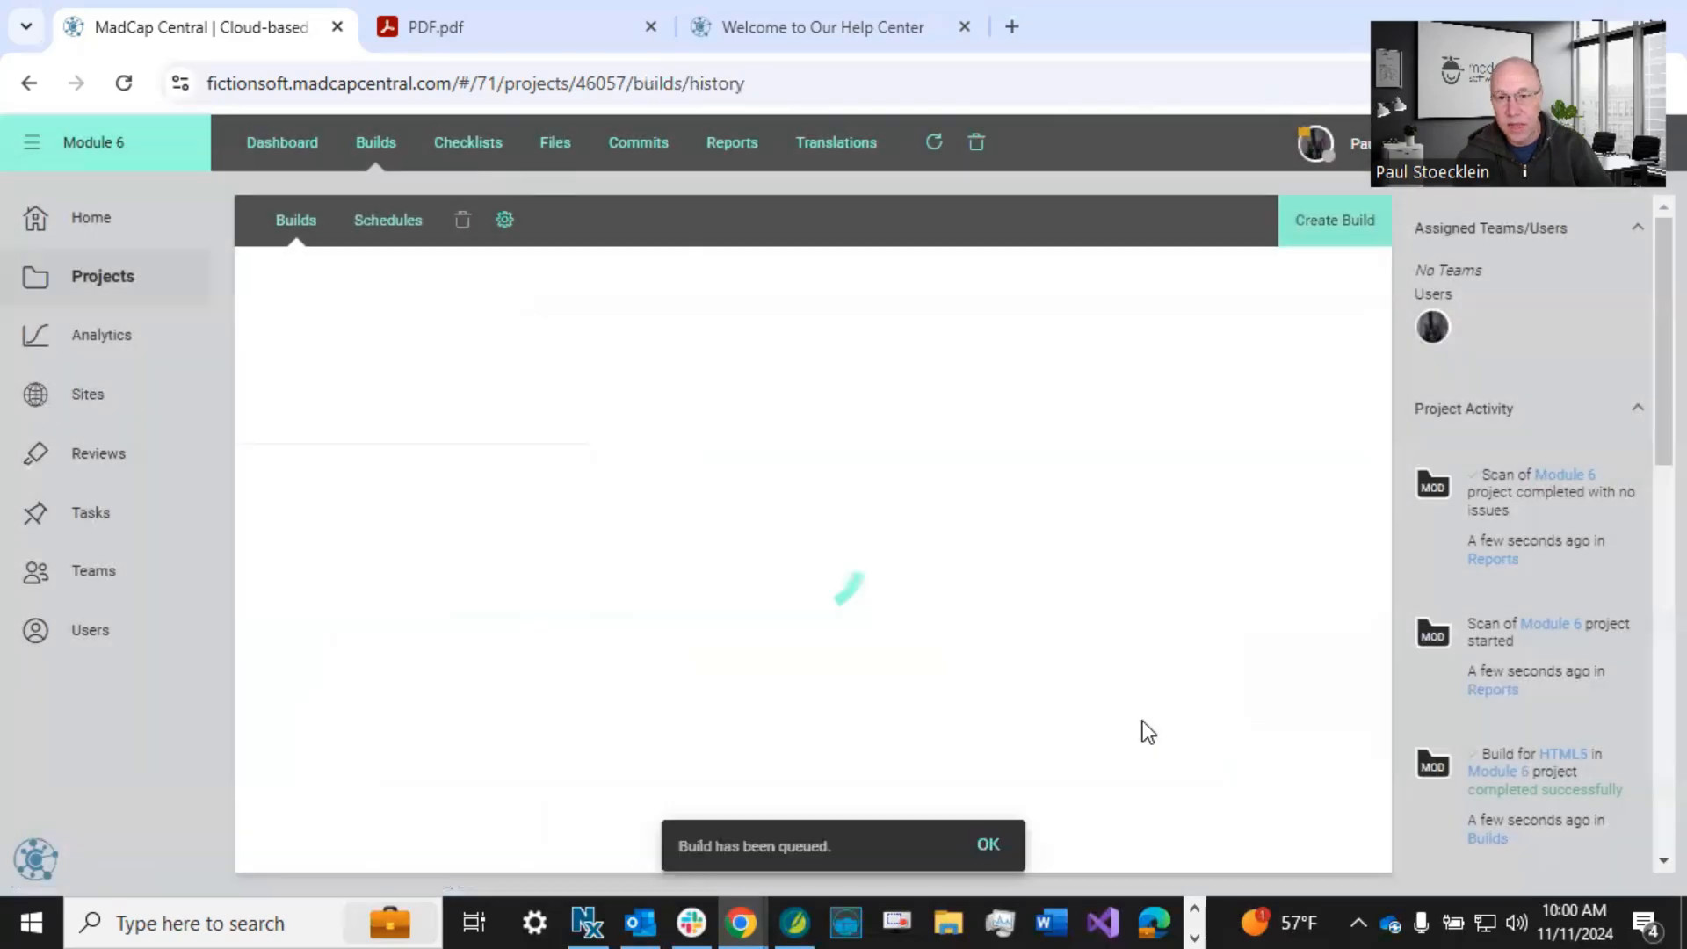
# - Create a build of the HTML5 target on the master branch without language branches
pyautogui.click(1316, 231)
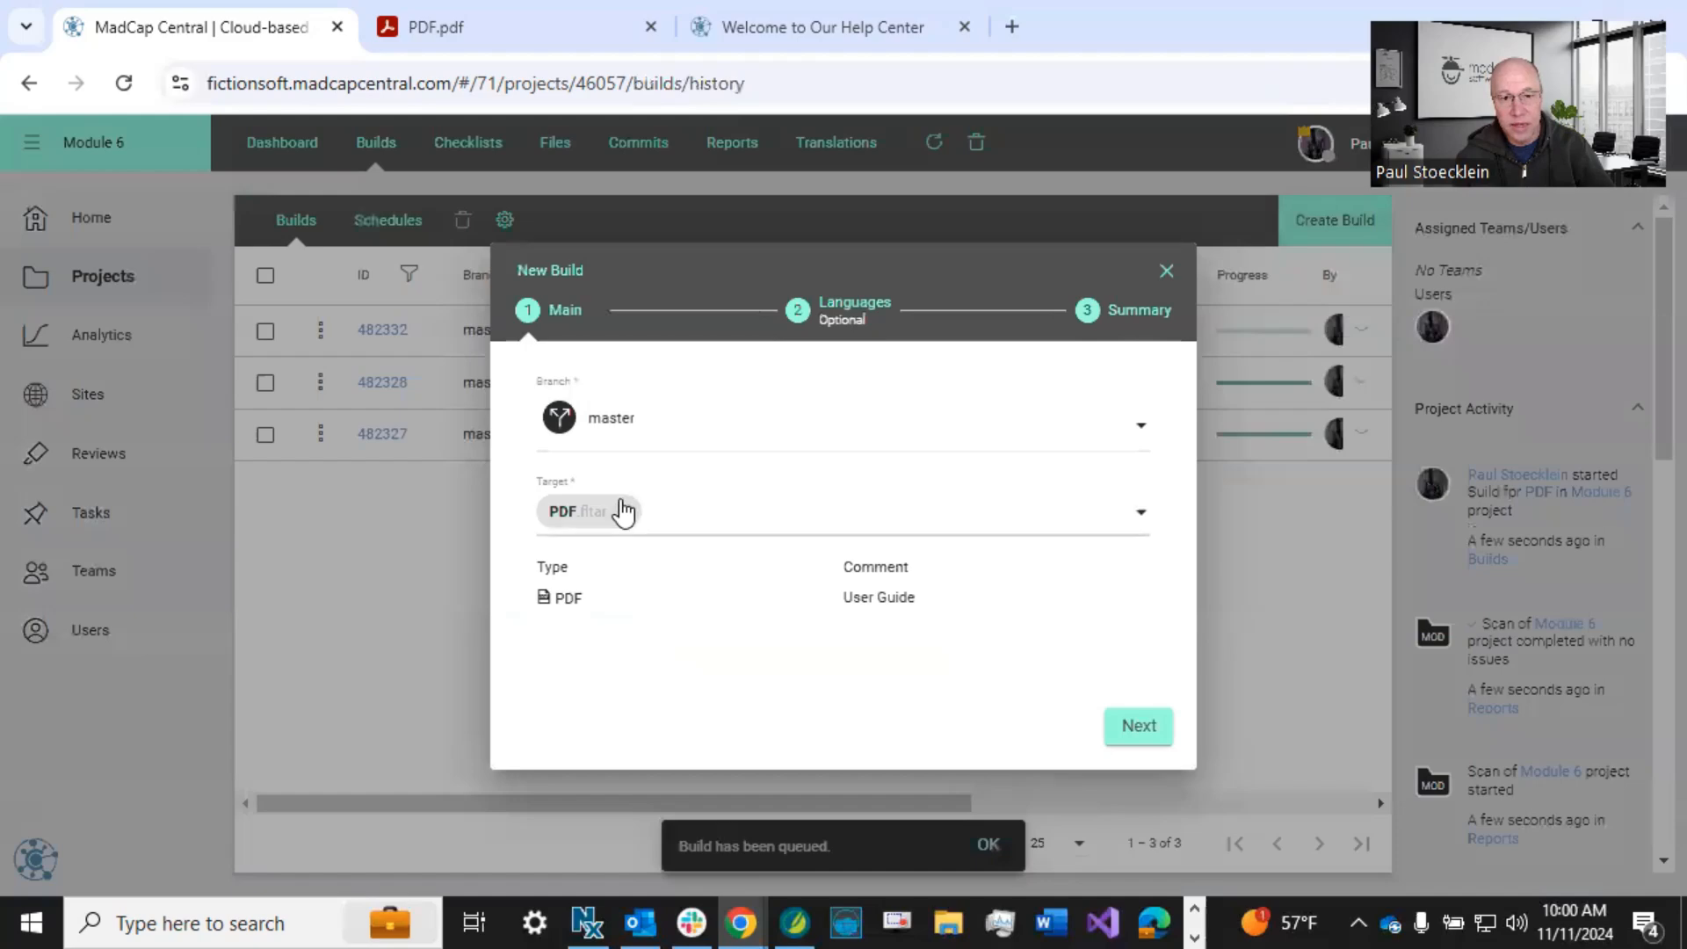
pyautogui.click(661, 525)
pyautogui.click(646, 573)
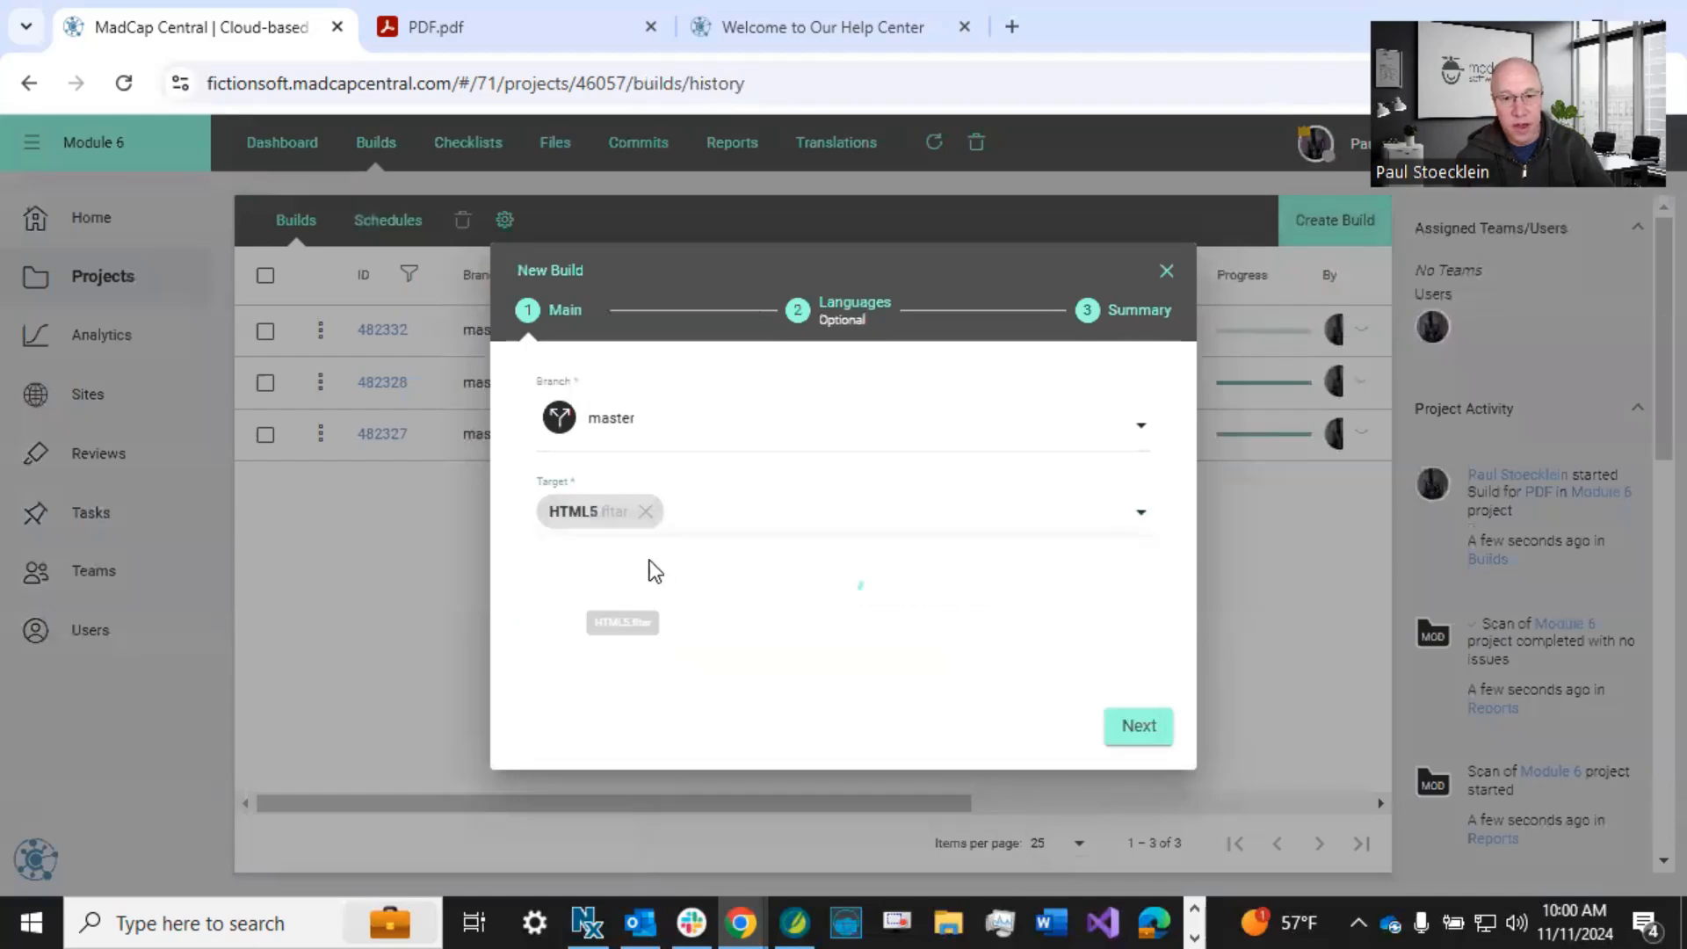
pyautogui.click(1132, 729)
pyautogui.click(1134, 729)
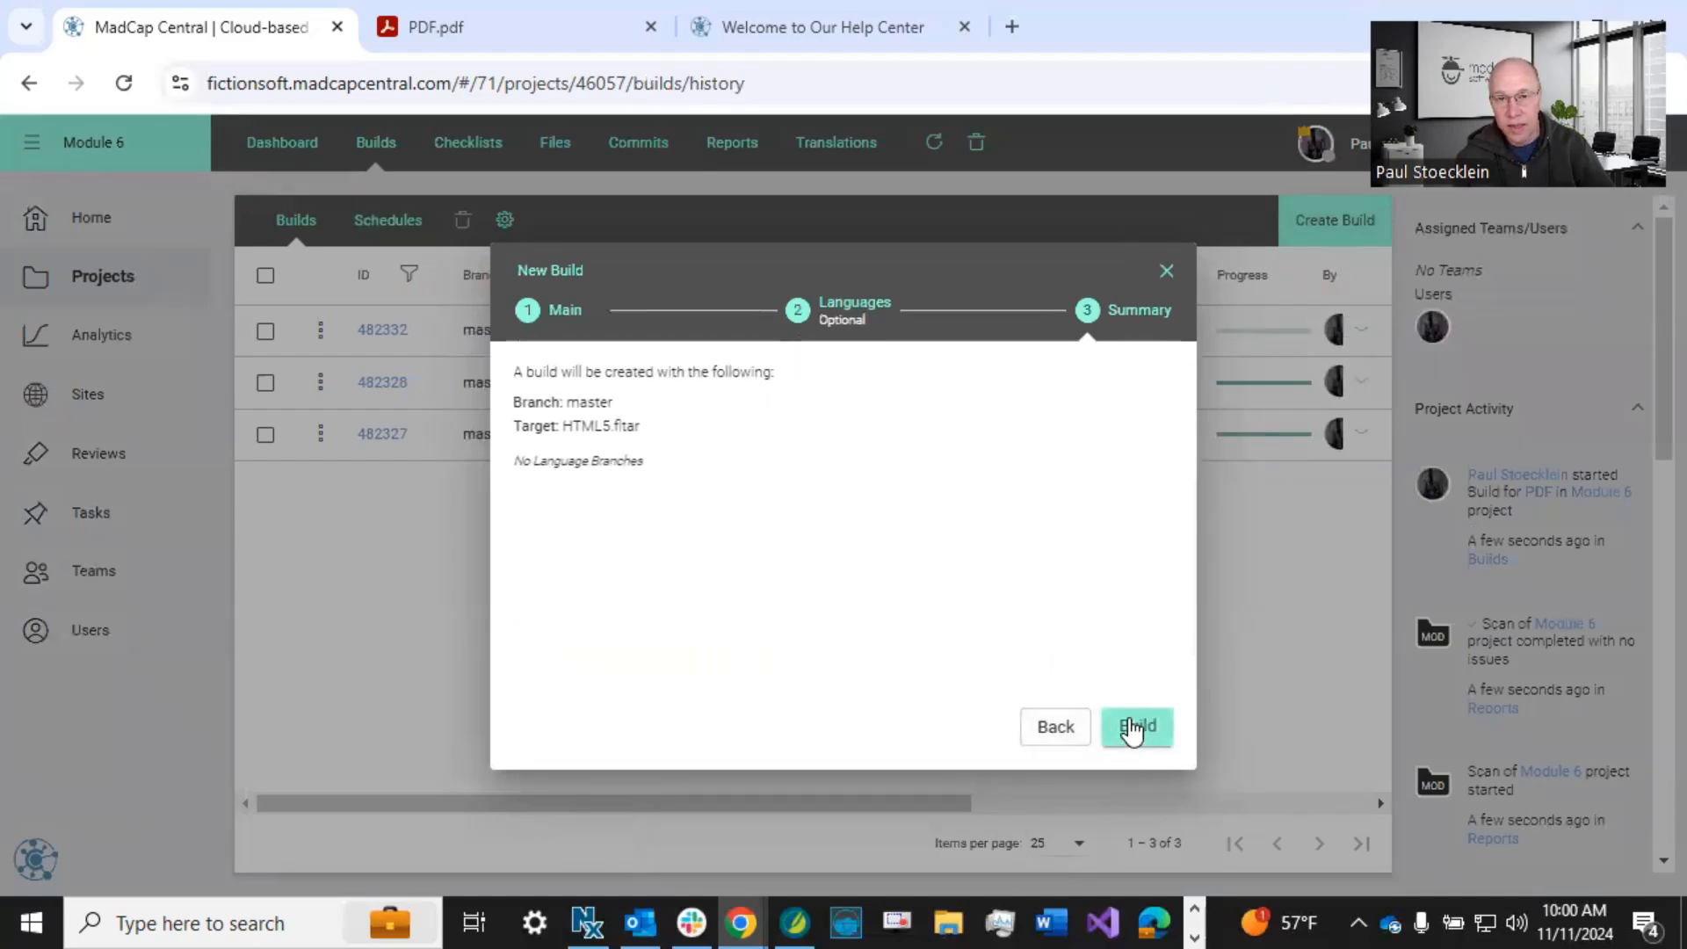
pyautogui.click(1132, 728)
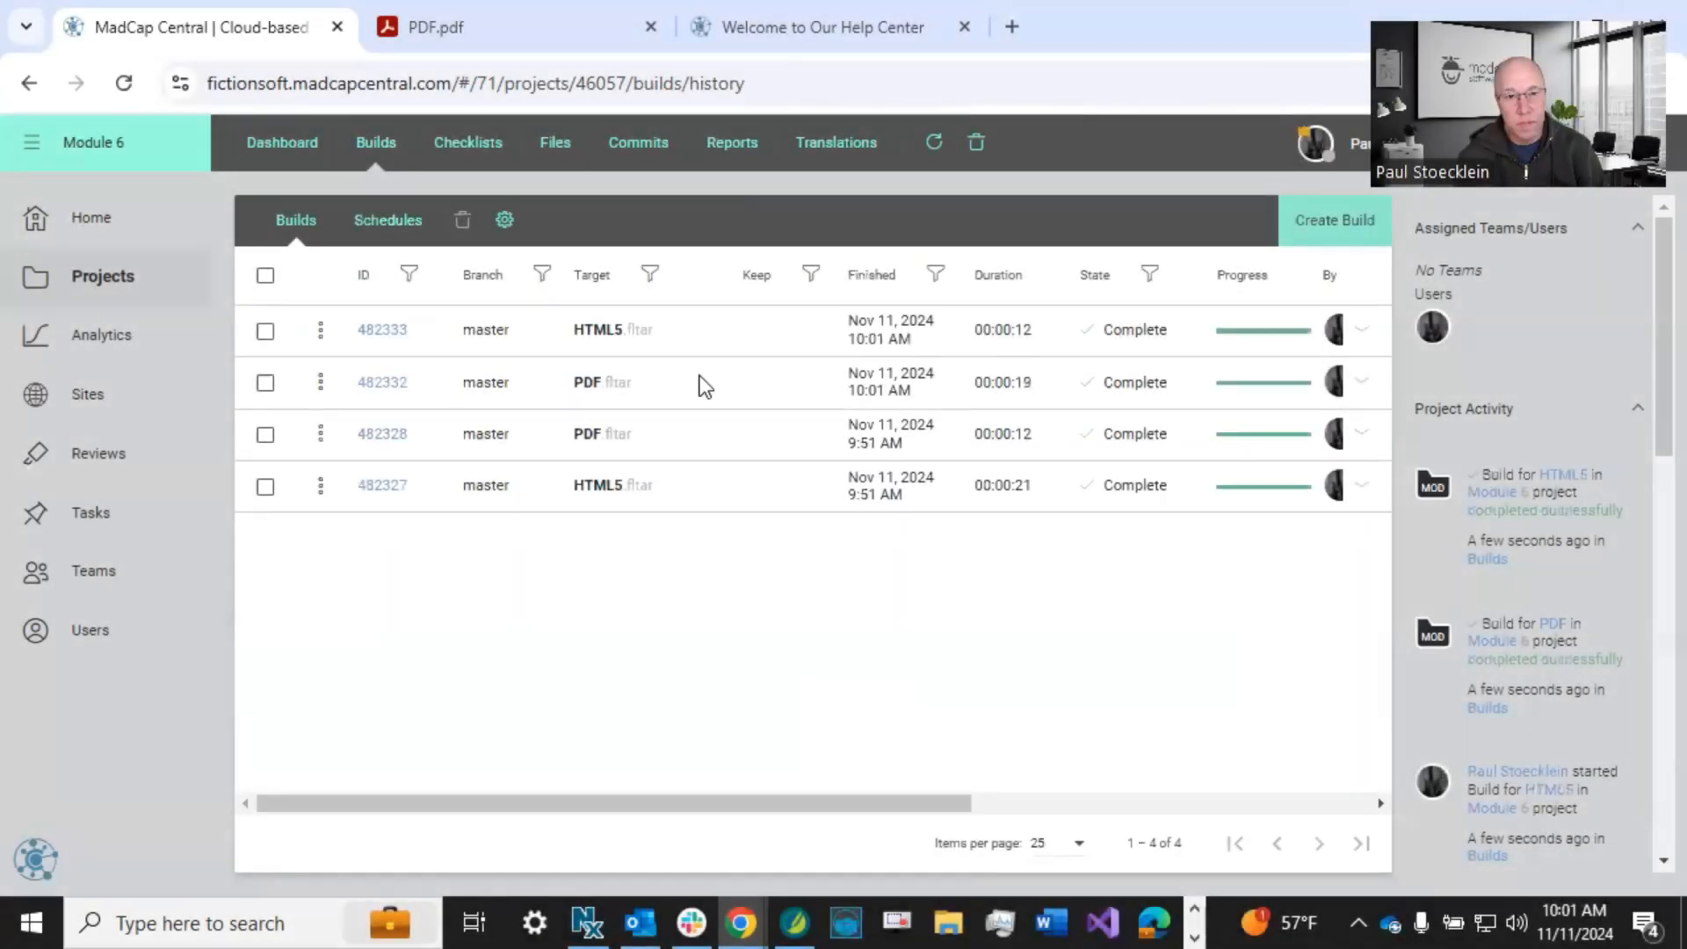
# - Open the newest PDF build's output to check the cover title color, and return to the builds list
pyautogui.click(700, 384)
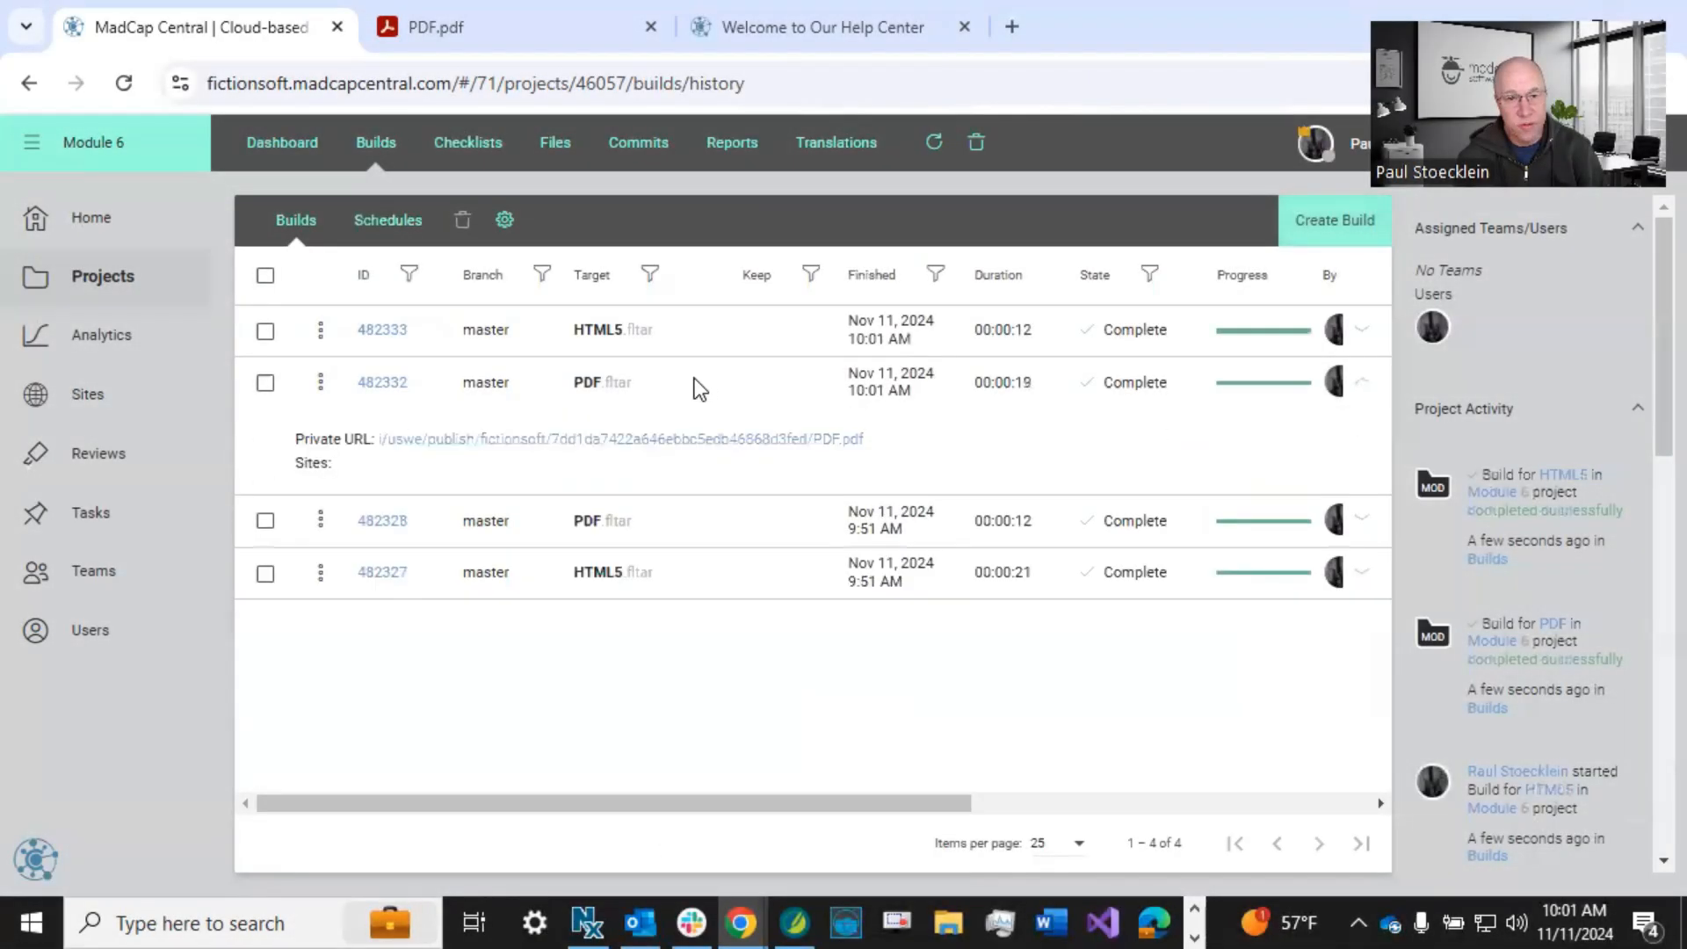
pyautogui.click(623, 440)
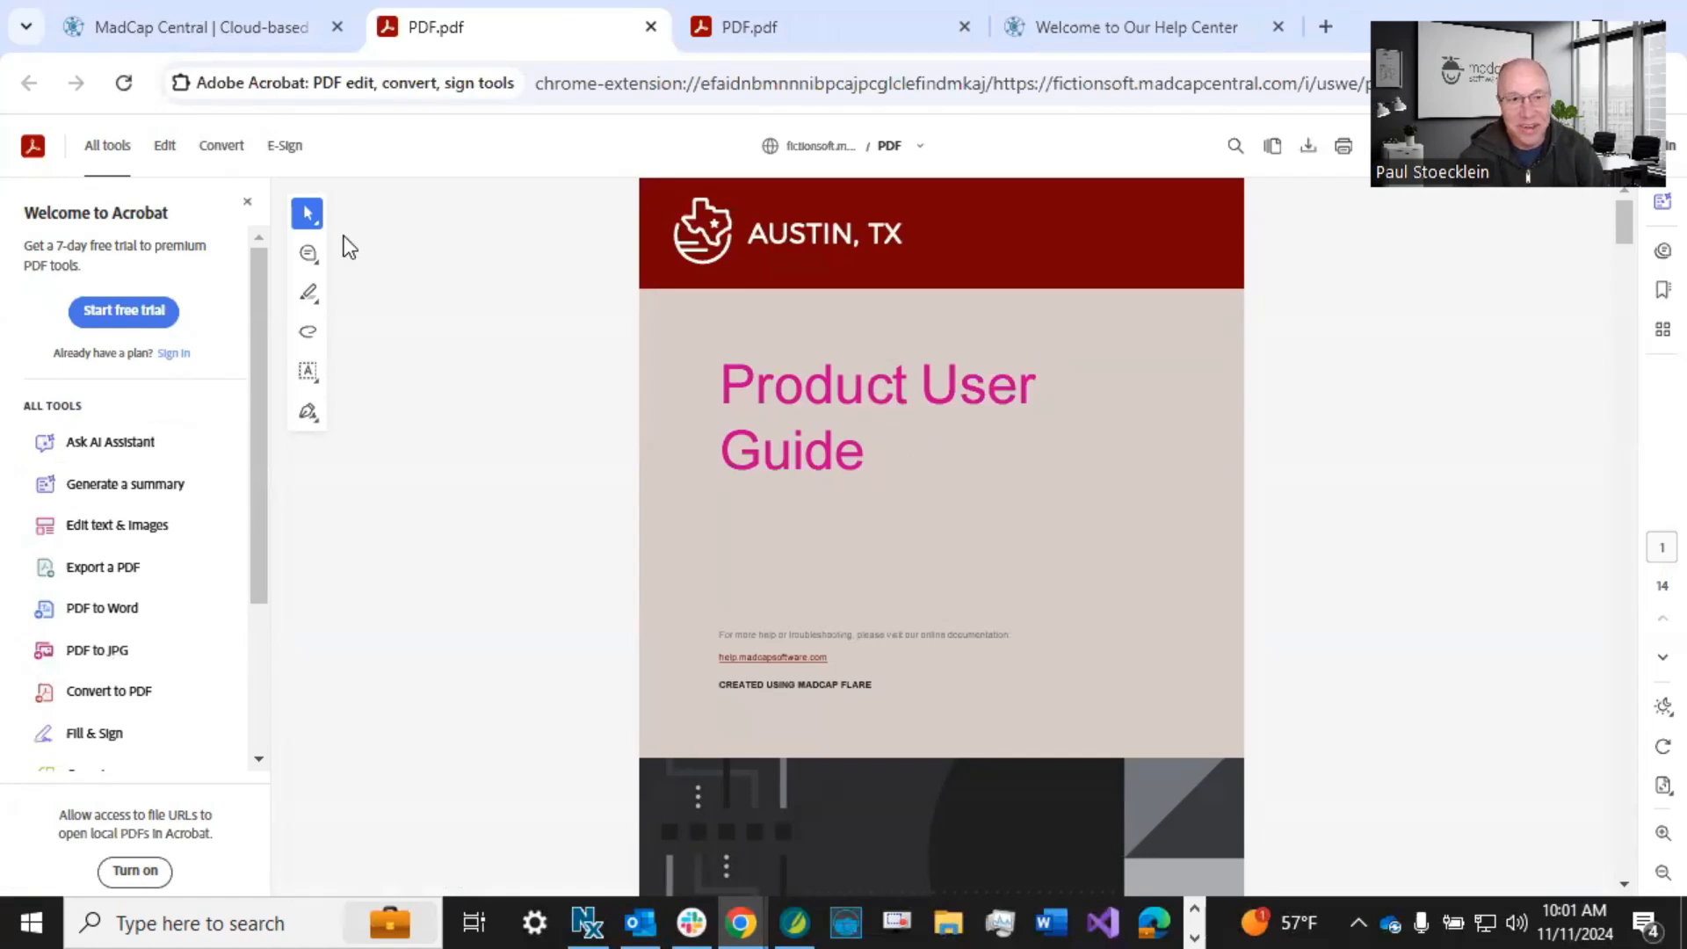
pyautogui.click(171, 30)
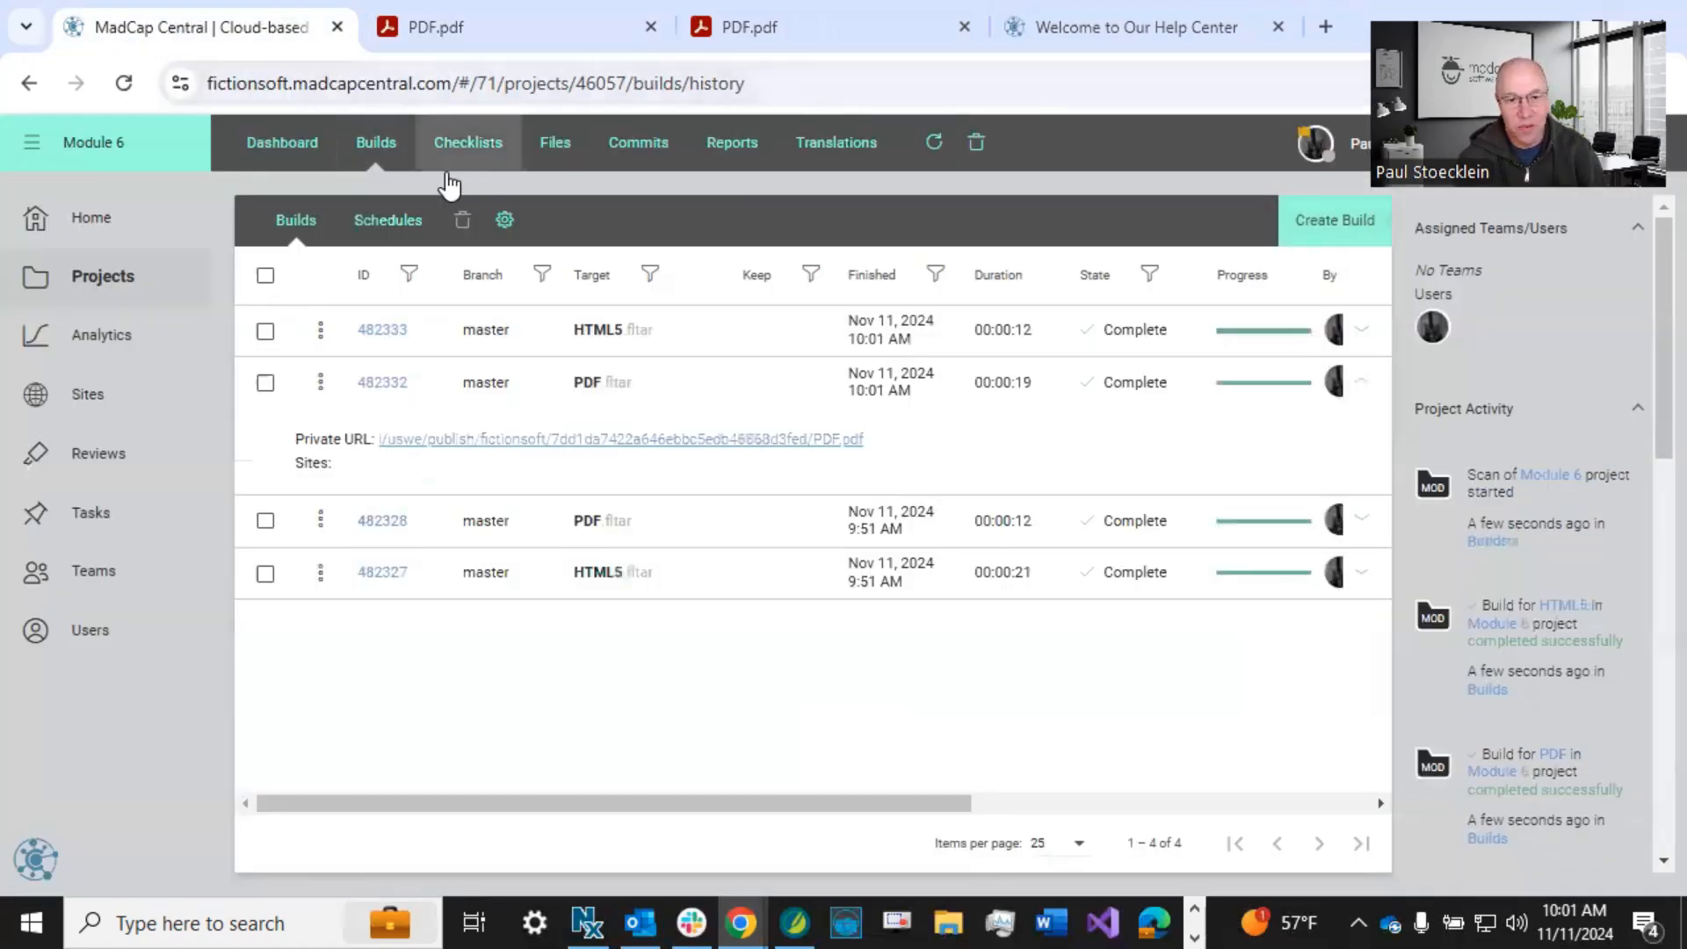
# - Open the newest HTML5 build's output, examine the Latest Updates heading on the home page, and return to the builds list
pyautogui.click(757, 331)
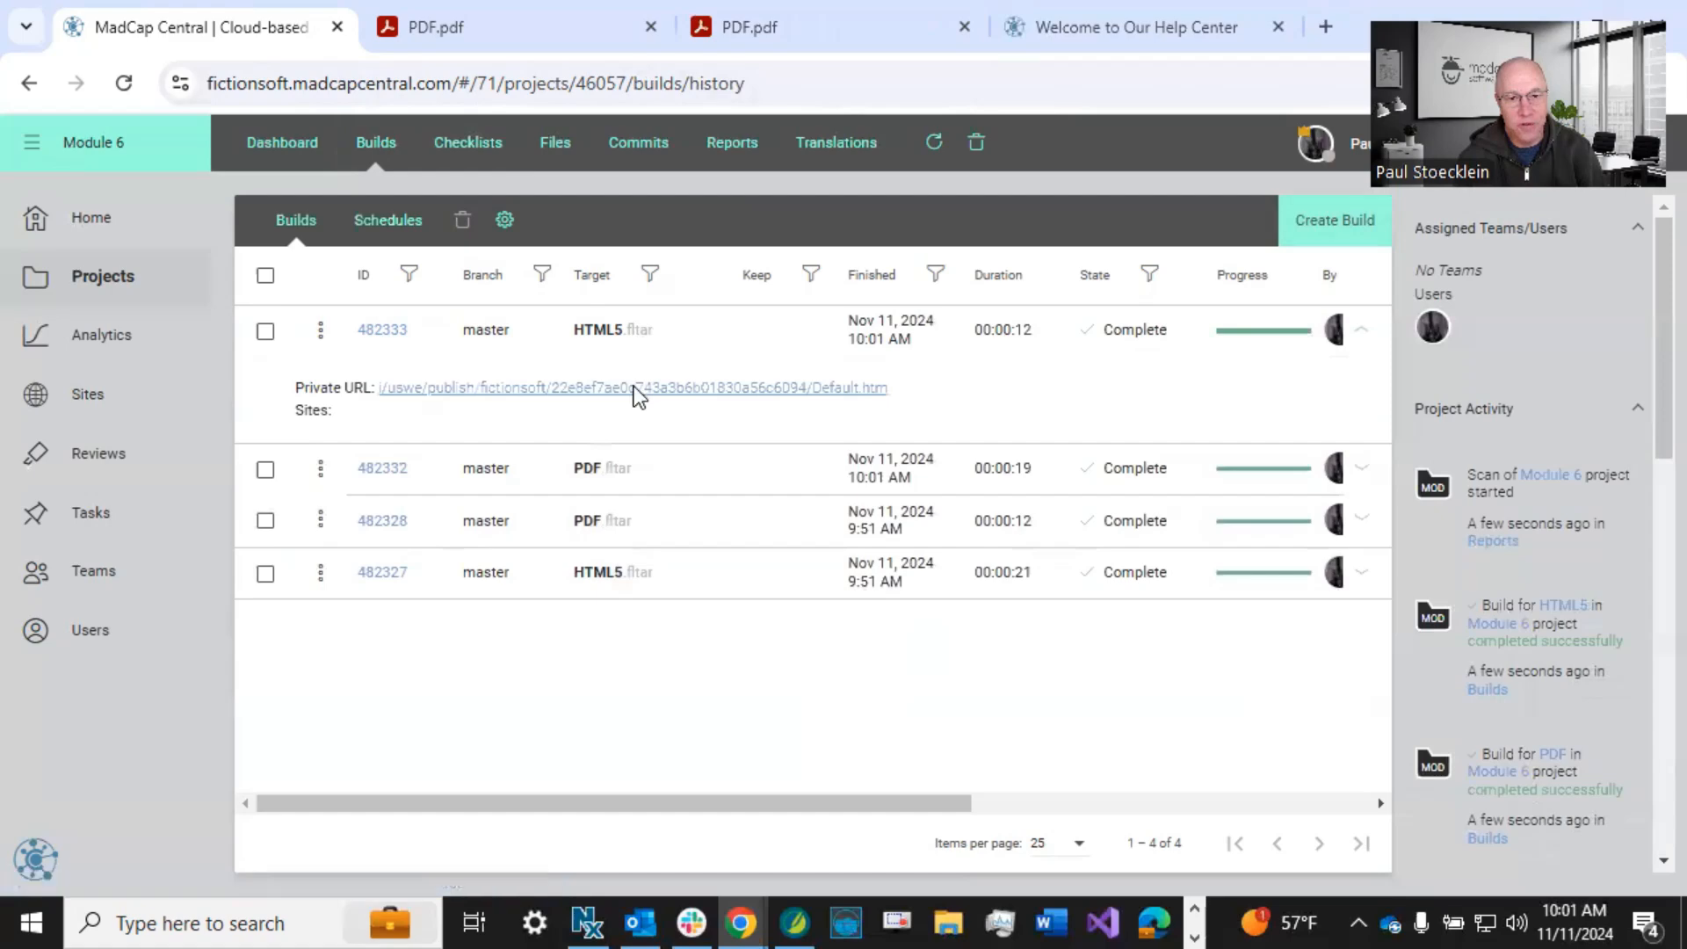
pyautogui.click(635, 387)
pyautogui.scroll(-5, 763, 460)
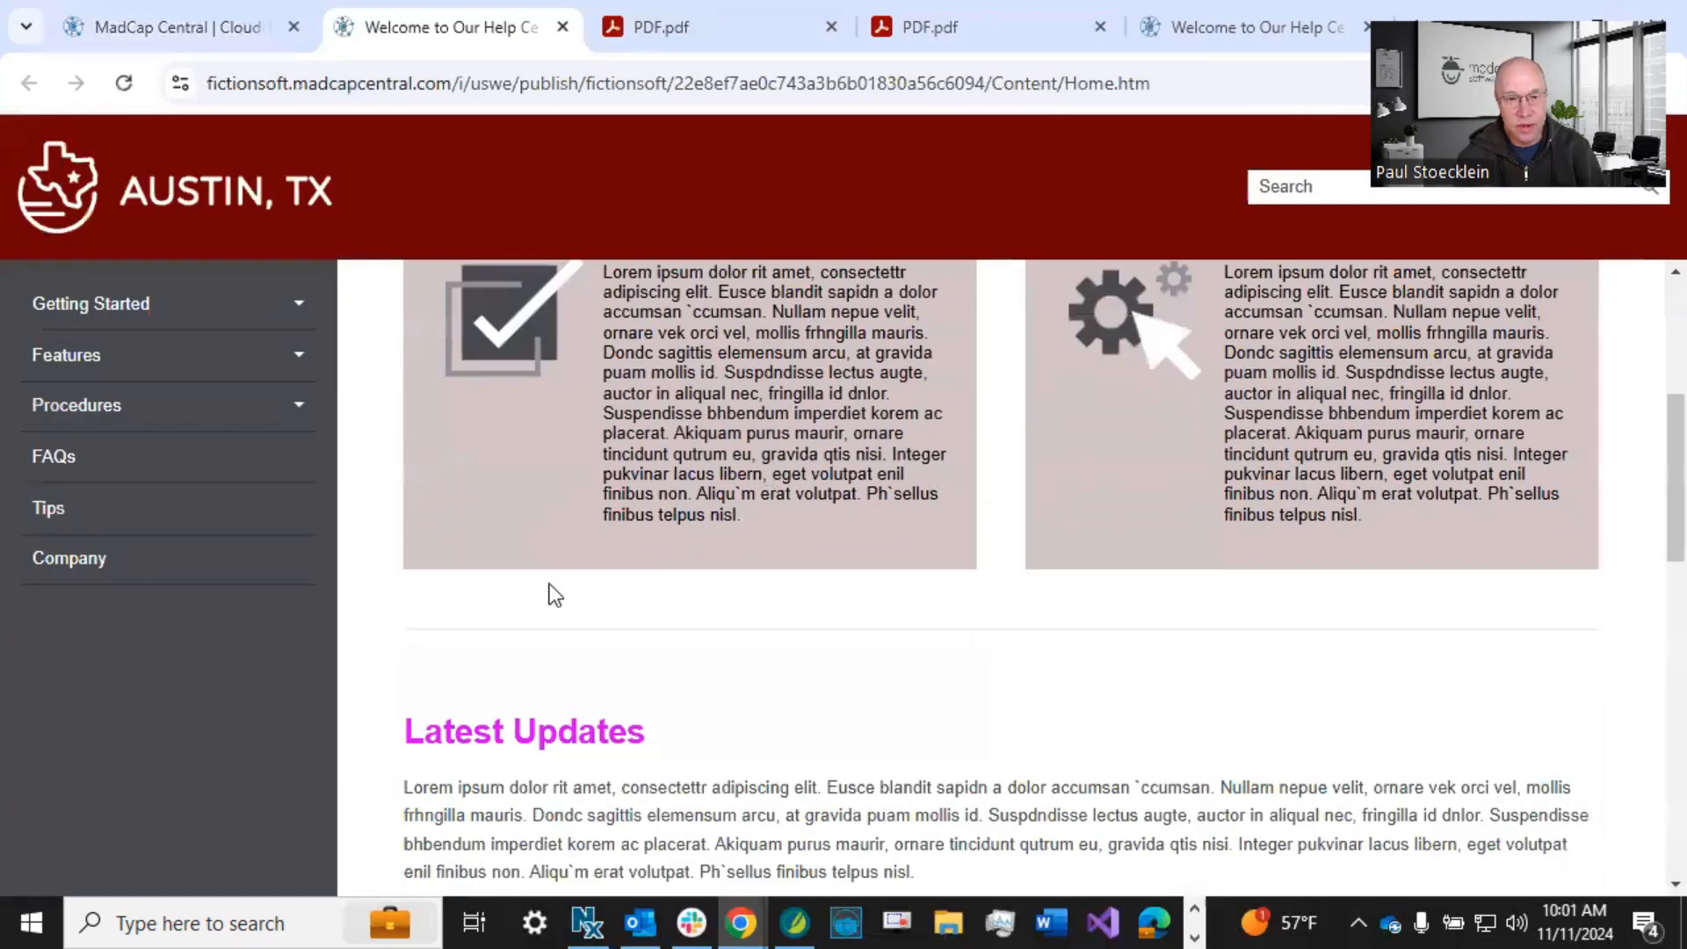
pyautogui.scroll(-1, 551, 587)
pyautogui.click(193, 21)
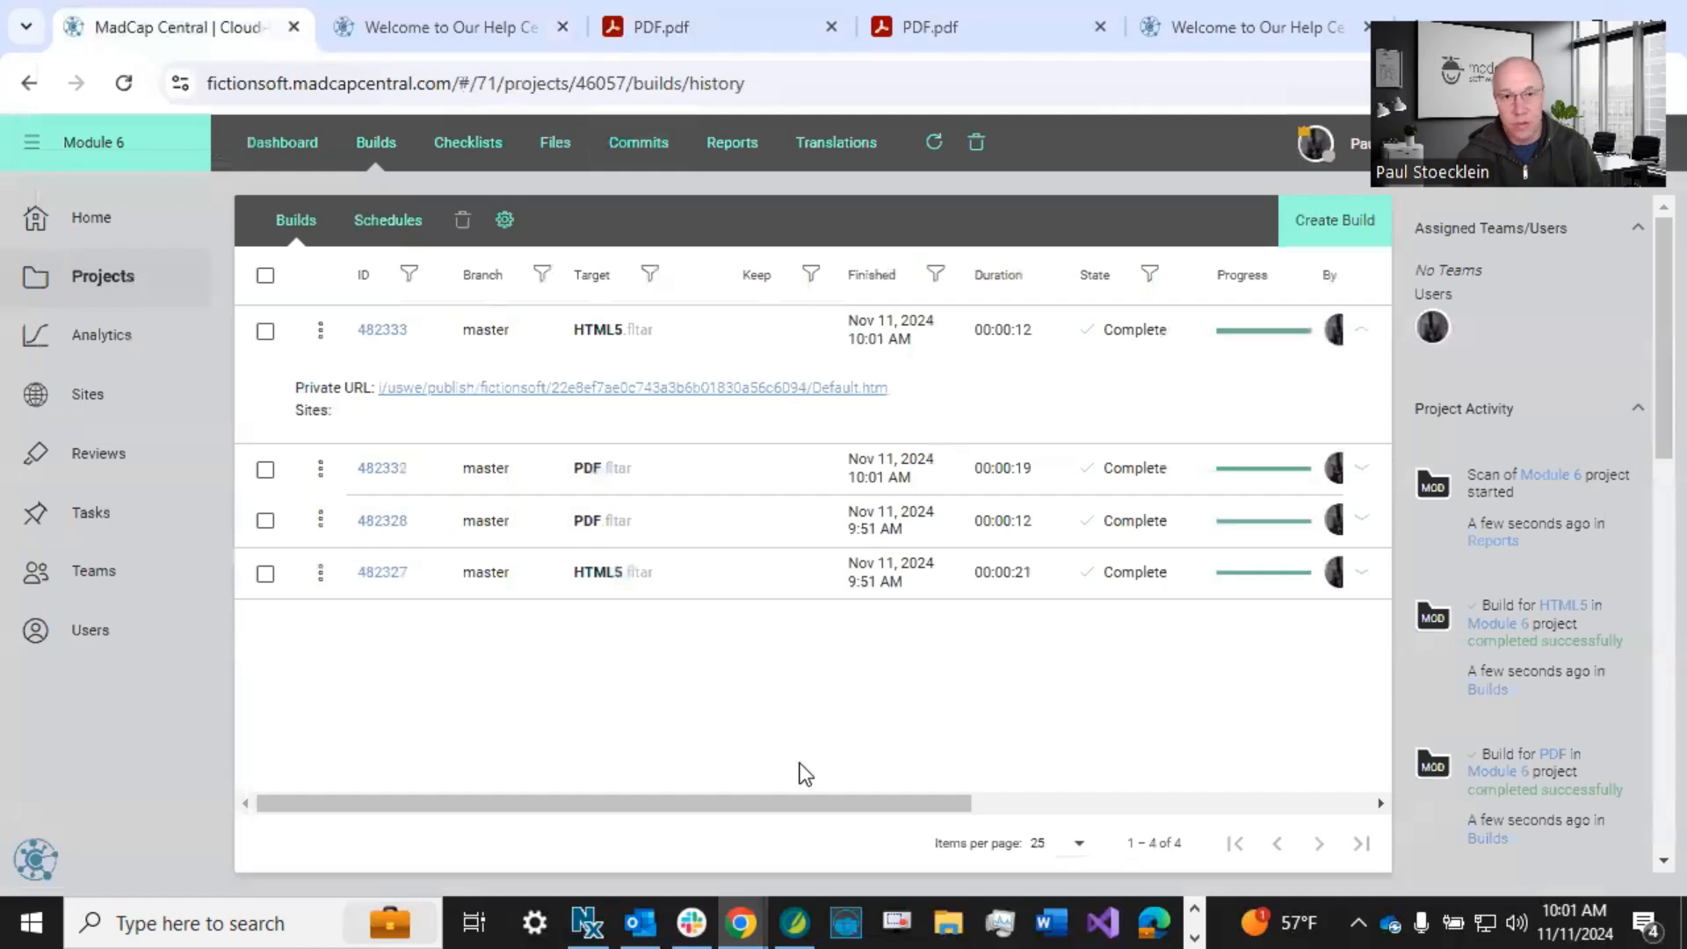
# - Open Branding.css from the Branding folder under Content and Resources for editing
pyautogui.click(554, 145)
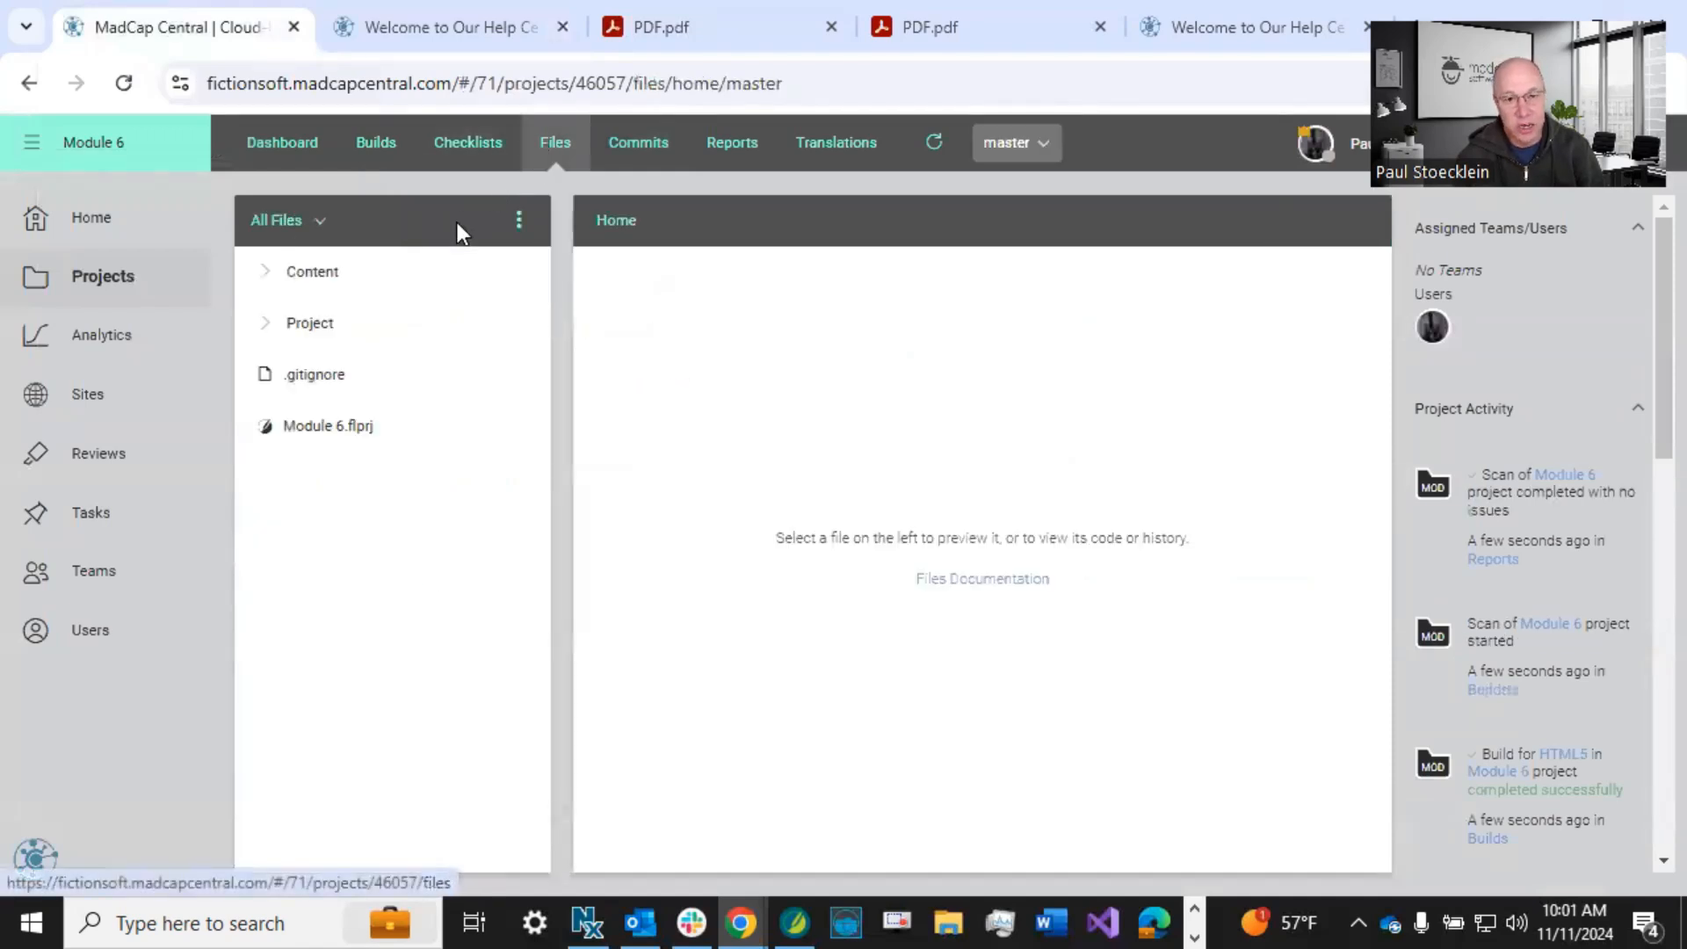
pyautogui.click(273, 277)
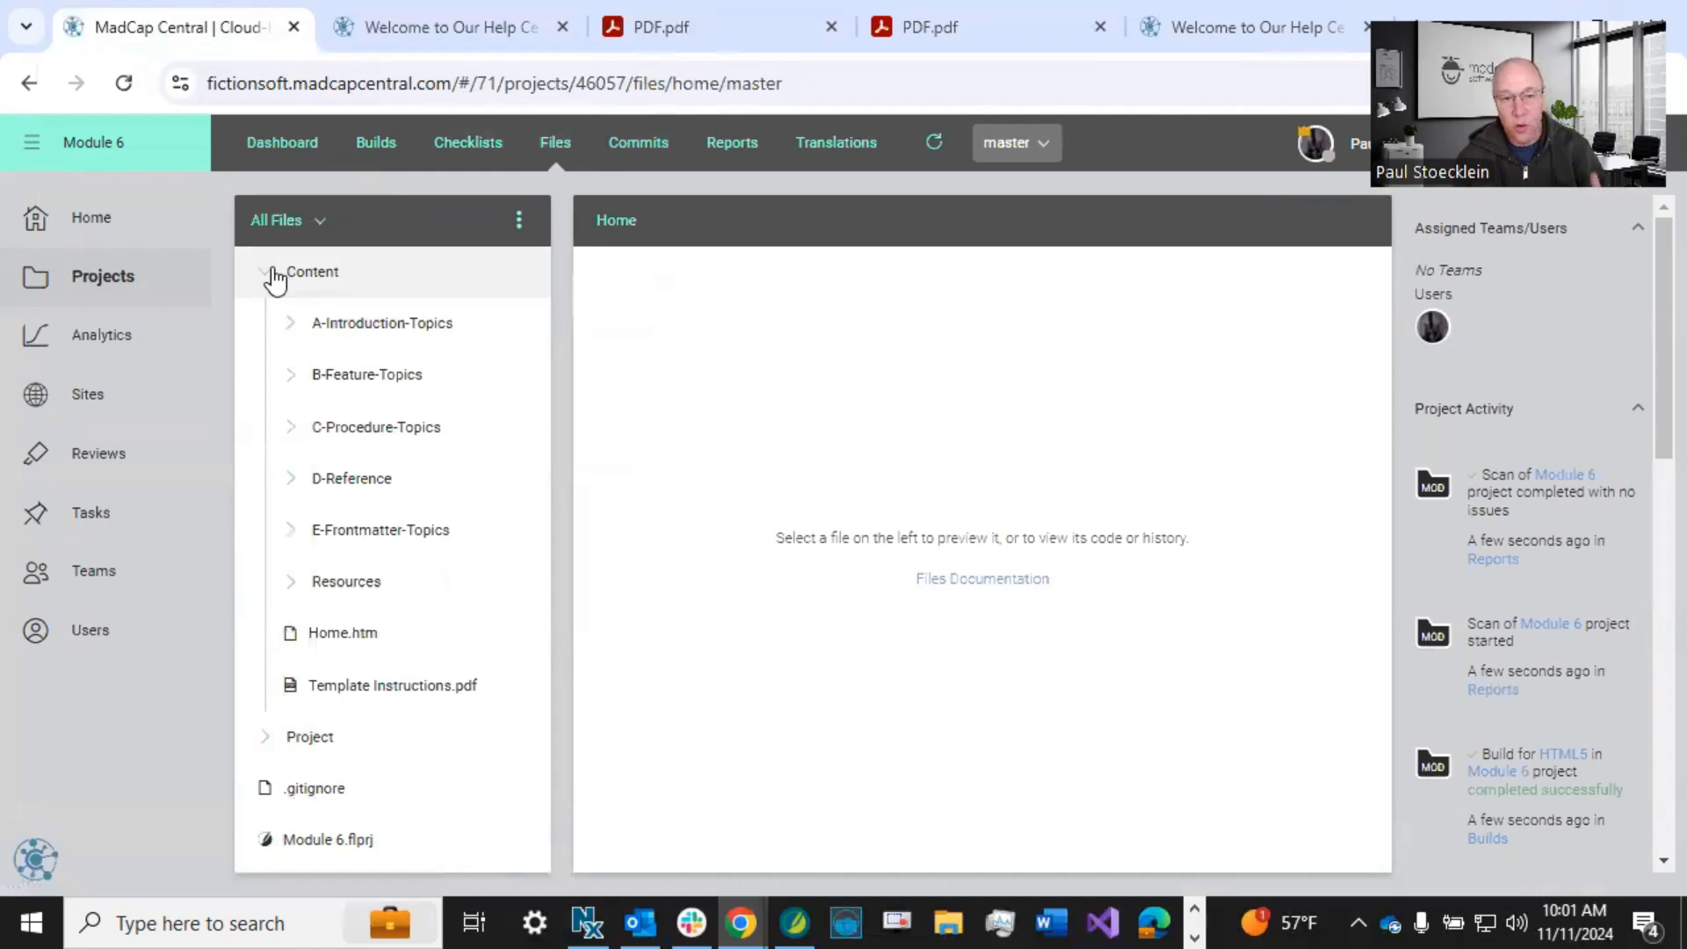
pyautogui.click(292, 583)
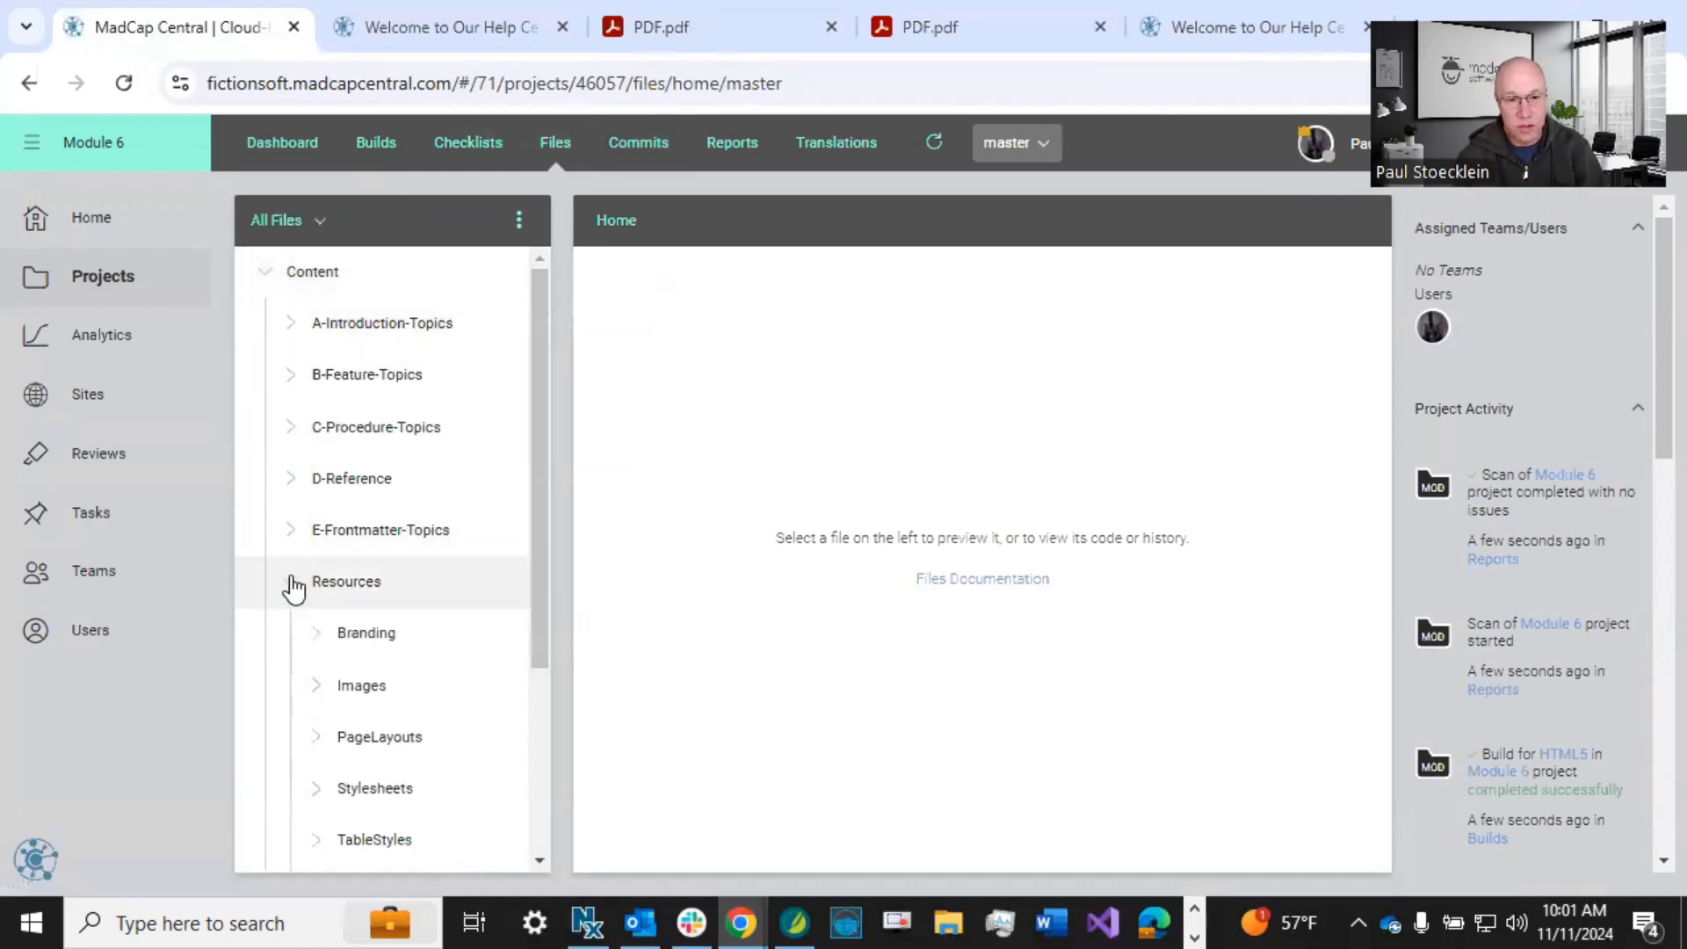
pyautogui.scroll(-2, 293, 571)
pyautogui.click(303, 506)
pyautogui.click(380, 556)
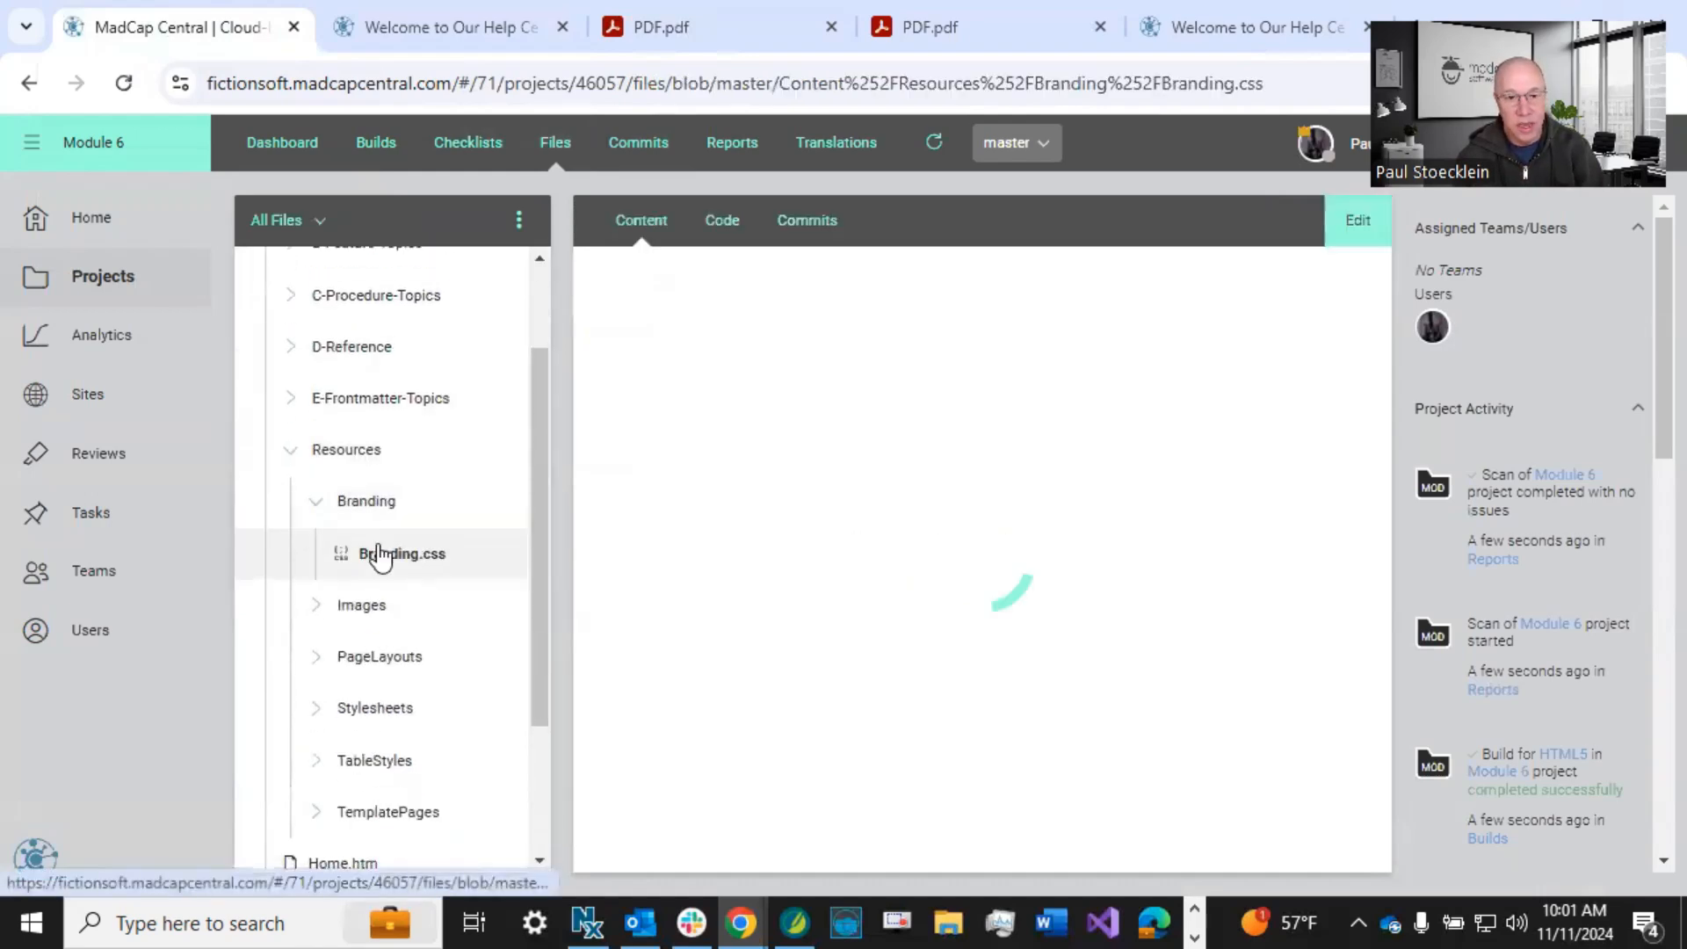
pyautogui.click(1358, 222)
# - Change the Third-Color branding property to the muted blue #7ca4c2
pyautogui.scroll(-2, 742, 506)
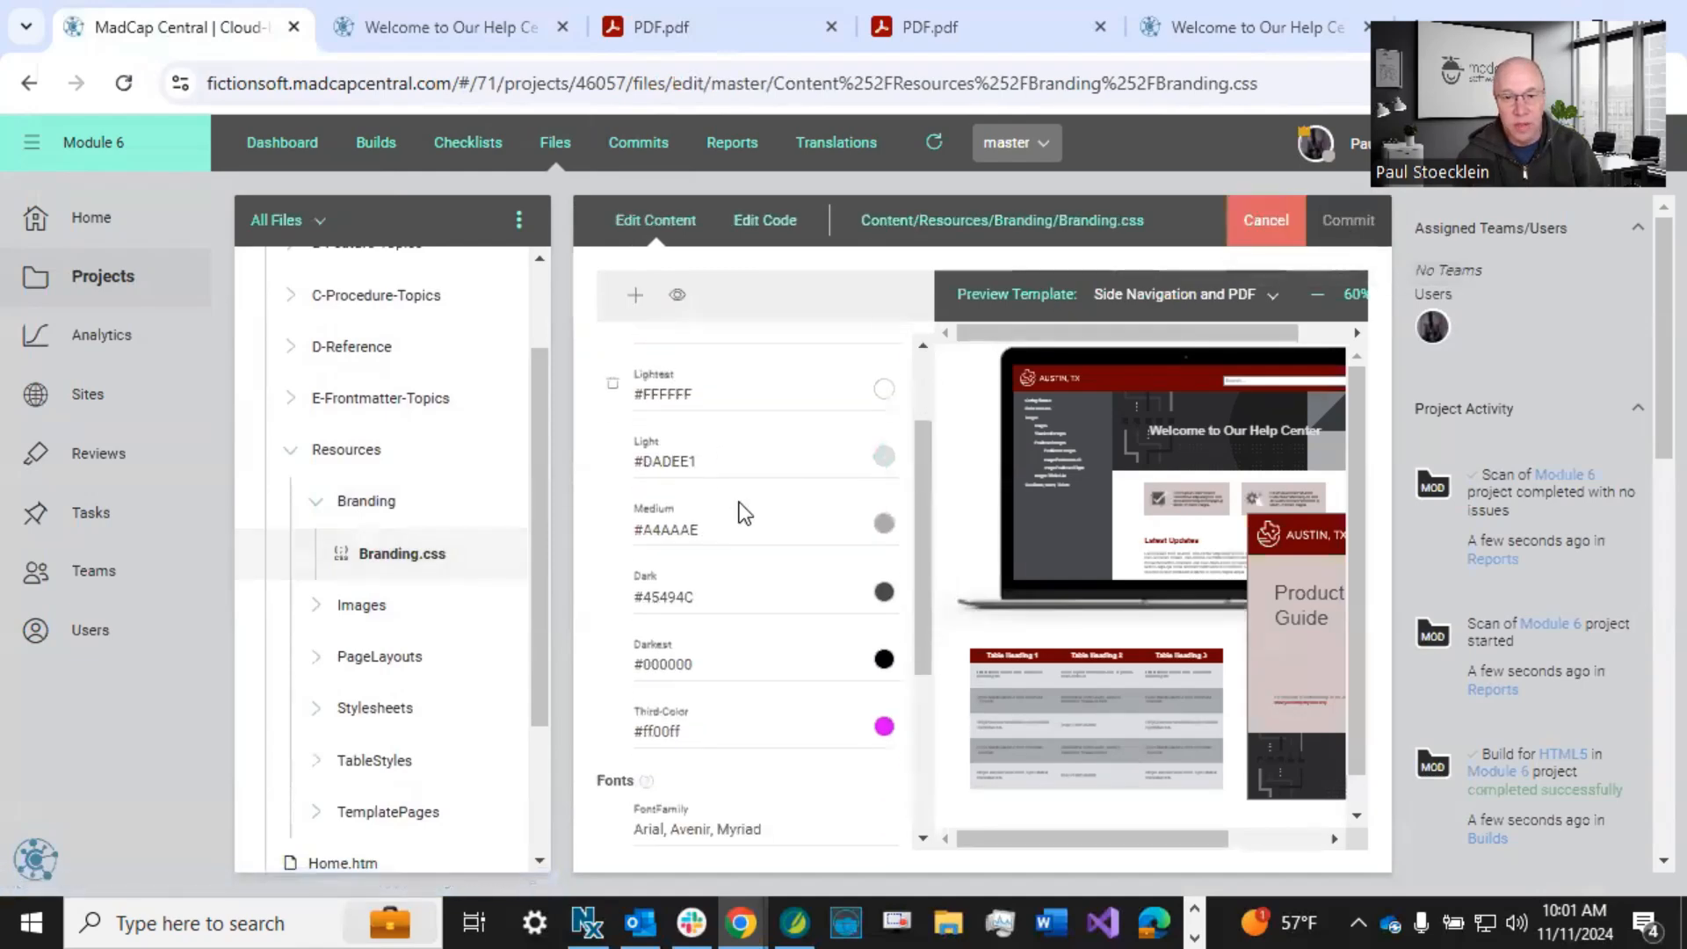
pyautogui.click(885, 727)
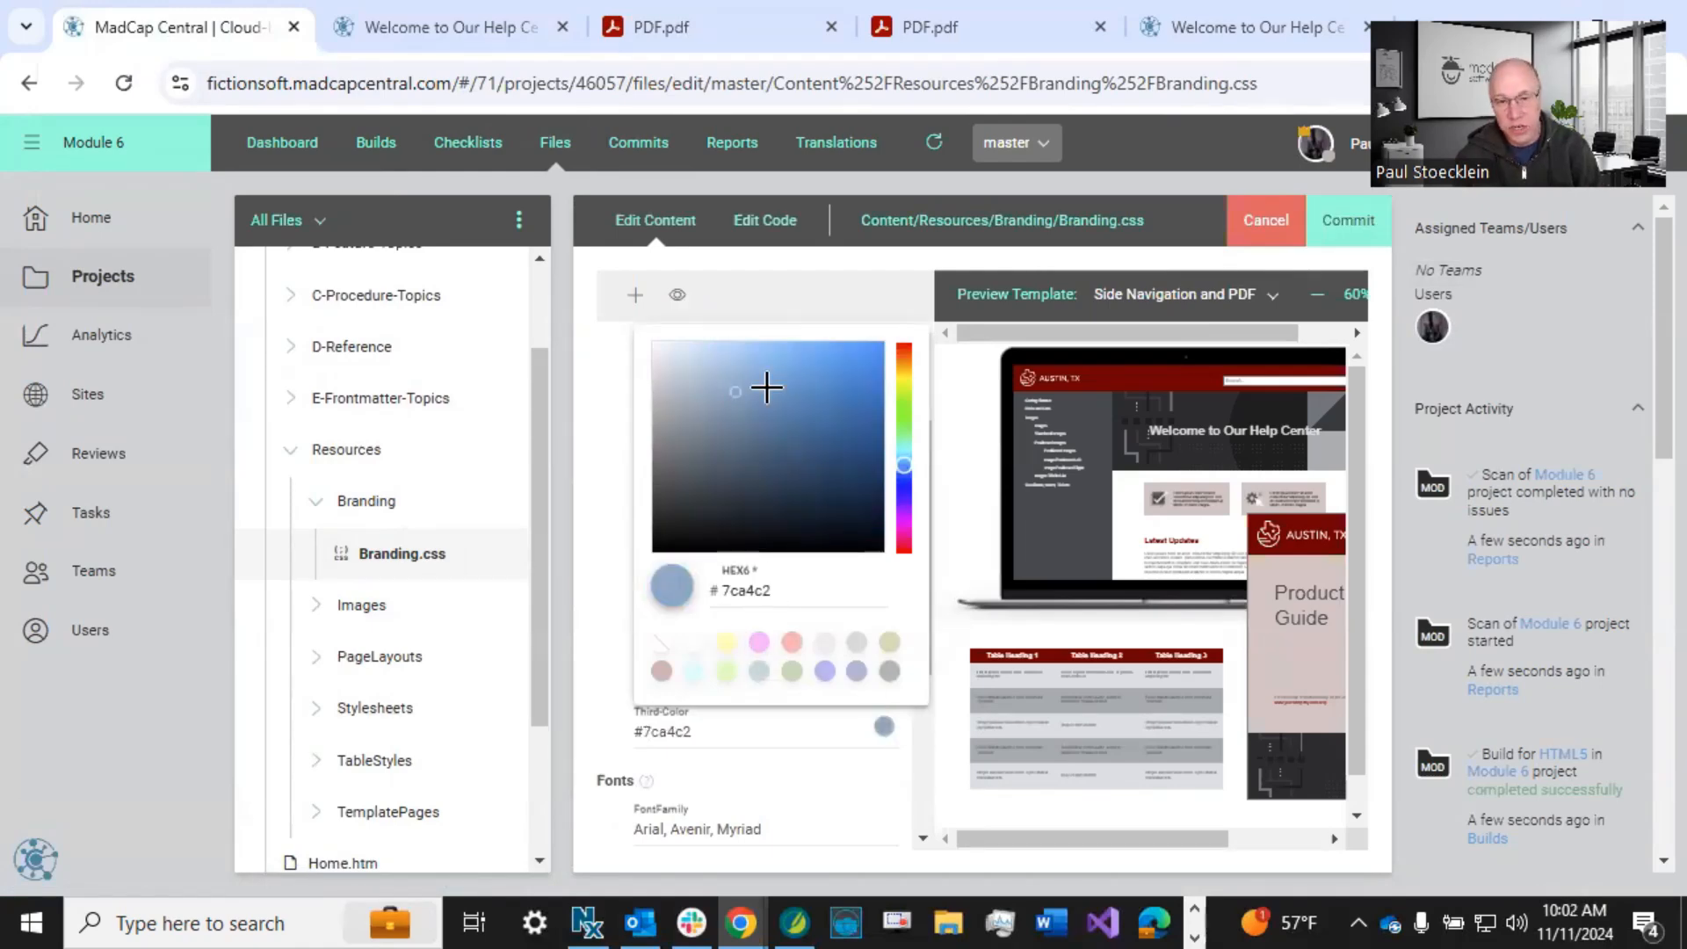
pyautogui.click(600, 605)
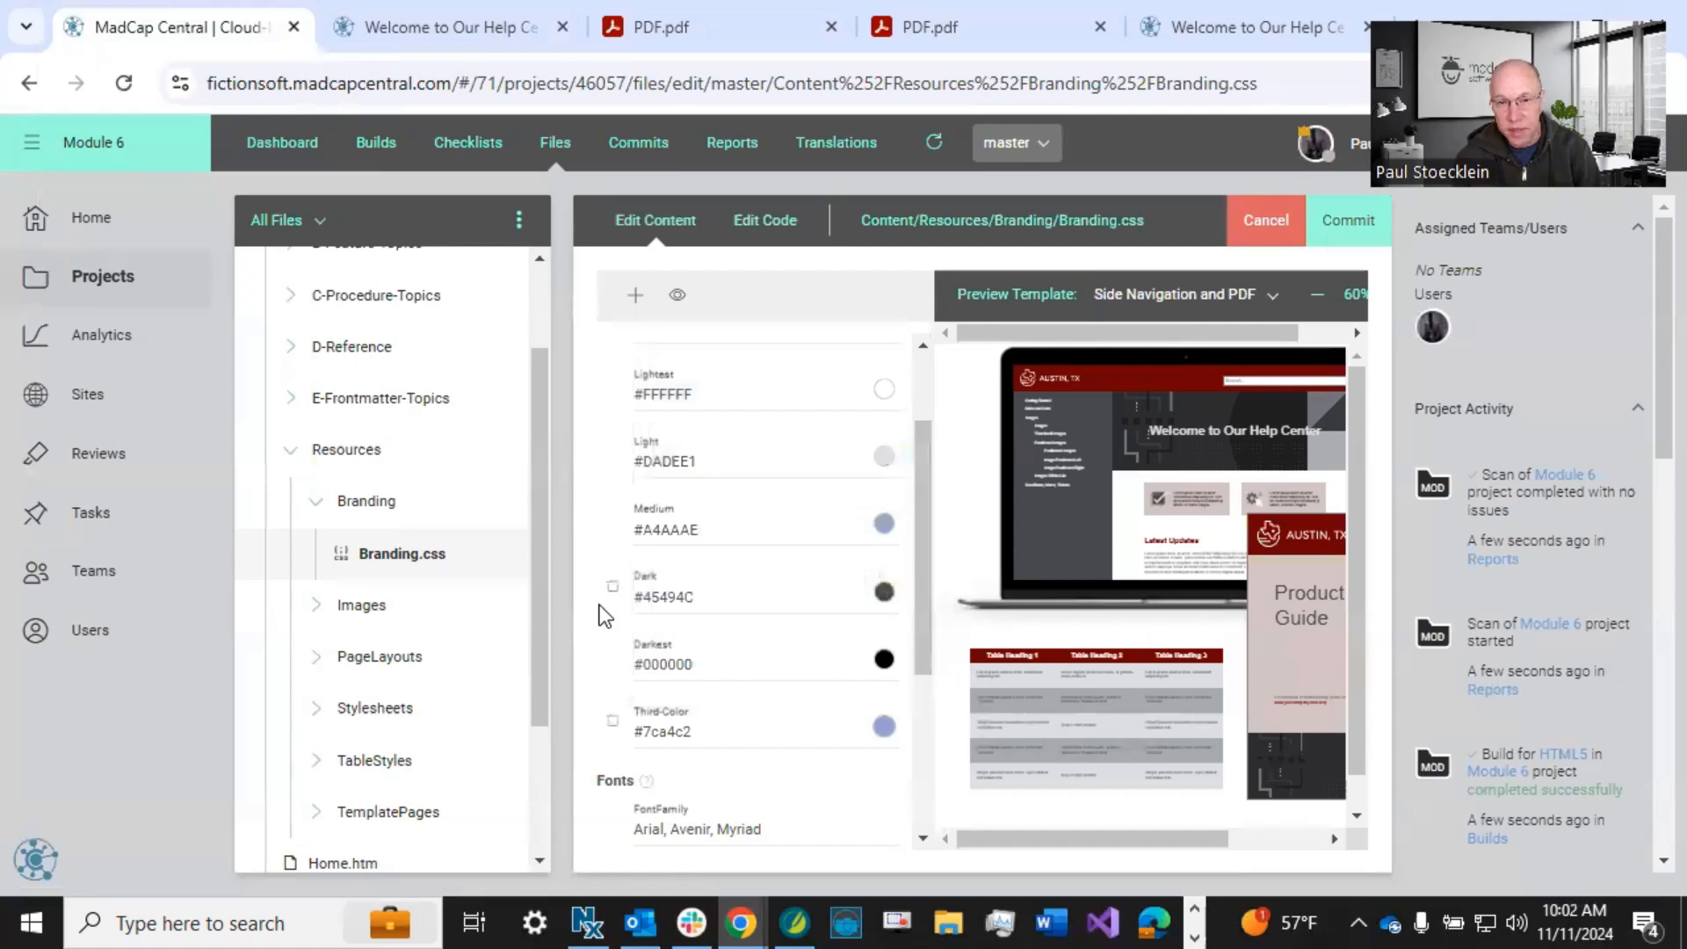
# - Commit the edited Branding.css with the commit message "Changed third color"
pyautogui.click(1339, 230)
pyautogui.click(851, 509)
pyautogui.write('Changed thir')
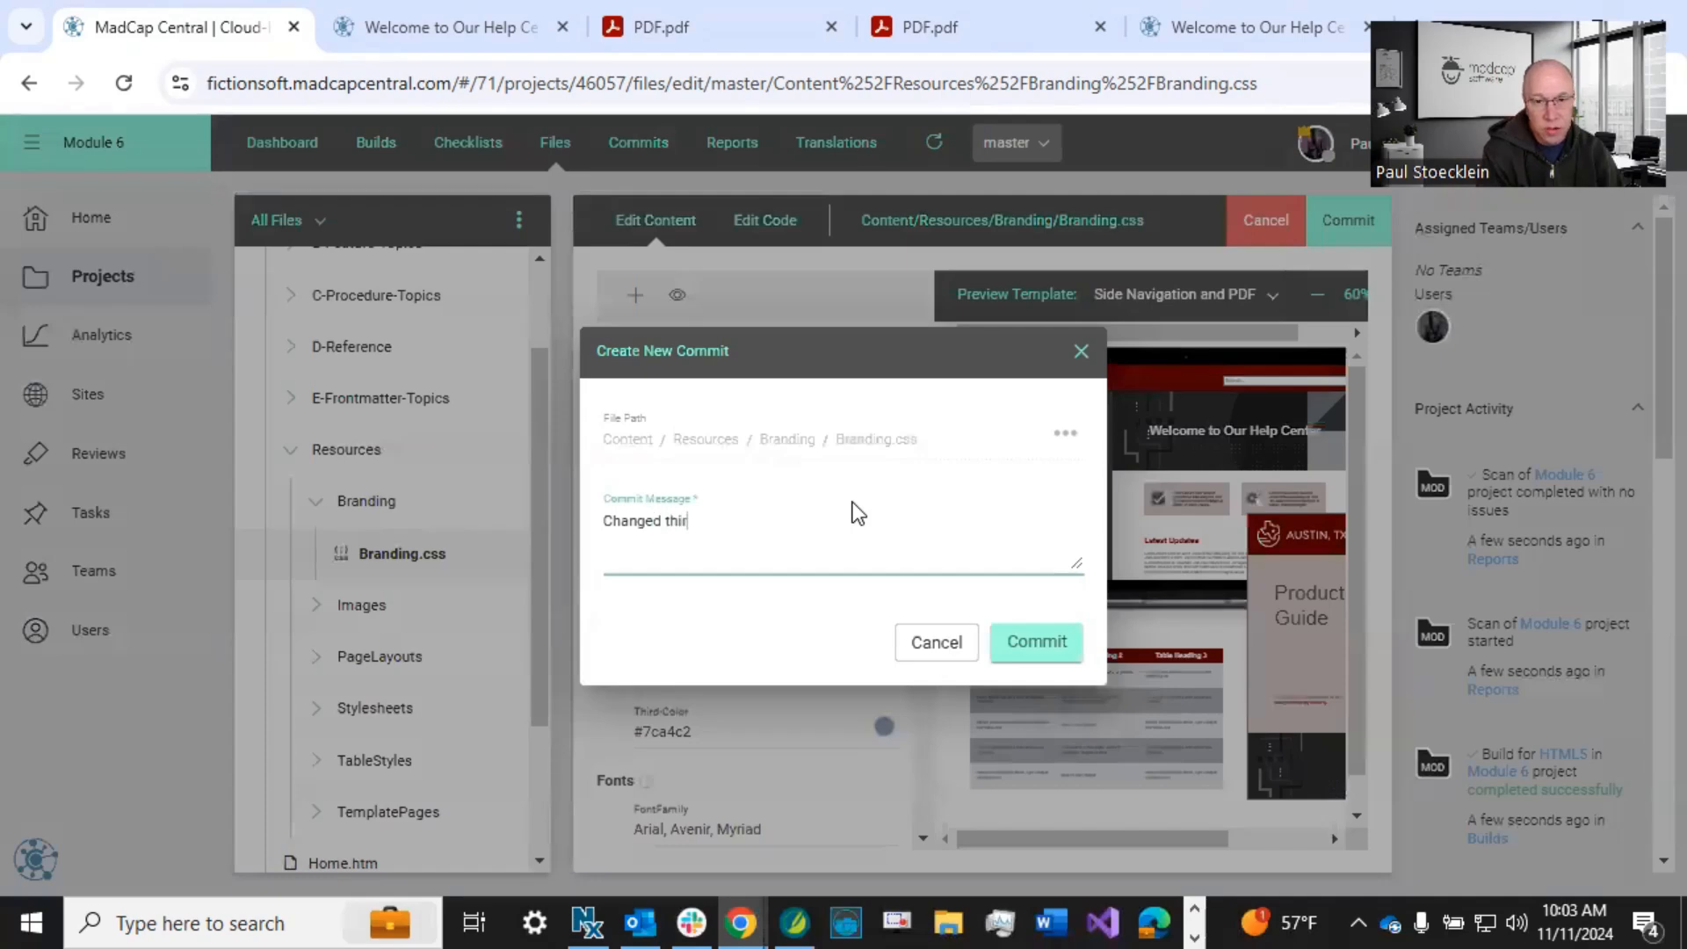
pyautogui.write('d color')
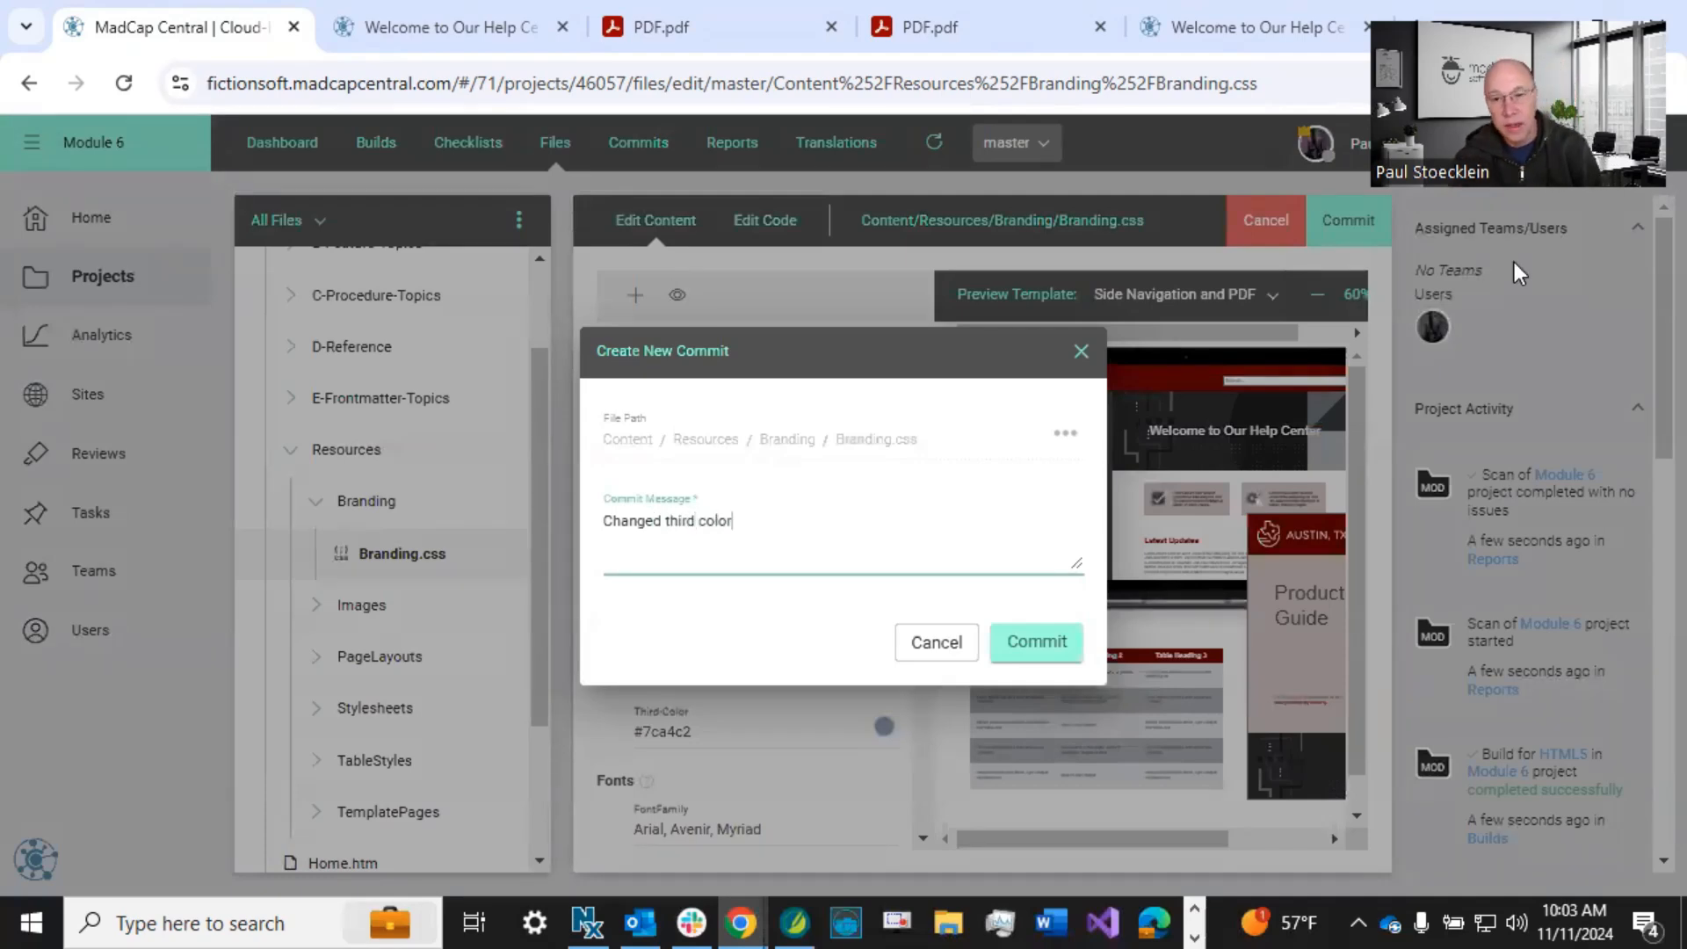
pyautogui.click(1038, 652)
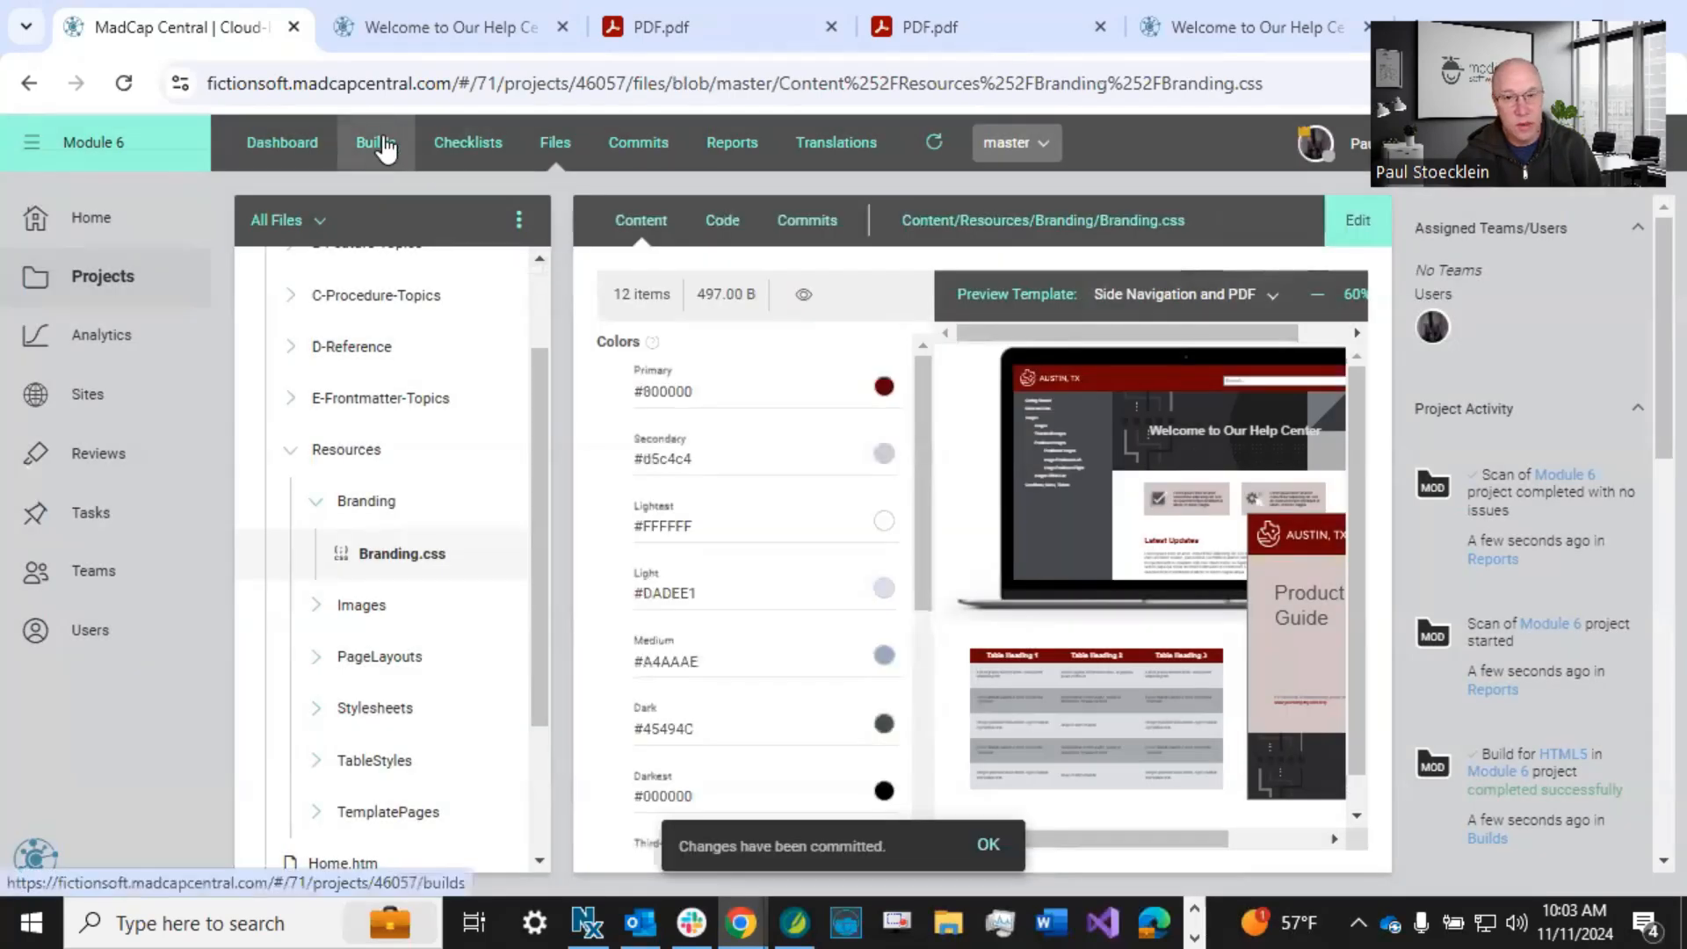
# - Create a new build of the HTML5 target on the master branch without language branches
pyautogui.click(377, 143)
pyautogui.click(1357, 226)
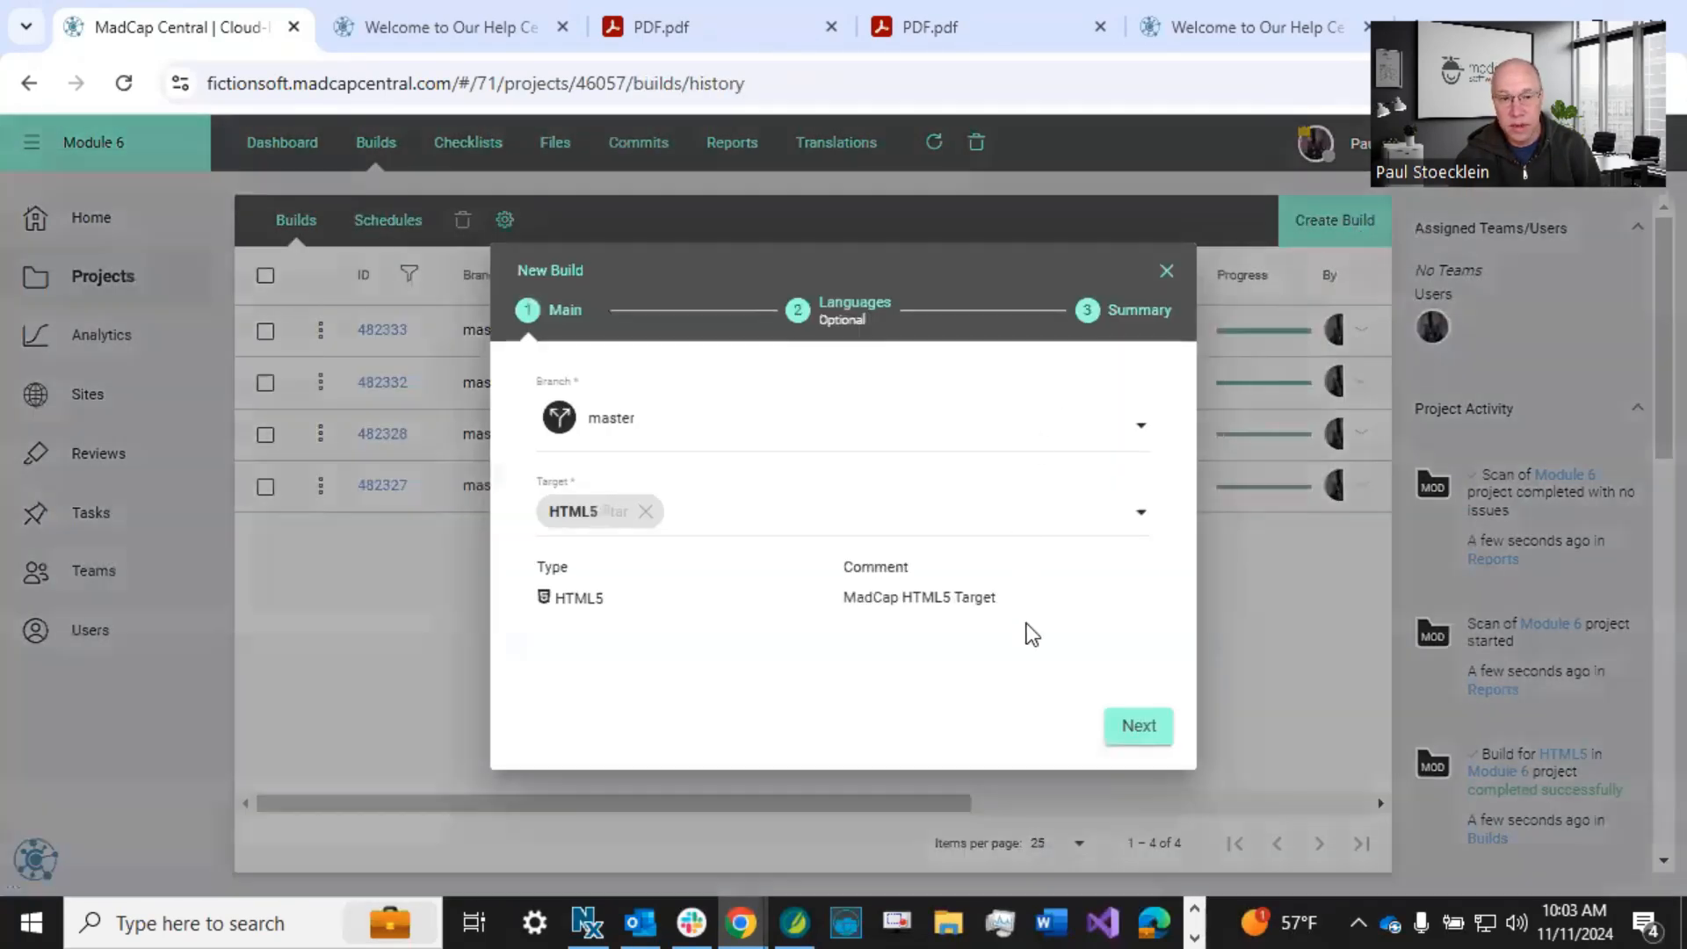
pyautogui.click(1127, 729)
pyautogui.click(1126, 732)
pyautogui.click(1125, 730)
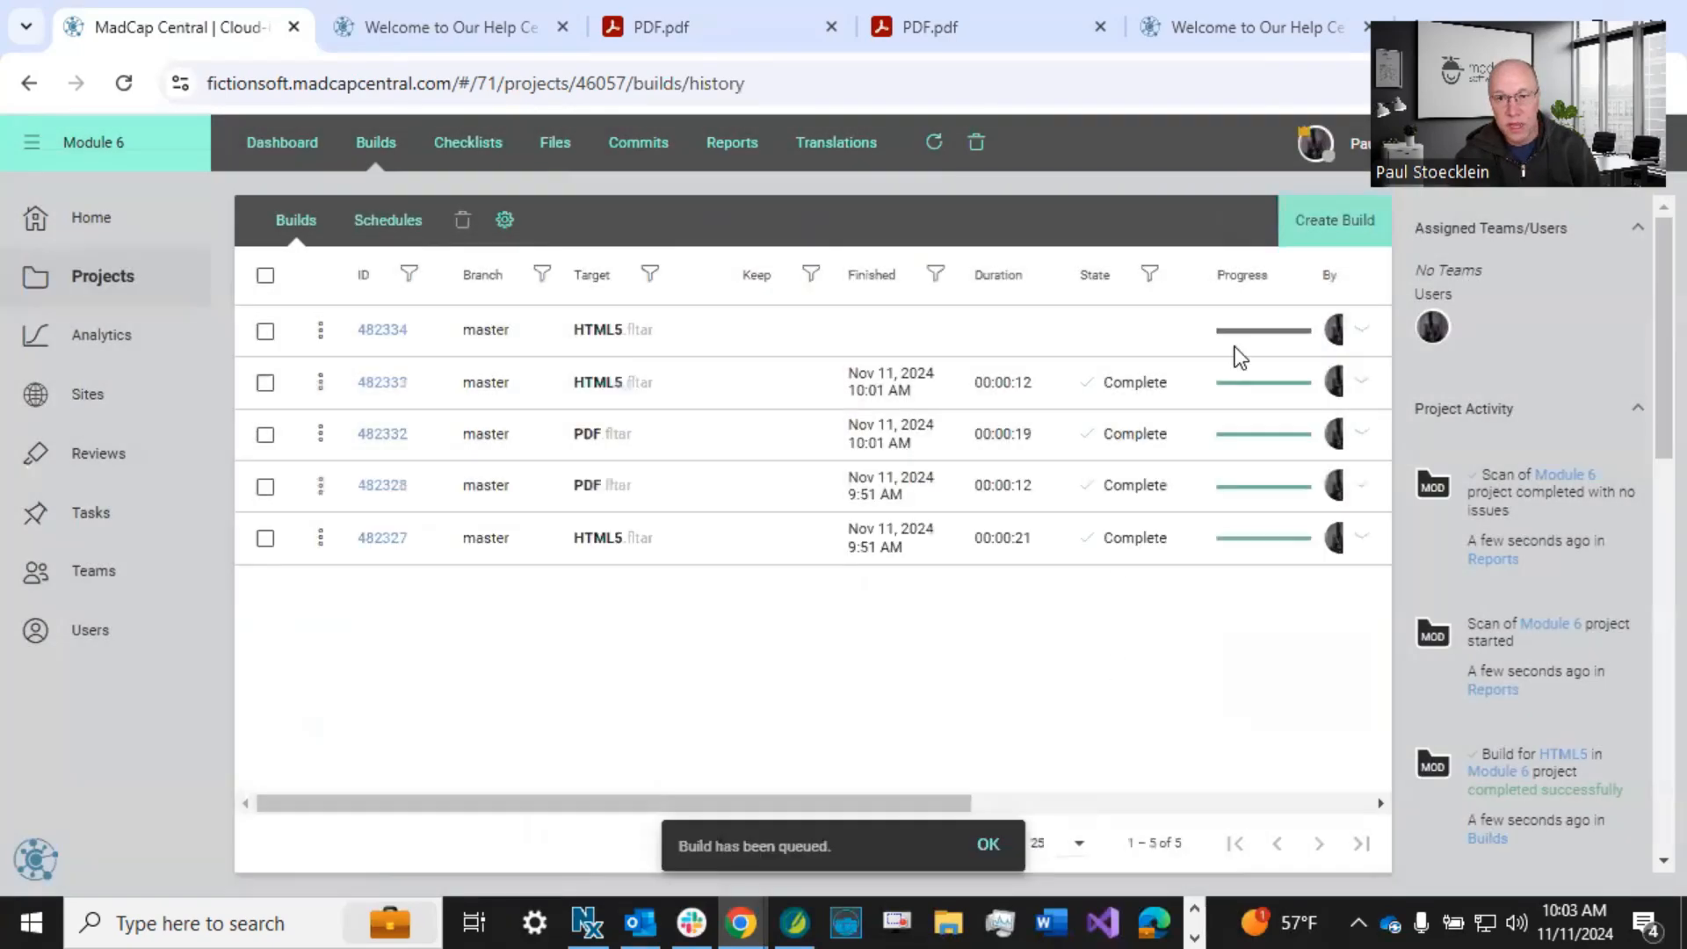
# - Create a new build of the PDF target on the master branch without language branches
pyautogui.click(1316, 222)
pyautogui.click(736, 505)
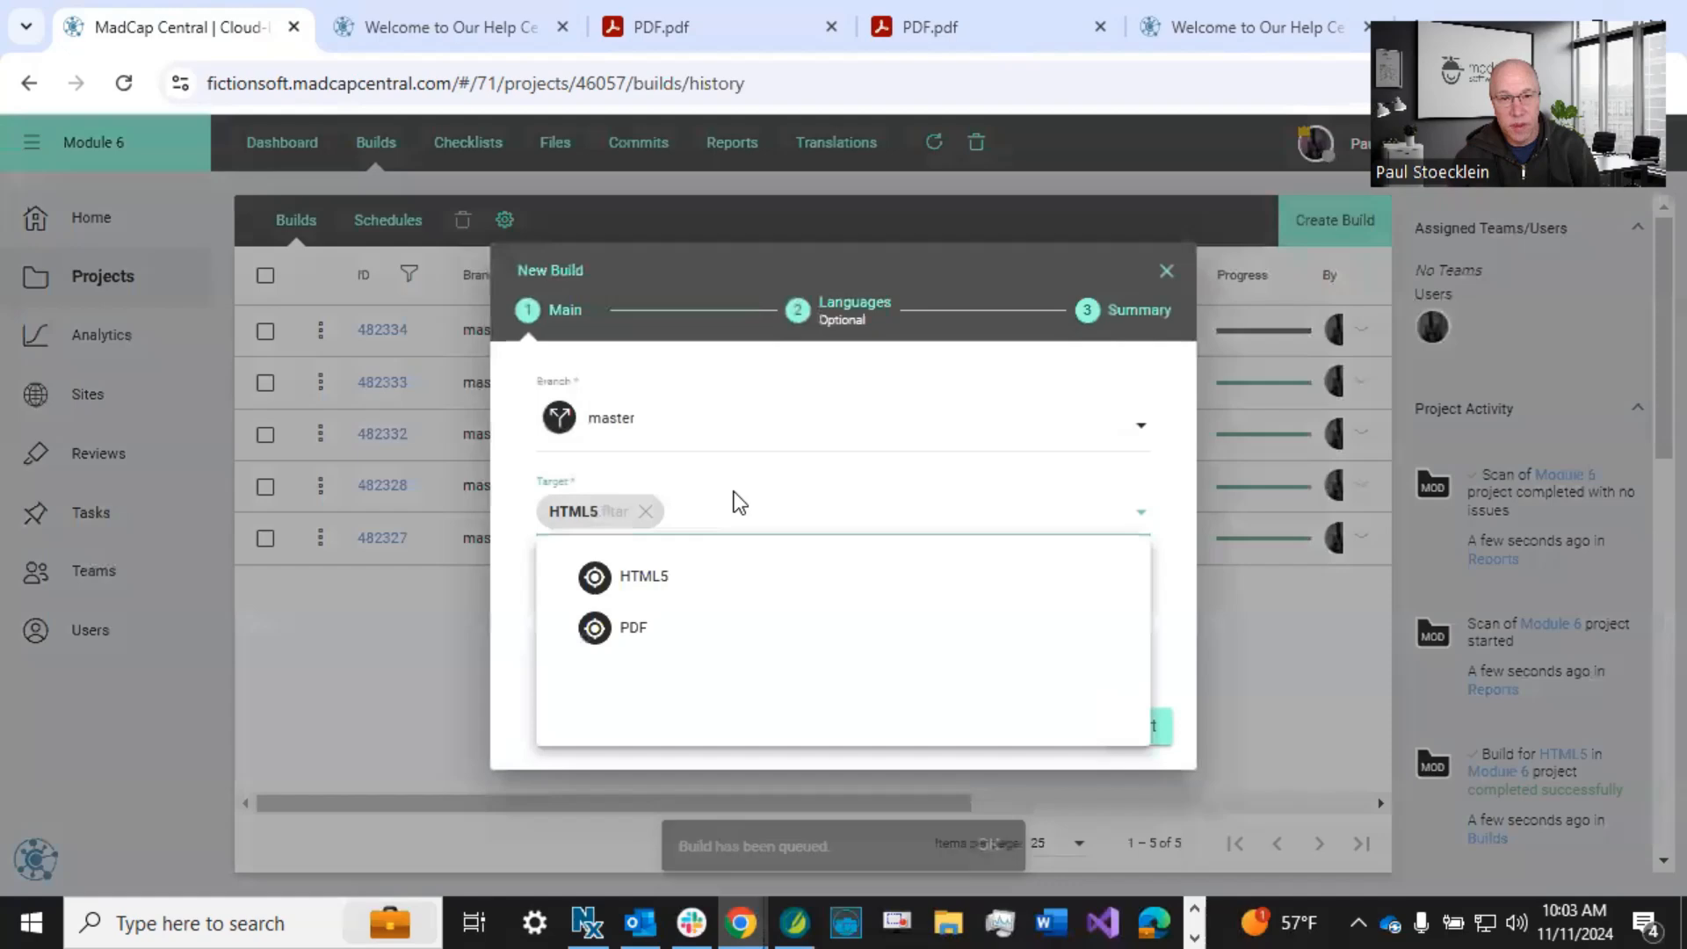
pyautogui.click(690, 621)
pyautogui.click(1126, 732)
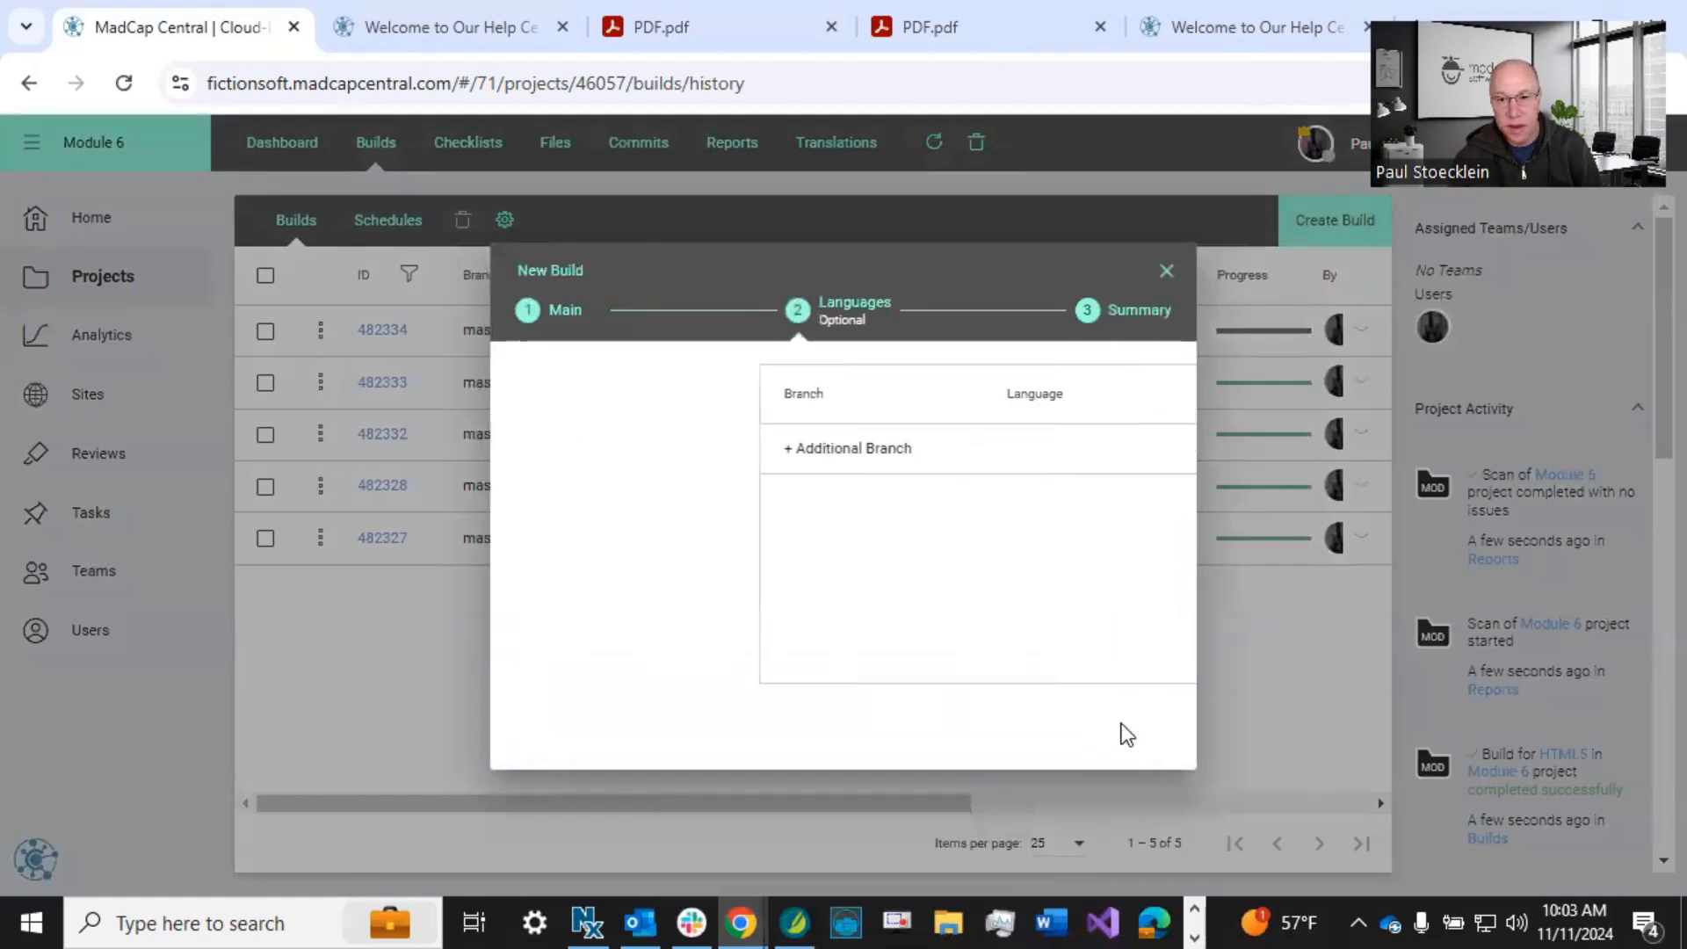
pyautogui.click(1128, 732)
pyautogui.click(1139, 732)
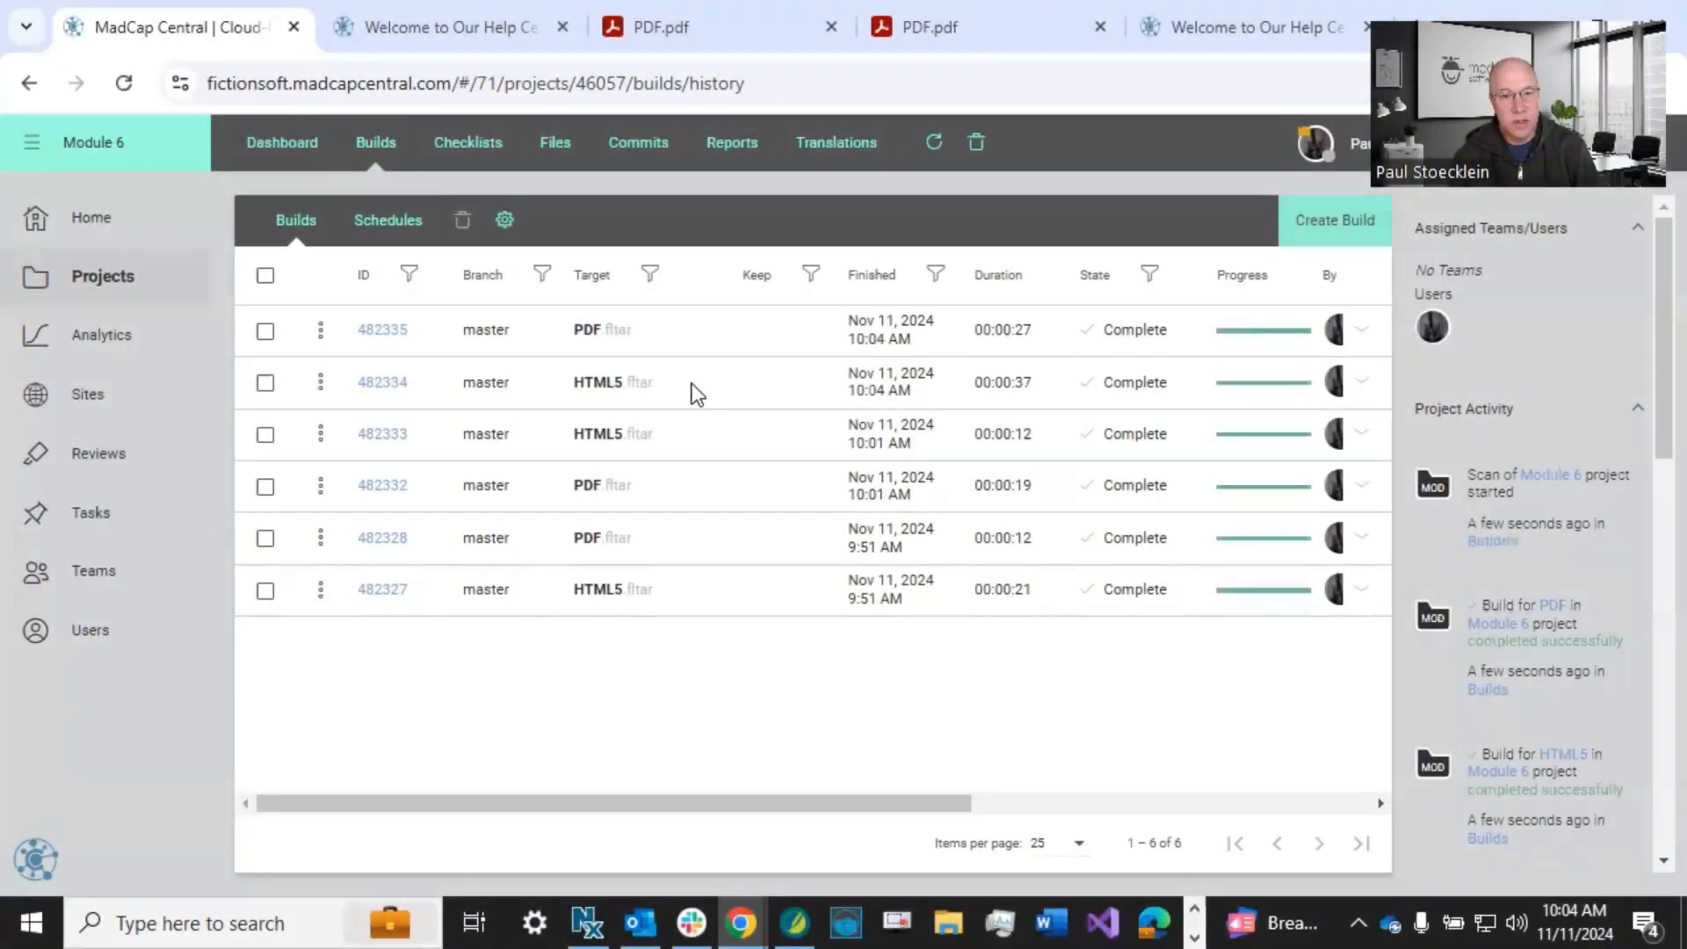
# - Open the newest HTML5 build's output, check the Latest Updates heading color on the home page, and return to the builds list
pyautogui.click(693, 383)
pyautogui.click(651, 446)
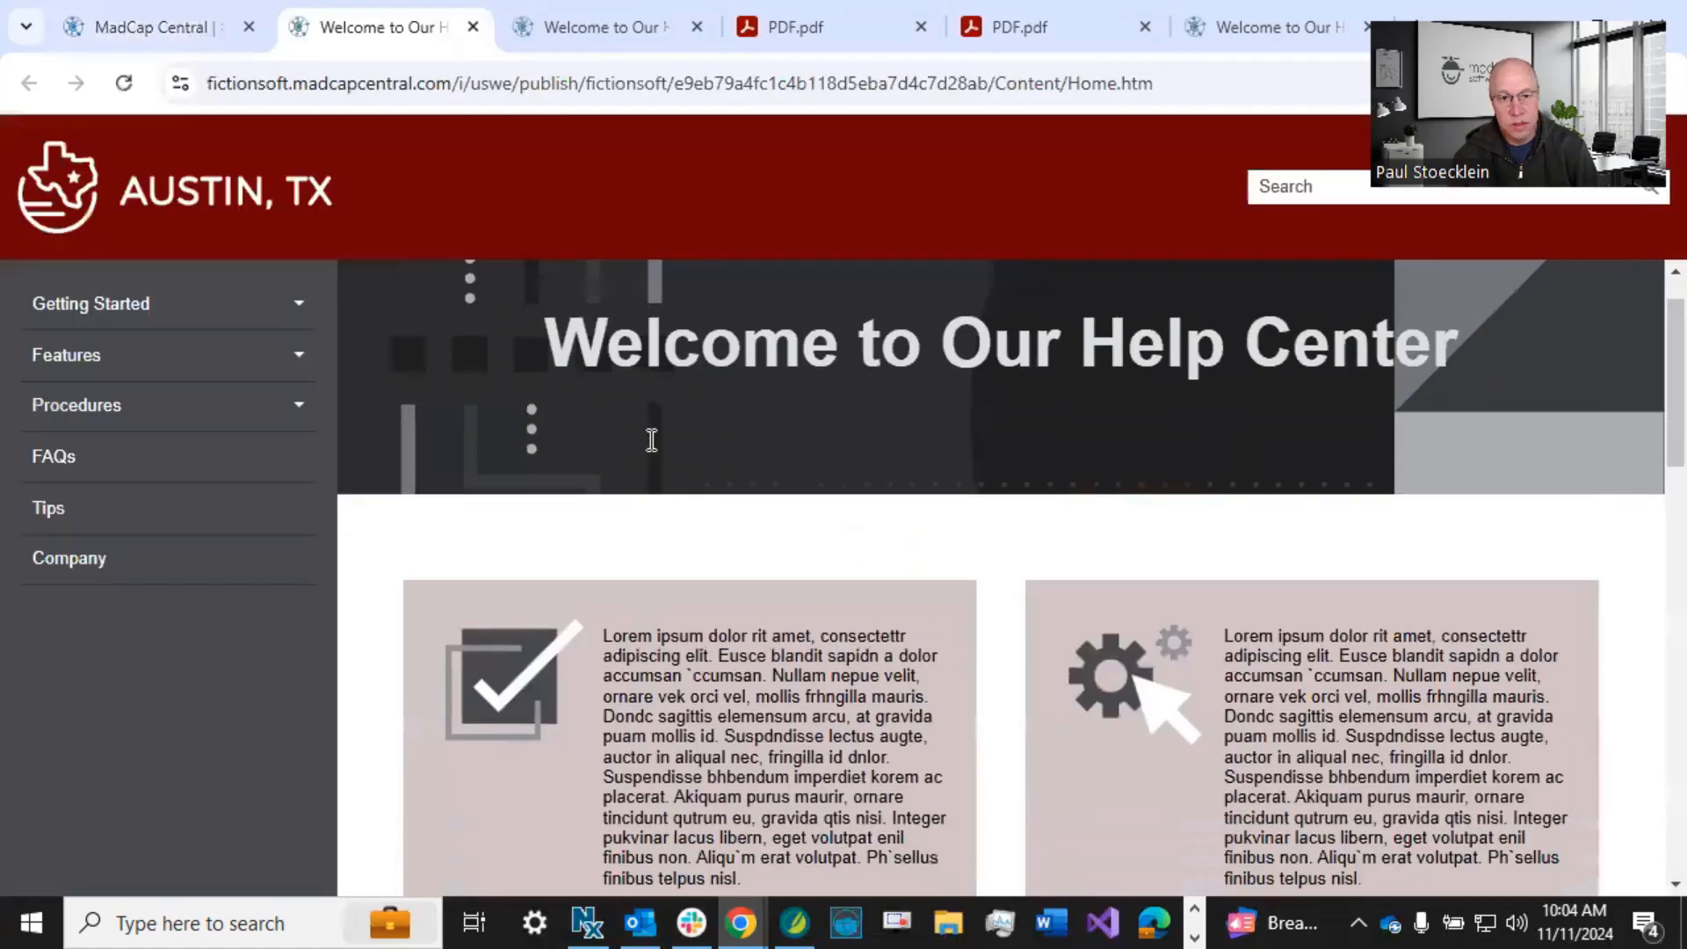
pyautogui.scroll(-5, 648, 444)
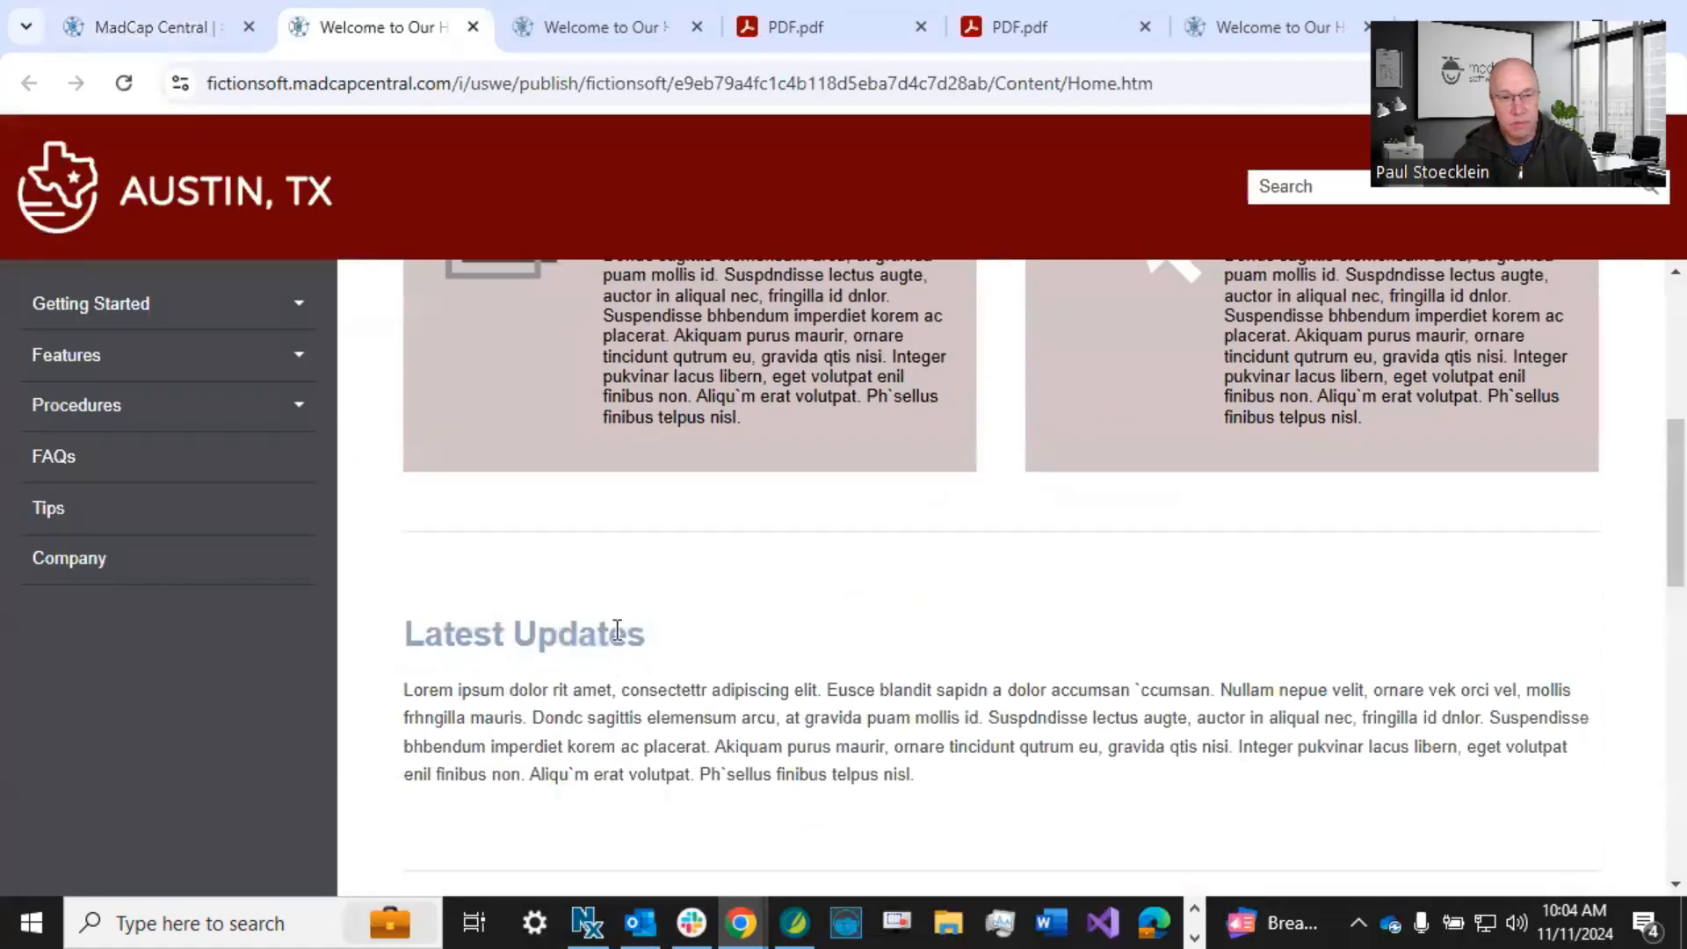
pyautogui.click(152, 29)
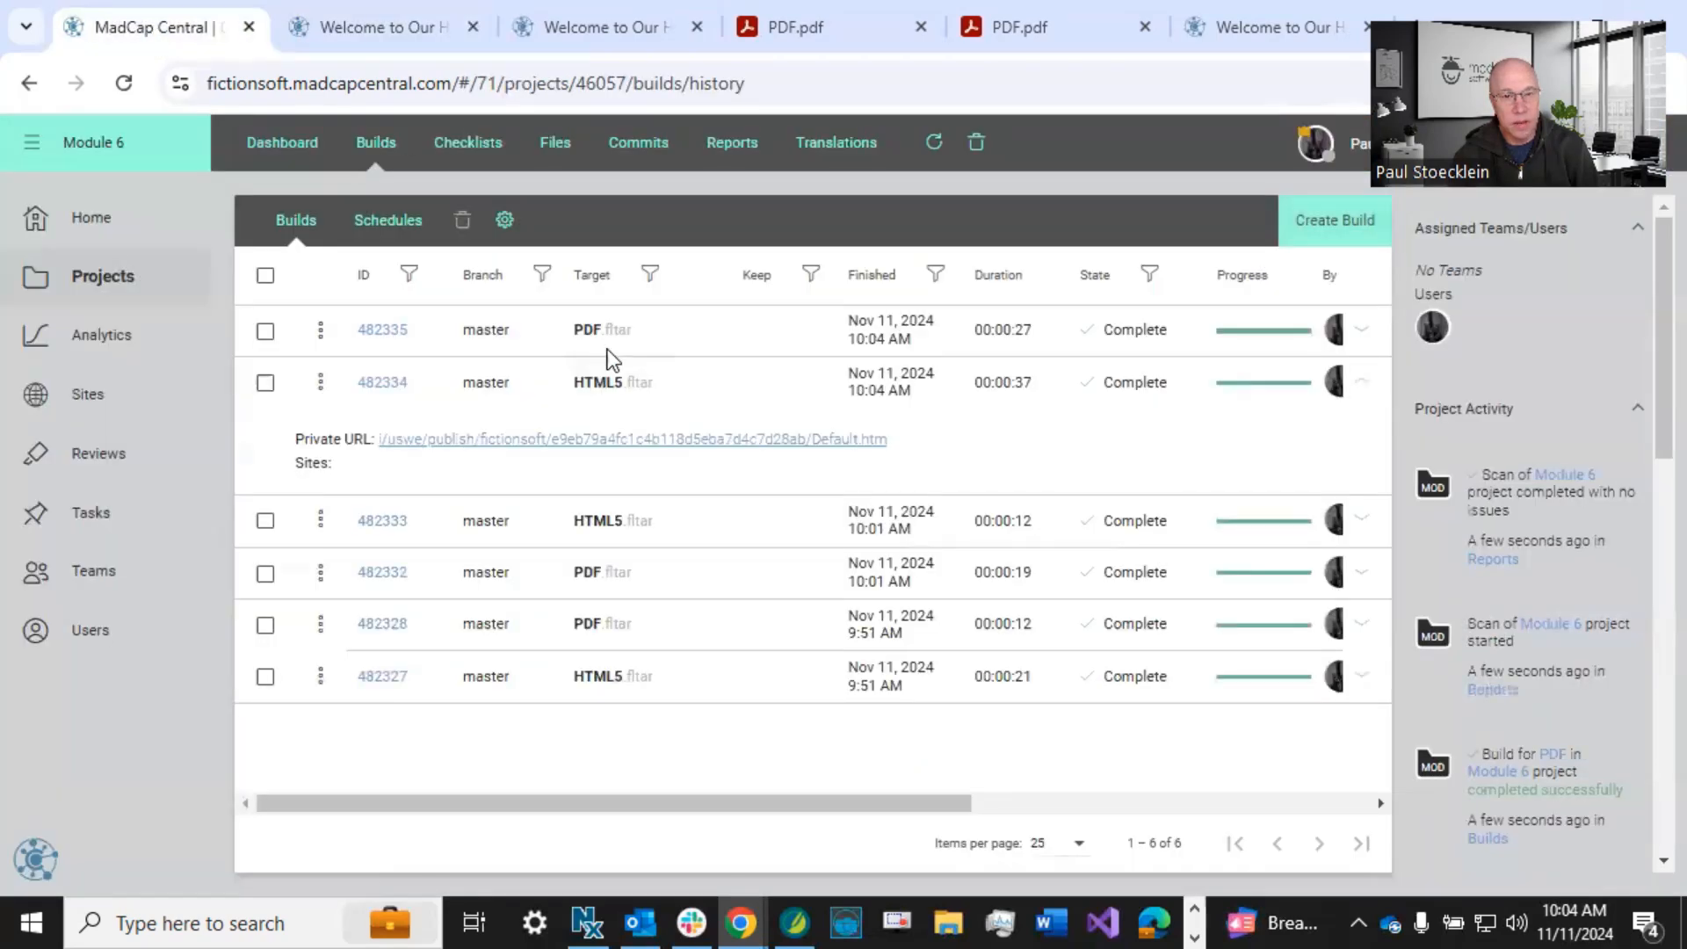
# - Open the output of the newest PDF build from its private URL
pyautogui.click(655, 341)
pyautogui.click(625, 389)
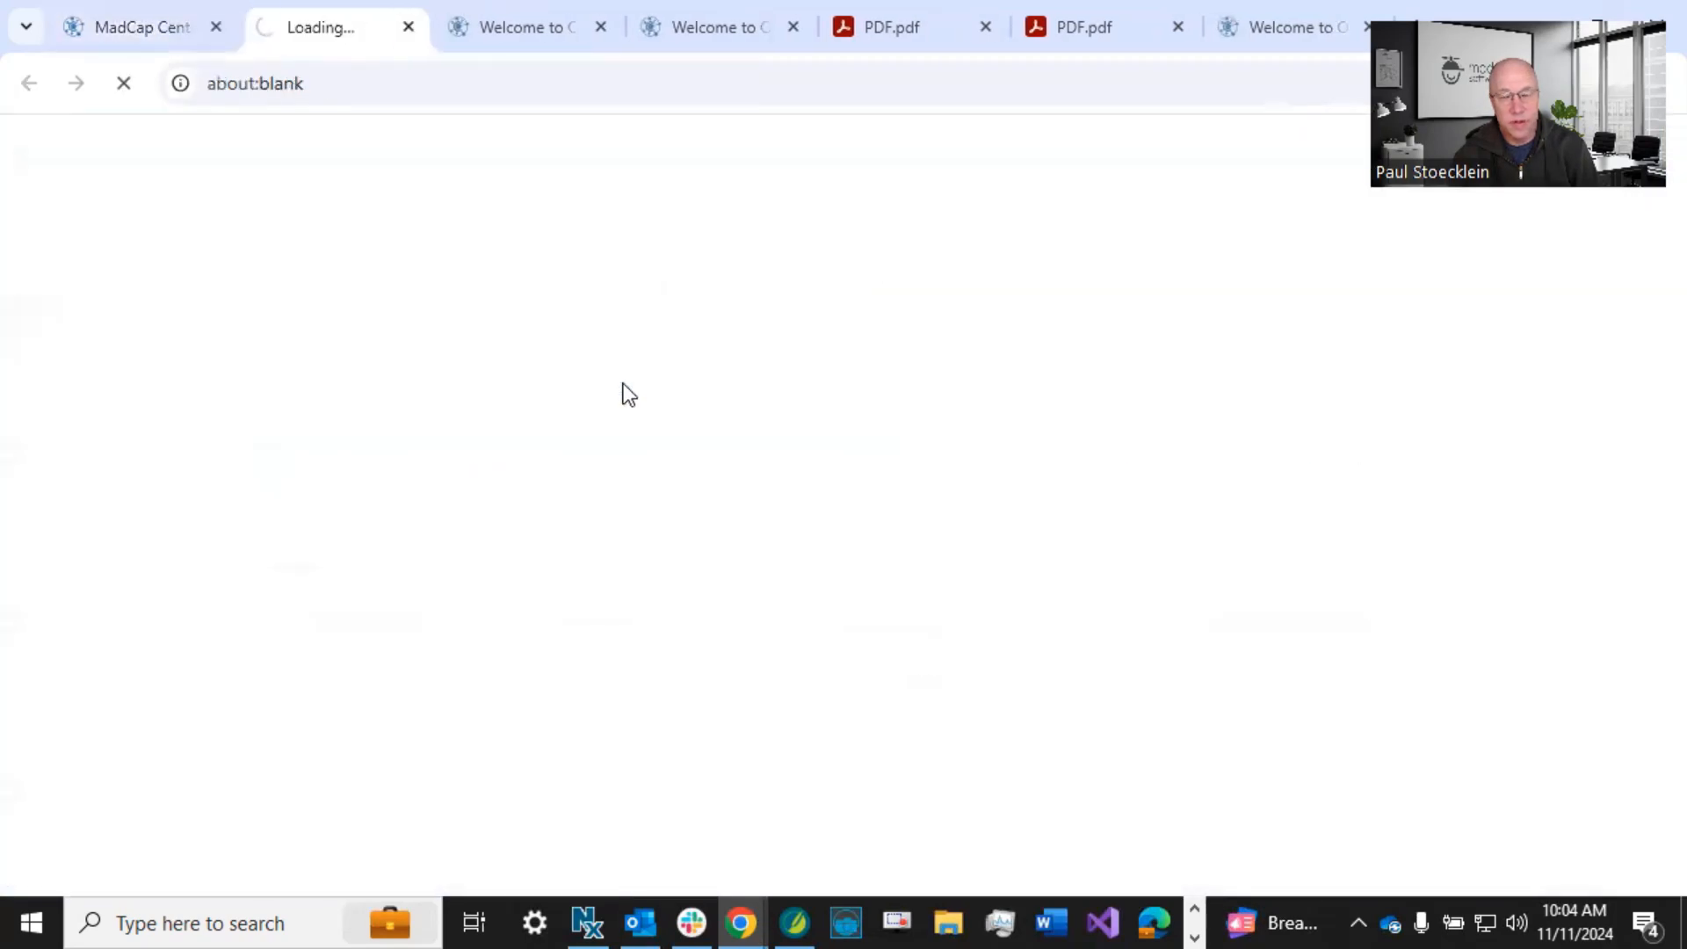